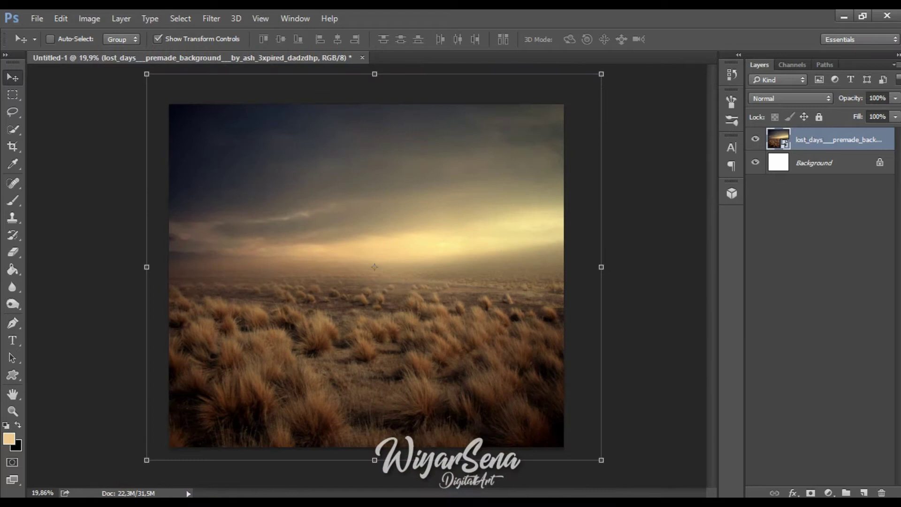
Place the city_ruined_007 image into the document, scale it to 11.07% by 12.83%, and position it over the sky and horizon.
{"action": "left_click", "coordinate": [56, 502]}
{"action": "left_click_drag", "start_coordinate": [565, 219], "coordinate": [124, 335]}
{"action": "left_click_drag", "start_coordinate": [392, 323], "coordinate": [336, 247]}
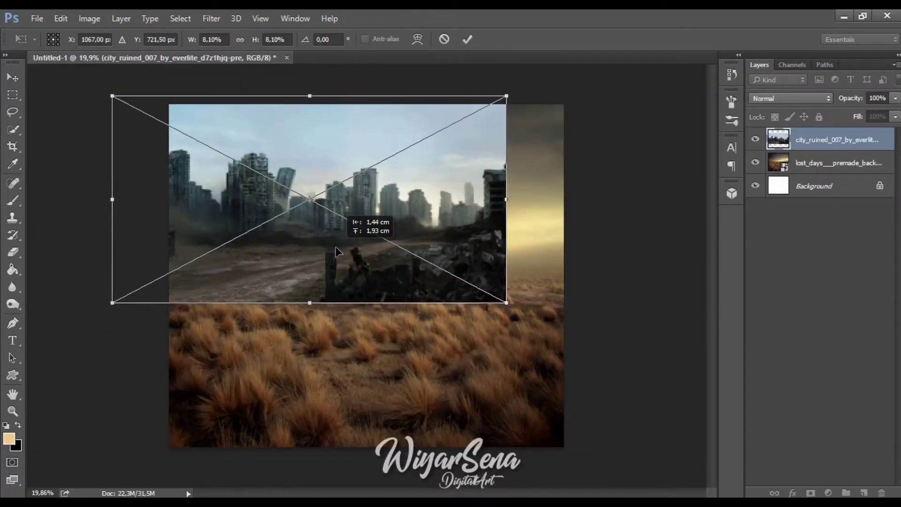
{"action": "left_click_drag", "start_coordinate": [462, 275], "coordinate": [447, 246]}
{"action": "left_click_drag", "start_coordinate": [488, 272], "coordinate": [631, 395]}
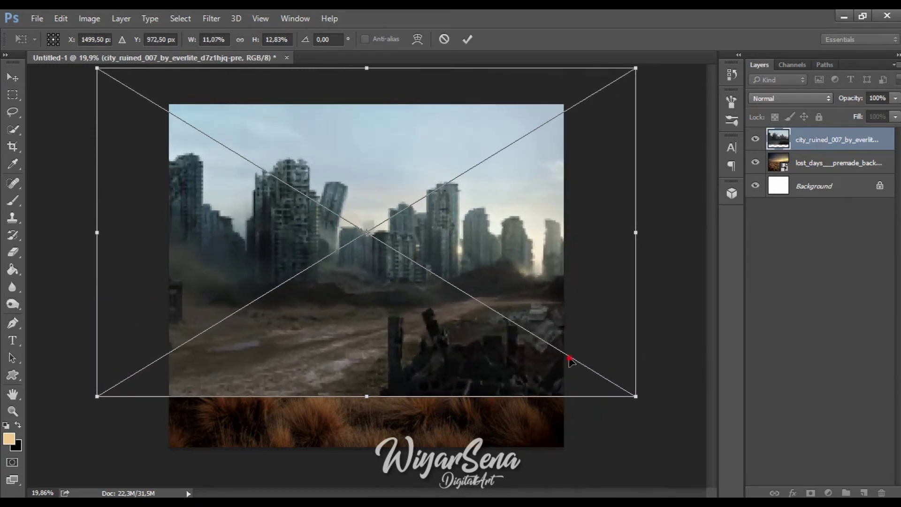
{"action": "left_click_drag", "start_coordinate": [570, 358], "coordinate": [597, 351]}
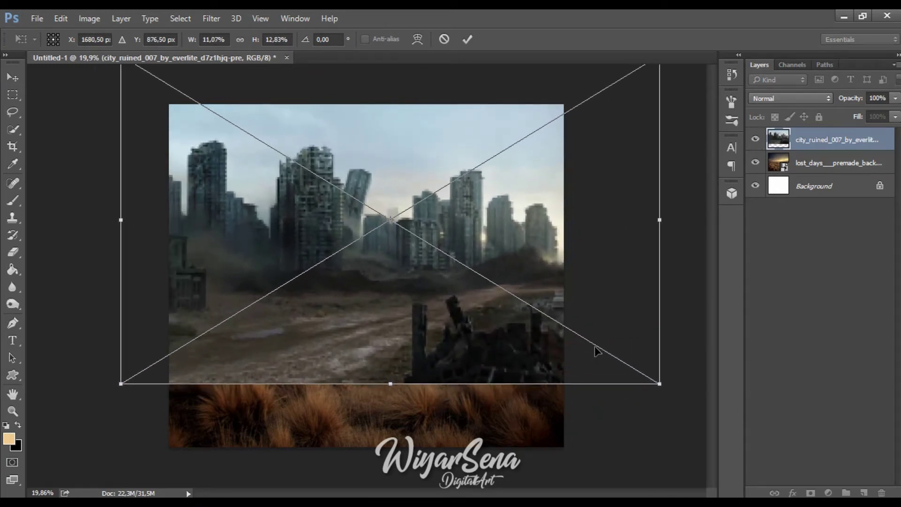
{"action": "left_click", "coordinate": [468, 41]}
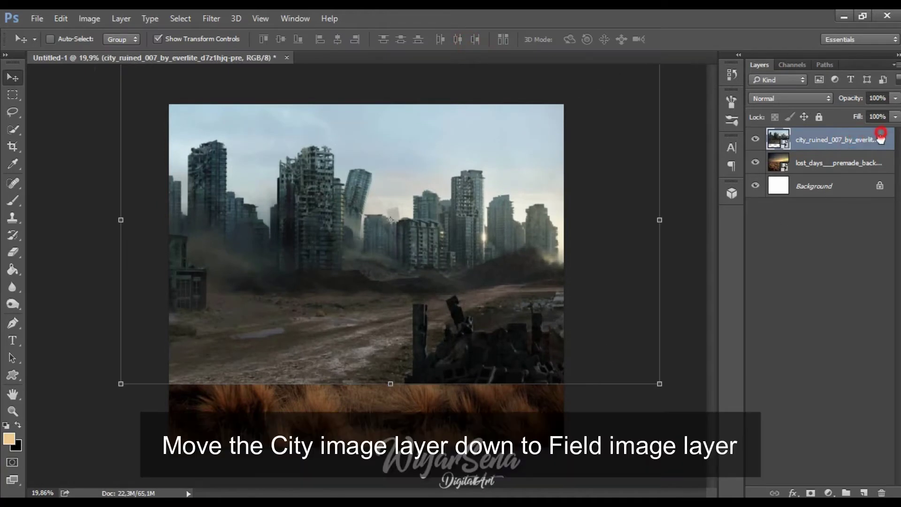
Move the ruined city layer below the field layer and add a layer mask to the field layer.
{"action": "left_click_drag", "start_coordinate": [881, 138], "coordinate": [881, 177]}
{"action": "left_click", "coordinate": [817, 140]}
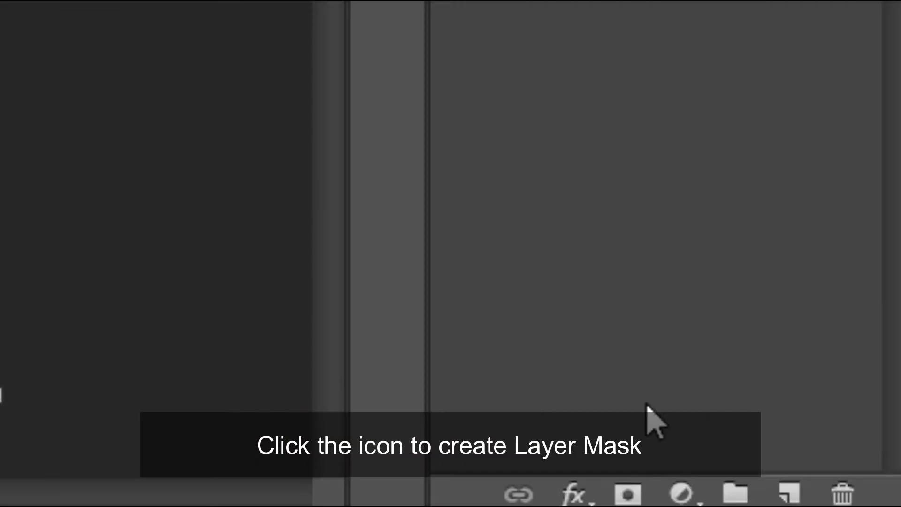
{"action": "left_click", "coordinate": [810, 493]}
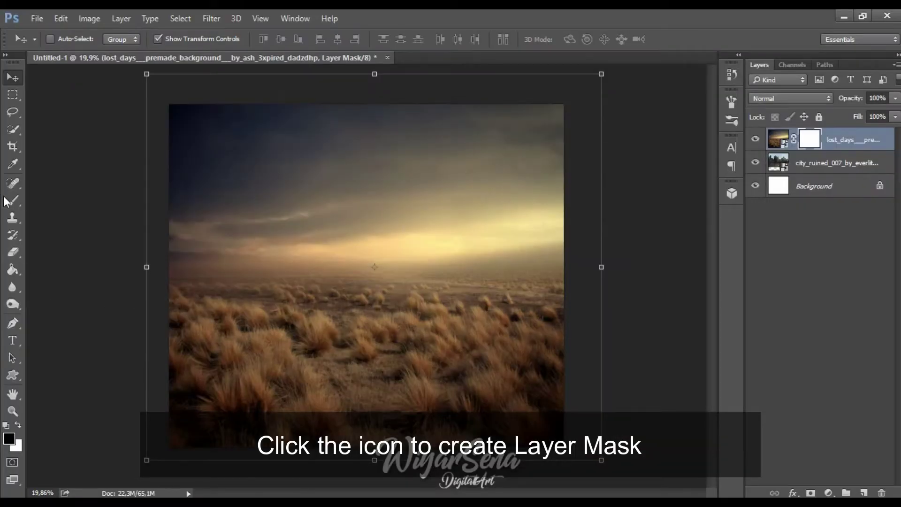
Paint black on the field layer's mask over the upper-right sky with a soft 1400 px brush at 28% opacity.
{"action": "left_click", "coordinate": [11, 201]}
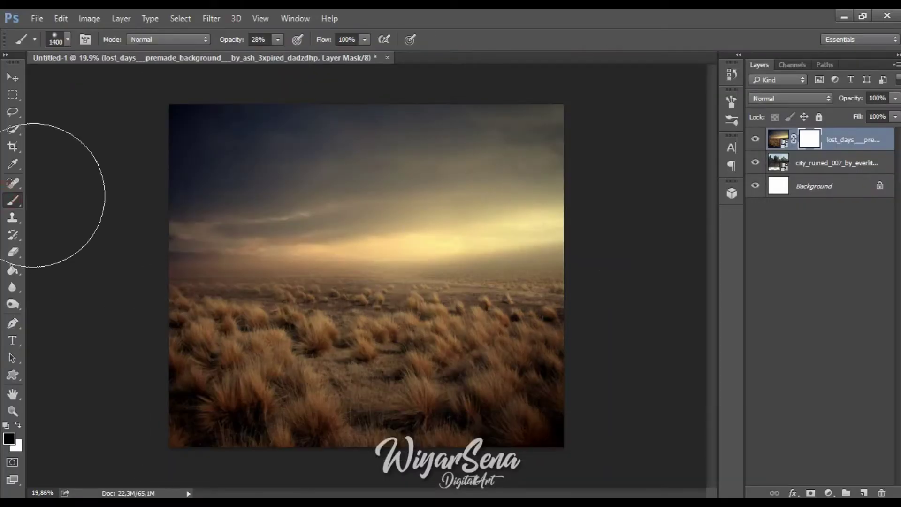
{"action": "left_click", "coordinate": [66, 41]}
{"action": "left_click", "coordinate": [649, 225]}
{"action": "key", "text": "]"}
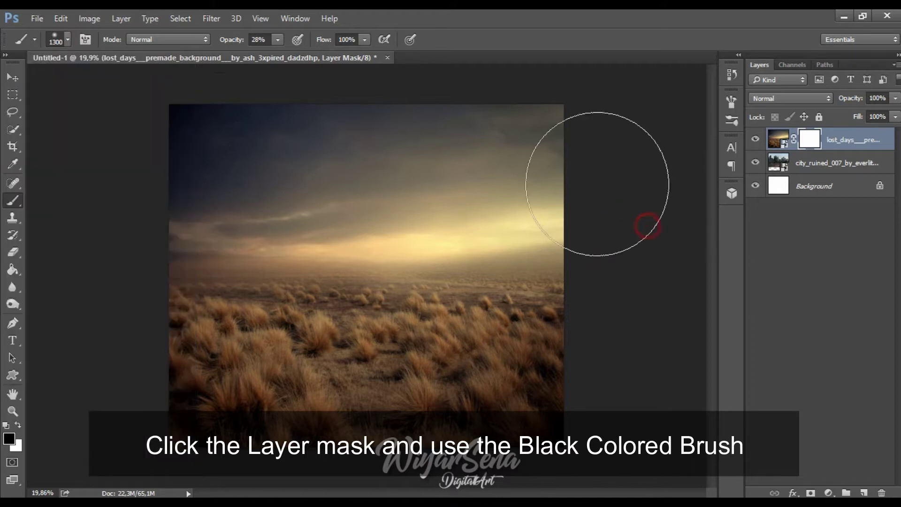
{"action": "left_click", "coordinate": [571, 158]}
{"action": "left_click", "coordinate": [545, 155]}
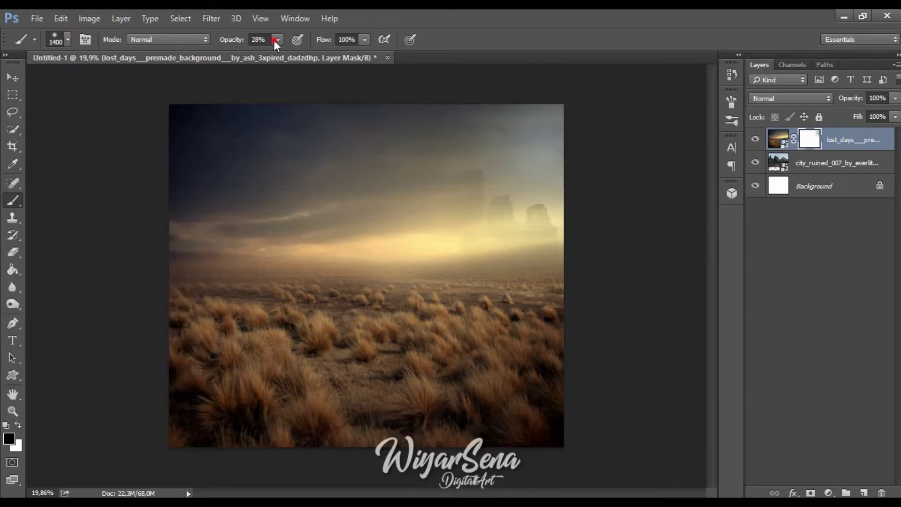
Lower the brush opacity to 15% and paint the mask across the rest of the sky to reveal the buildings.
{"action": "left_click_drag", "start_coordinate": [274, 40], "coordinate": [268, 51]}
{"action": "left_click_drag", "start_coordinate": [538, 150], "coordinate": [403, 152]}
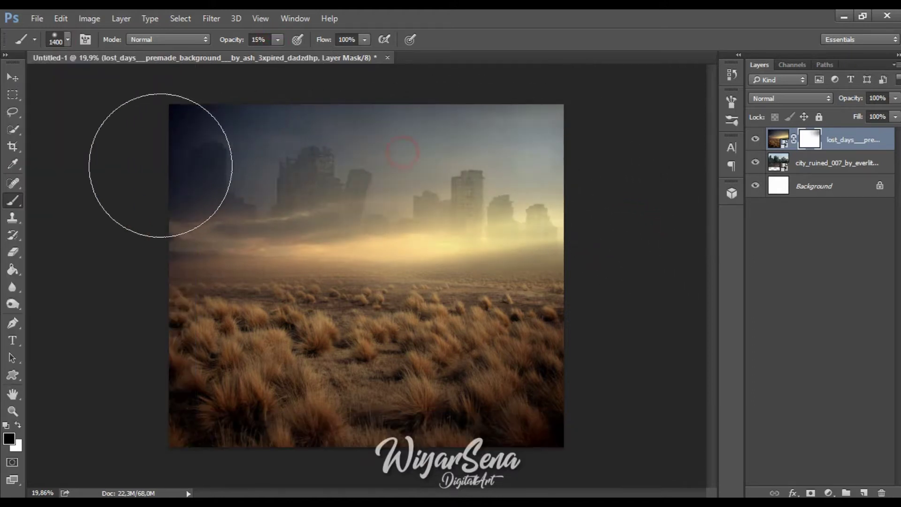
{"action": "left_click_drag", "start_coordinate": [160, 166], "coordinate": [252, 181]}
Paint the field mask along the lower parts of the buildings across the skyline with a 700–800 px brush.
{"action": "key", "text": "ctrl+plus"}
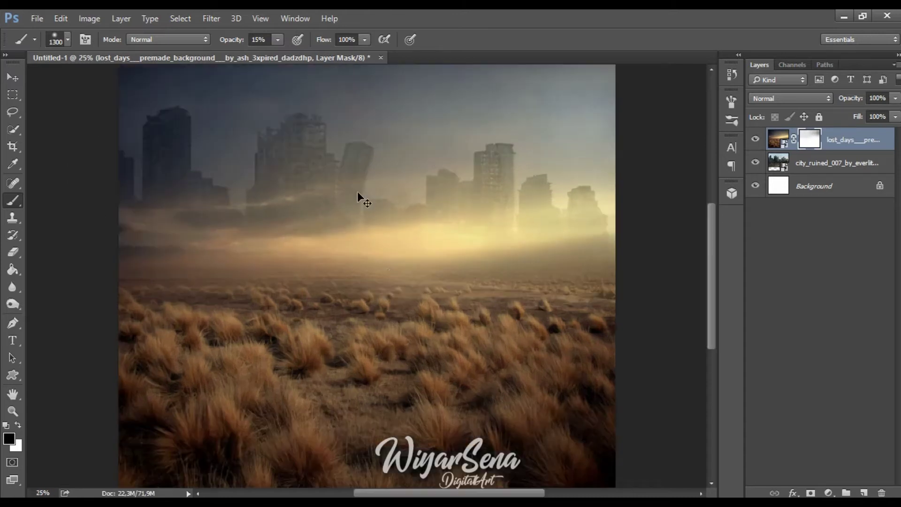
{"action": "key", "text": "bracketleft"}
{"action": "key", "text": "bracketleft"}
{"action": "key", "text": "bracketleft"}
{"action": "key", "text": "bracketleft"}
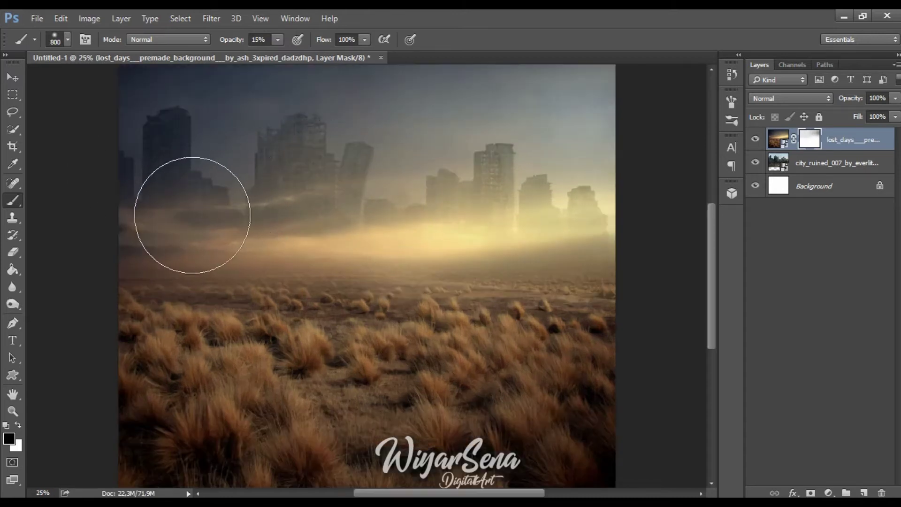
{"action": "key", "text": "bracketleft"}
{"action": "key", "text": "bracketleft"}
{"action": "key", "text": "bracketleft"}
{"action": "key", "text": "bracketleft"}
{"action": "key", "text": "bracketright"}
{"action": "key", "text": "bracketright"}
{"action": "mouse_move", "coordinate": [128, 221]}
{"action": "left_mouse_down"}
{"action": "mouse_move", "coordinate": [218, 228]}
{"action": "mouse_move", "coordinate": [277, 211]}
{"action": "left_mouse_up"}
{"action": "key", "text": "bracketright"}
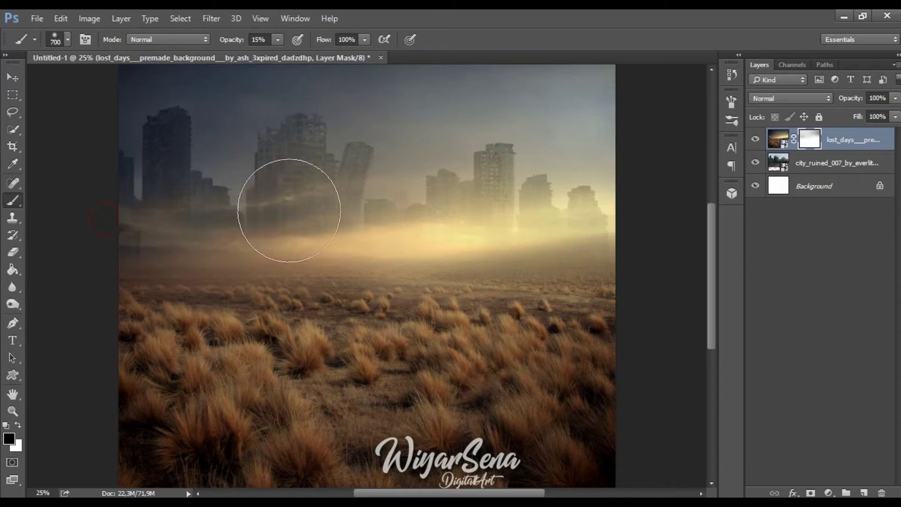
{"action": "left_click_drag", "start_coordinate": [215, 207], "coordinate": [441, 207]}
{"action": "mouse_move", "coordinate": [342, 205]}
{"action": "left_mouse_down"}
{"action": "mouse_move", "coordinate": [435, 207]}
{"action": "mouse_move", "coordinate": [569, 185]}
{"action": "mouse_move", "coordinate": [618, 195]}
{"action": "left_mouse_up"}
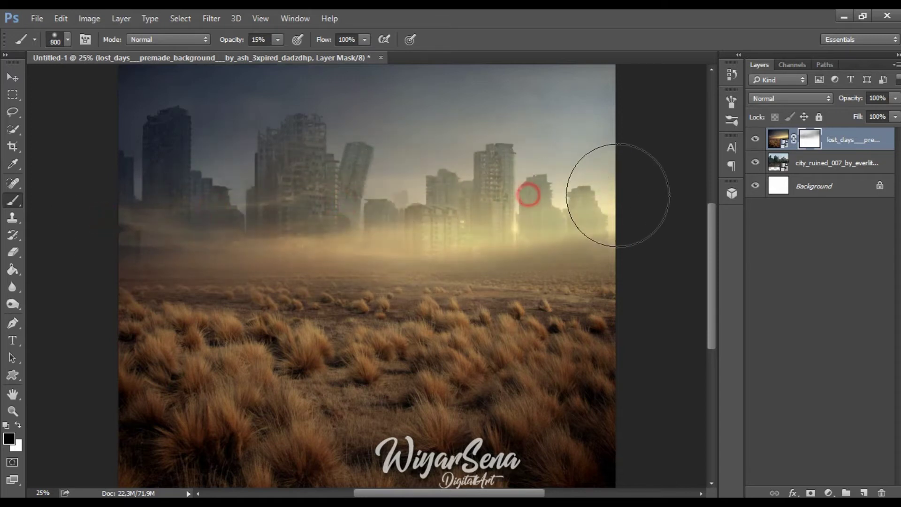
{"action": "mouse_move", "coordinate": [479, 221]}
{"action": "left_mouse_down"}
{"action": "mouse_move", "coordinate": [264, 186]}
{"action": "mouse_move", "coordinate": [475, 197]}
{"action": "mouse_move", "coordinate": [676, 191]}
{"action": "left_mouse_up"}
Refine the field mask around the building bases, reducing the brush to 400 px for the right-hand buildings.
{"action": "key", "text": "bracketleft"}
{"action": "key", "text": "bracketleft"}
{"action": "mouse_move", "coordinate": [596, 212]}
{"action": "left_mouse_down"}
{"action": "mouse_move", "coordinate": [516, 219]}
{"action": "mouse_move", "coordinate": [347, 215]}
{"action": "left_mouse_up"}
{"action": "key", "text": "bracketright"}
{"action": "key", "text": "bracketright"}
{"action": "left_click_drag", "start_coordinate": [210, 208], "coordinate": [469, 214]}
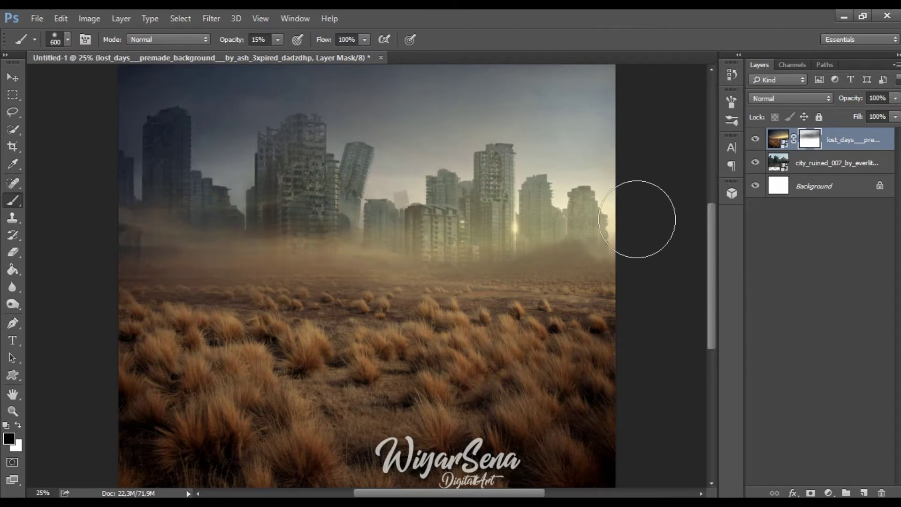
{"action": "left_click_drag", "start_coordinate": [629, 220], "coordinate": [522, 218]}
{"action": "key", "text": "bracketleft"}
{"action": "key", "text": "bracketleft"}
{"action": "left_click_drag", "start_coordinate": [597, 224], "coordinate": [529, 225]}
{"action": "key", "text": "ctrl+minus"}
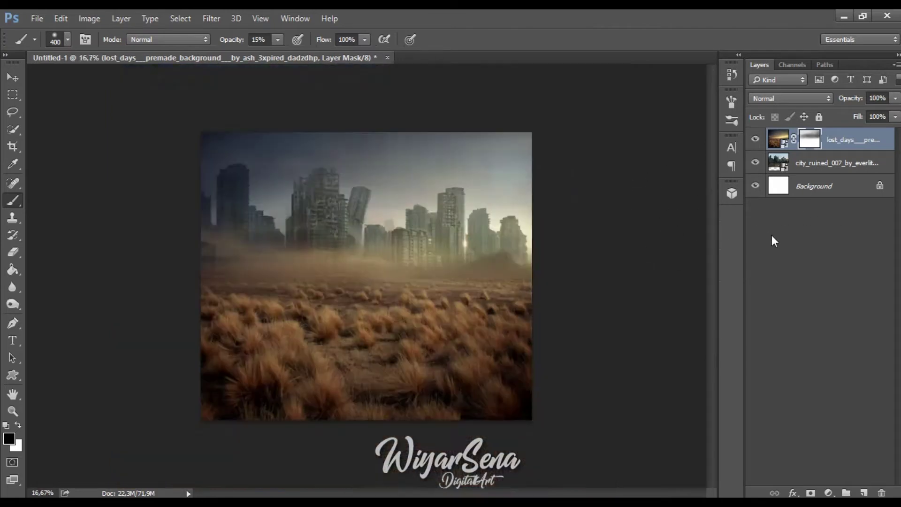
{"action": "key", "text": "ctrl+plus"}
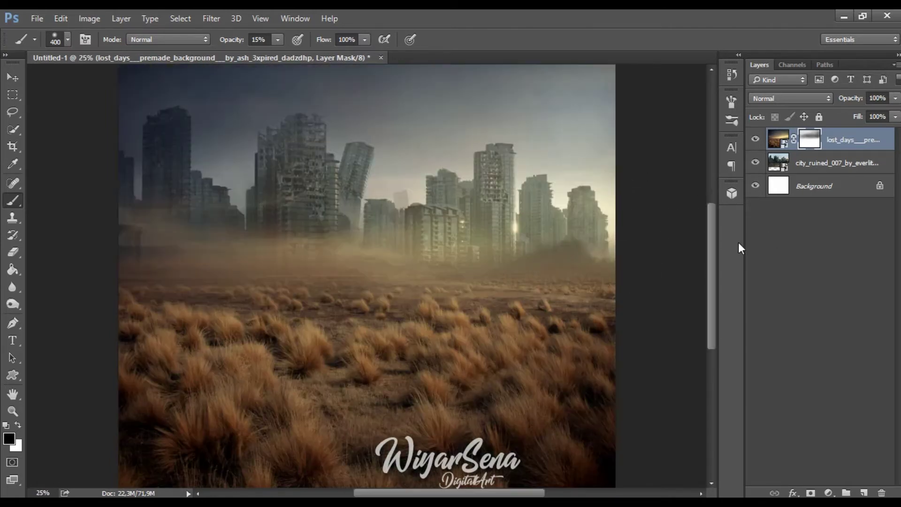
Create a new layer above the field layer and enlarge the brush to 800 px.
{"action": "left_click", "coordinate": [863, 493]}
{"action": "key", "text": "bracketright"}
{"action": "key", "text": "bracketright"}
{"action": "key", "text": "bracketright"}
{"action": "key", "text": "bracketright"}
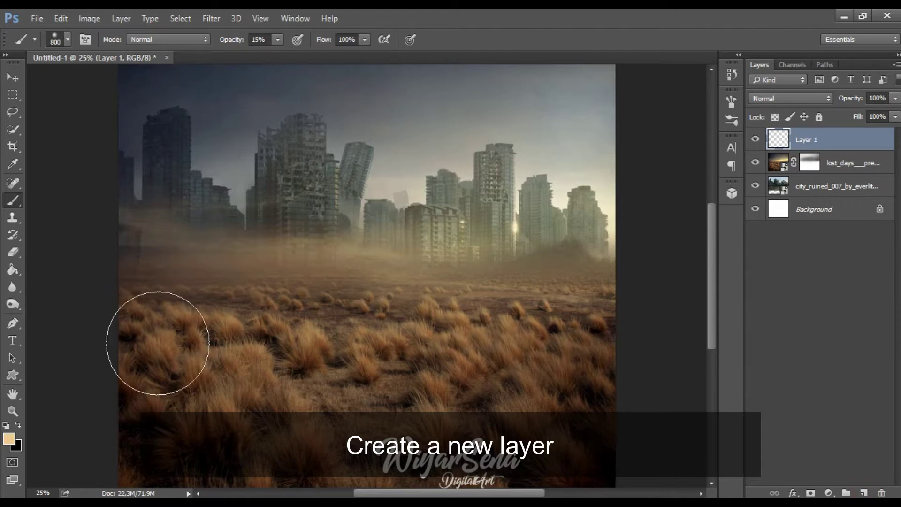
Paint light orange haze in #face89 across the city skyline on the new layer at 15% brush opacity.
{"action": "left_click", "coordinate": [12, 439]}
{"action": "left_click_drag", "start_coordinate": [358, 188], "coordinate": [368, 119]}
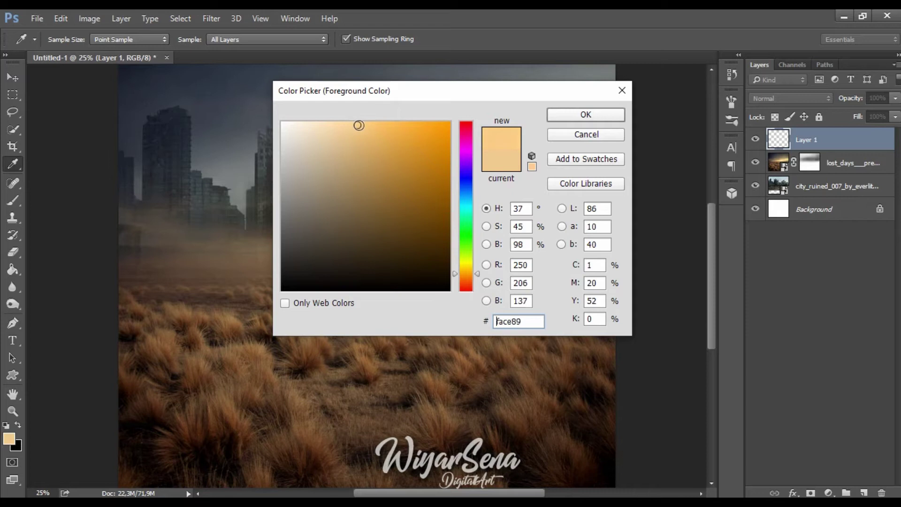
{"action": "left_click", "coordinate": [583, 115]}
{"action": "left_click_drag", "start_coordinate": [121, 227], "coordinate": [509, 230]}
{"action": "mouse_move", "coordinate": [145, 216]}
{"action": "left_mouse_down"}
{"action": "mouse_move", "coordinate": [507, 217]}
{"action": "mouse_move", "coordinate": [627, 165]}
{"action": "left_mouse_up"}
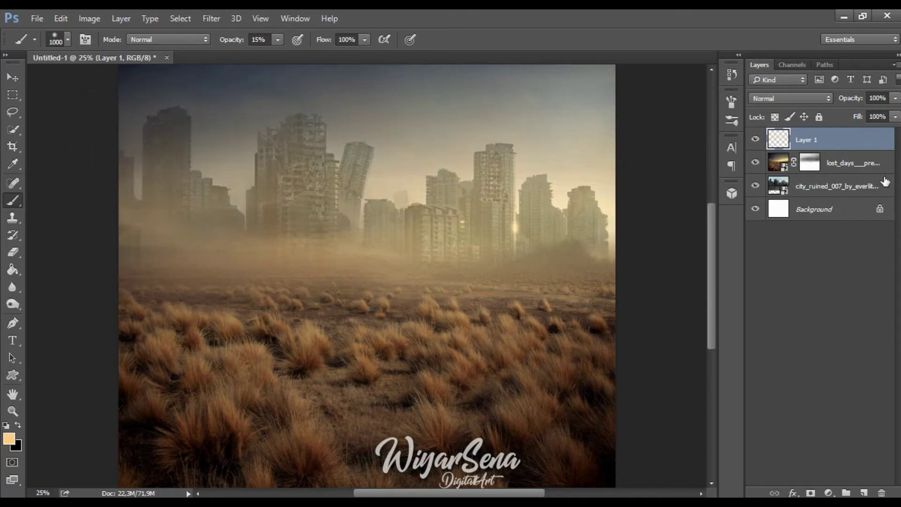
Paint black on the field layer's mask across the upper sky with a 1000 px brush to reveal more of the city image.
{"action": "left_click", "coordinate": [811, 164]}
{"action": "key", "text": "ctrl+minus"}
{"action": "left_click_drag", "start_coordinate": [161, 157], "coordinate": [531, 143]}
{"action": "left_click_drag", "start_coordinate": [233, 135], "coordinate": [556, 139]}
{"action": "mouse_move", "coordinate": [187, 146]}
{"action": "left_mouse_down"}
{"action": "mouse_move", "coordinate": [502, 145]}
{"action": "mouse_move", "coordinate": [597, 159]}
{"action": "left_mouse_up"}
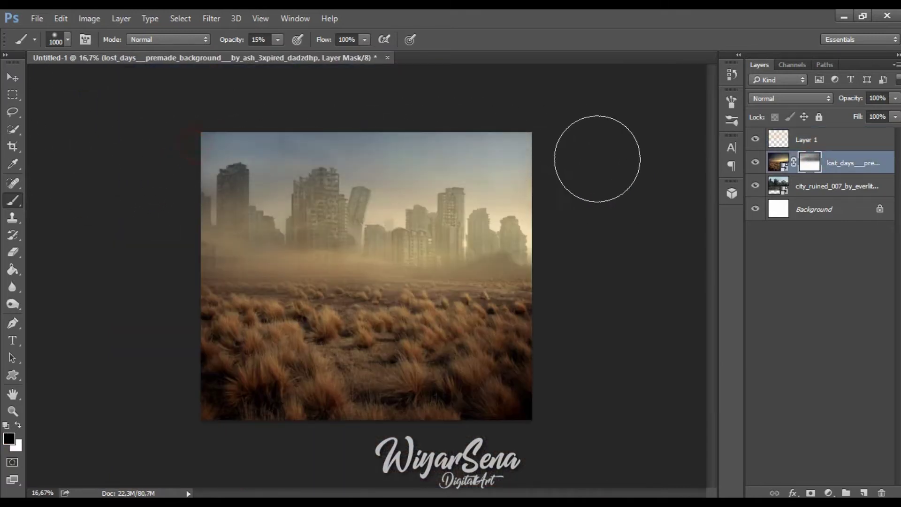
{"action": "left_click_drag", "start_coordinate": [322, 161], "coordinate": [451, 161]}
Paint more light orange haze over the sky and buildings on Layer 1, using 1300 px and 900 px brushes.
{"action": "left_click", "coordinate": [814, 139]}
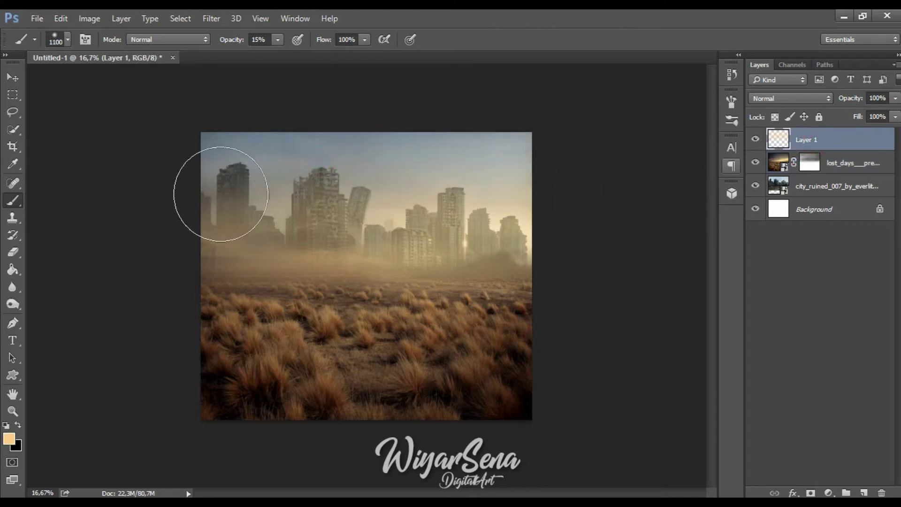
{"action": "key", "text": "bracketright"}
{"action": "key", "text": "bracketright"}
{"action": "key", "text": "bracketright"}
{"action": "left_click", "coordinate": [216, 175], "text": "alt"}
{"action": "left_click_drag", "start_coordinate": [265, 160], "coordinate": [376, 207]}
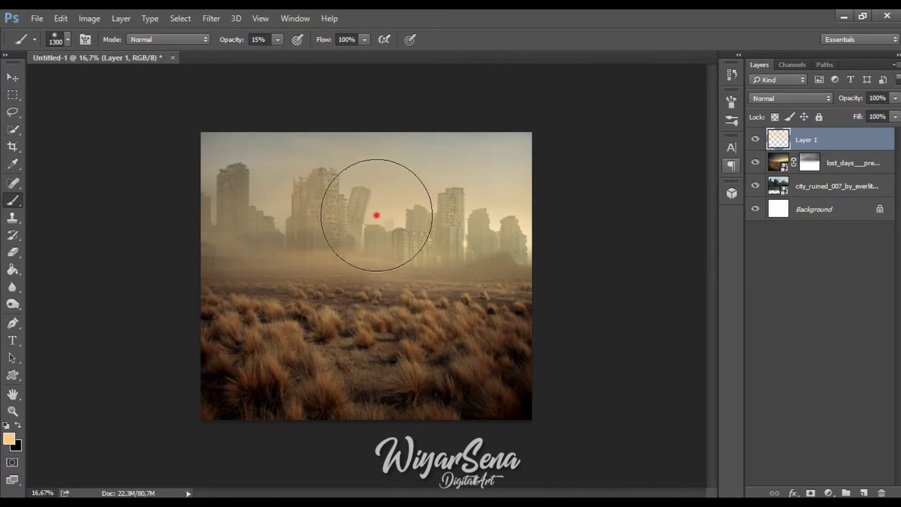
{"action": "key", "text": "ctrl+plus"}
{"action": "key", "text": "bracketleft"}
{"action": "key", "text": "bracketleft"}
{"action": "key", "text": "bracketleft"}
{"action": "key", "text": "bracketleft"}
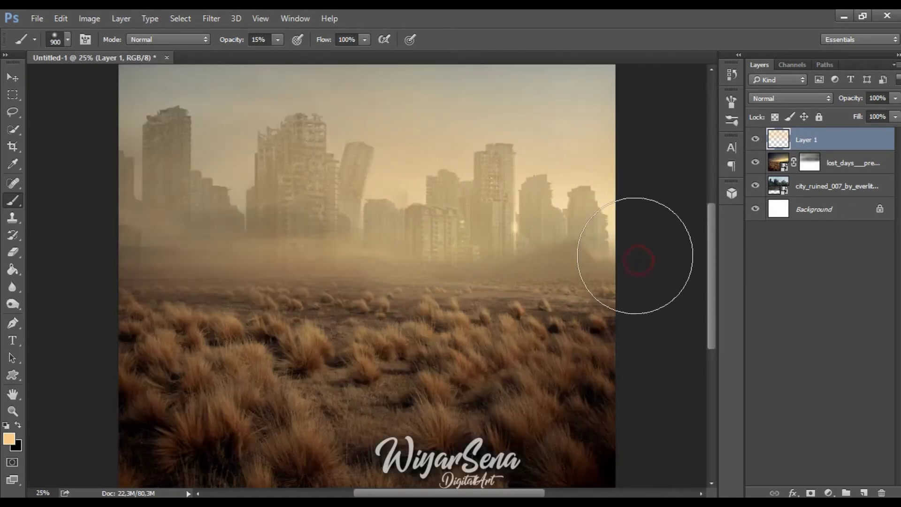
Add a Color Balance adjustment layer above the field layer and move its properties window clear of the skyline.
{"action": "left_click", "coordinate": [870, 166]}
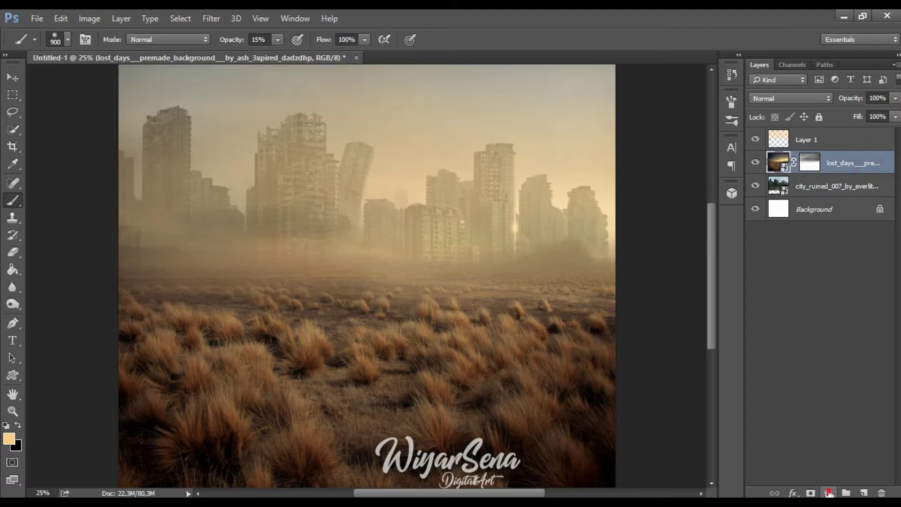
{"action": "left_click", "coordinate": [829, 493]}
{"action": "left_click", "coordinate": [818, 347]}
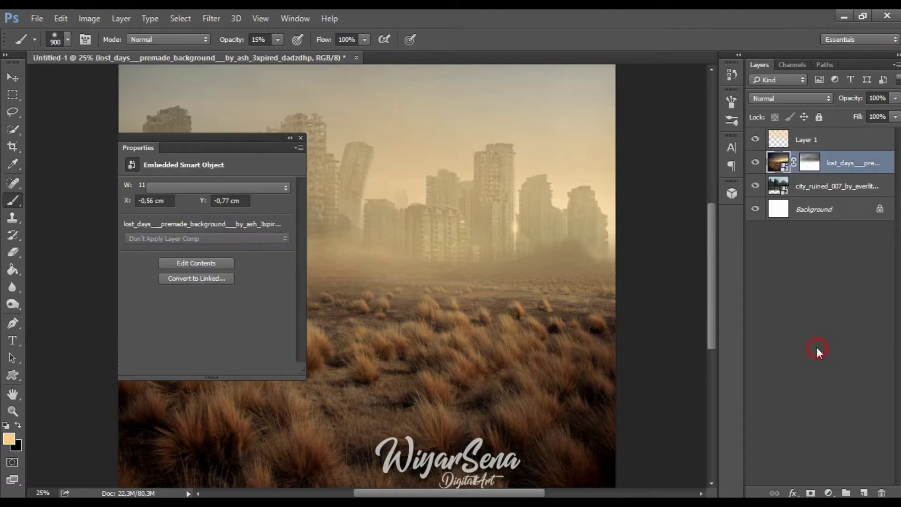
{"action": "left_click_drag", "start_coordinate": [204, 141], "coordinate": [578, 122]}
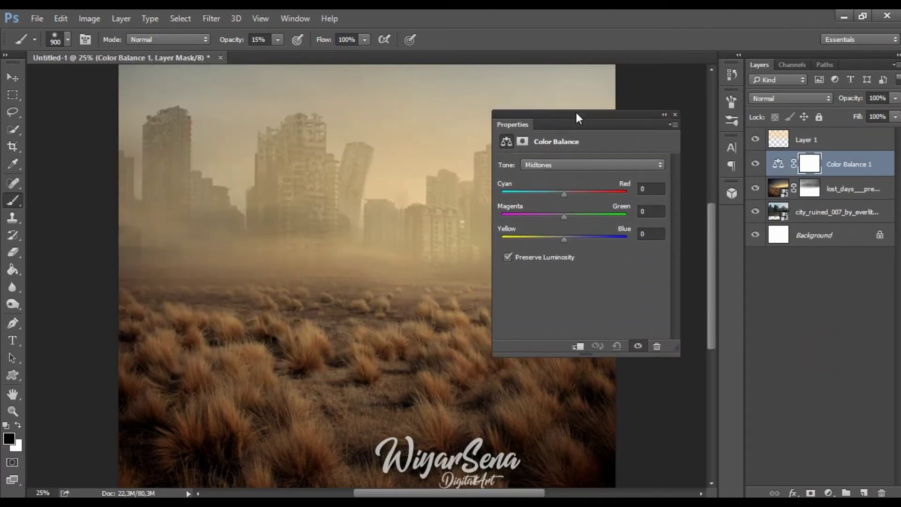
{"action": "left_click_drag", "start_coordinate": [296, 203], "coordinate": [242, 225]}
{"action": "key", "text": "ctrl+plus"}
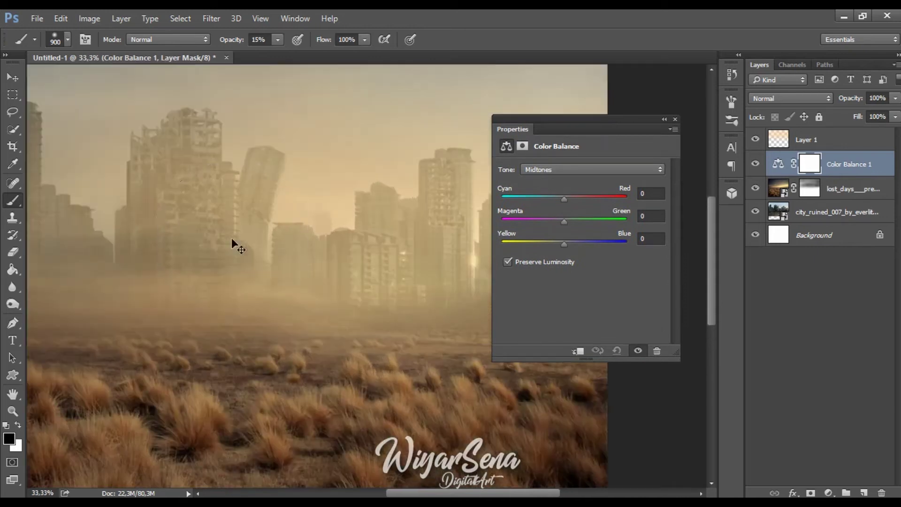
{"action": "left_click", "coordinate": [578, 351]}
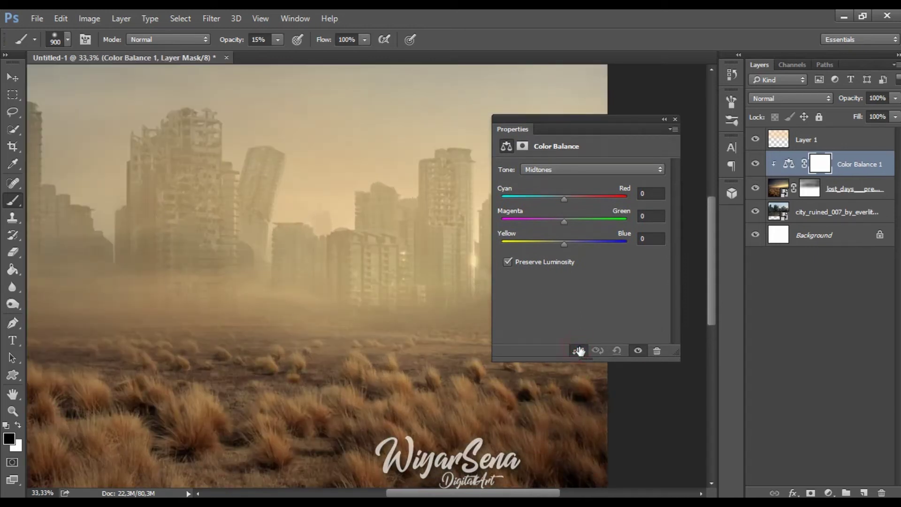
{"action": "left_click", "coordinate": [843, 189]}
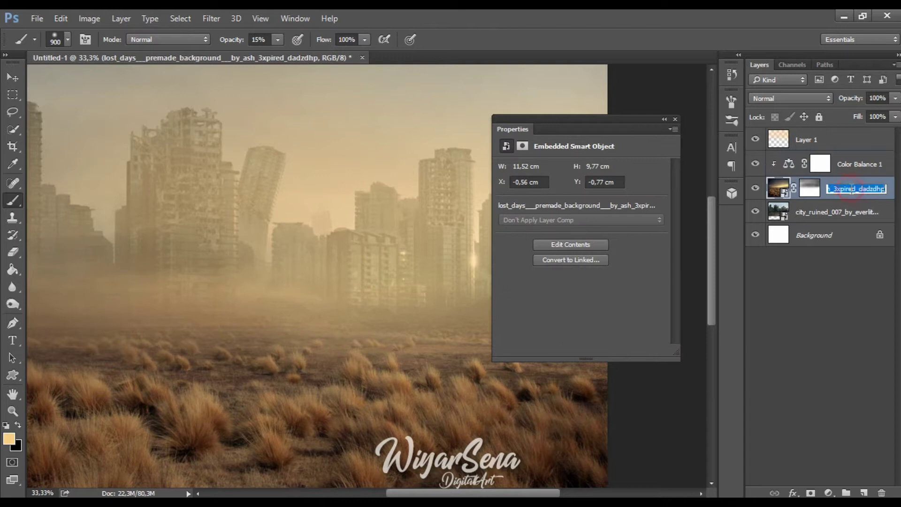
{"action": "left_click", "coordinate": [849, 262]}
{"action": "left_click", "coordinate": [847, 164]}
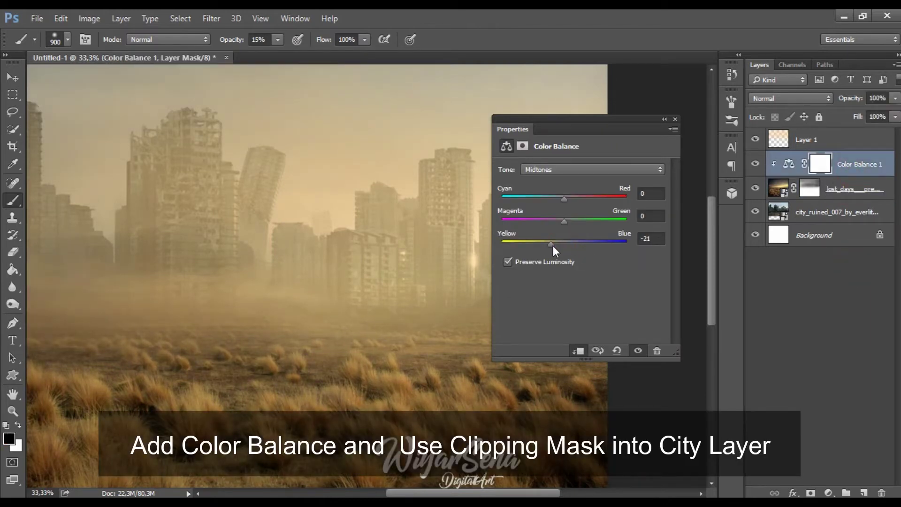
{"action": "left_click_drag", "start_coordinate": [553, 246], "coordinate": [566, 245]}
Move the Color Balance layer directly above the ruined city layer and clip it to that layer.
{"action": "left_click_drag", "start_coordinate": [852, 168], "coordinate": [841, 193]}
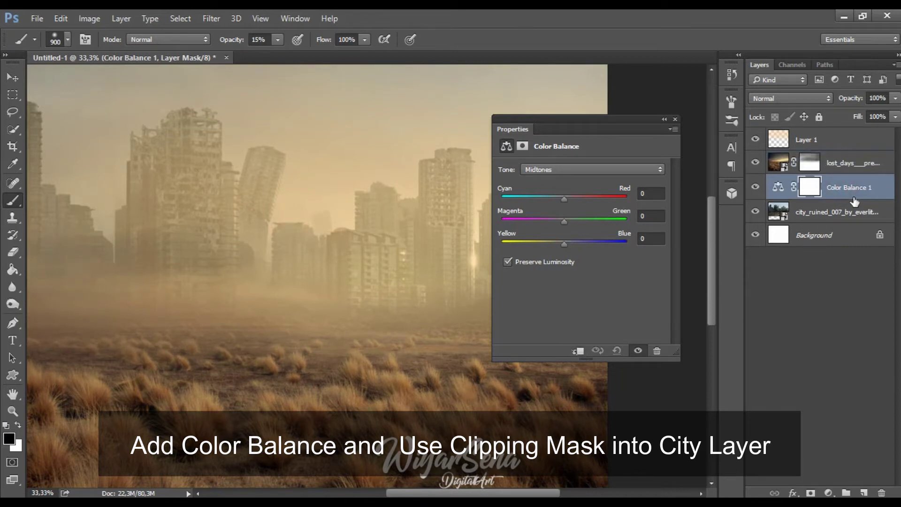
{"action": "left_click", "coordinate": [830, 213]}
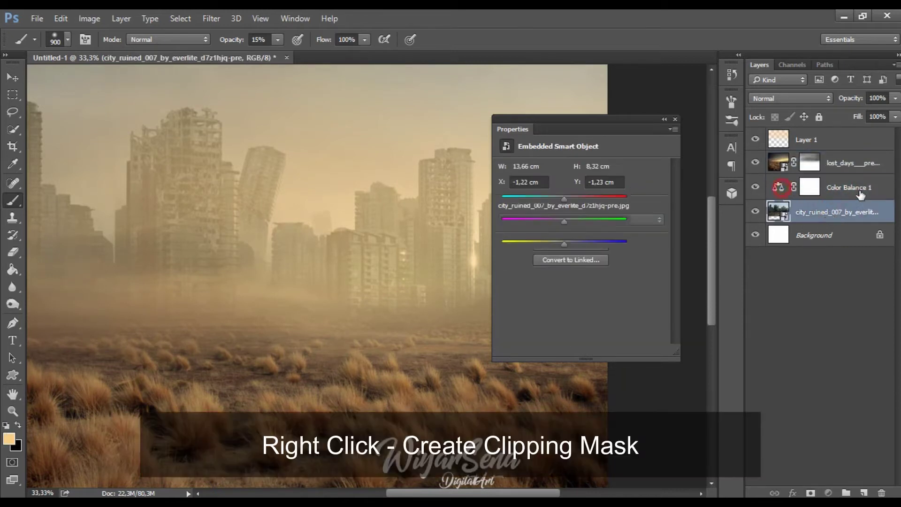
{"action": "right_click", "coordinate": [783, 190]}
{"action": "left_click", "coordinate": [646, 269]}
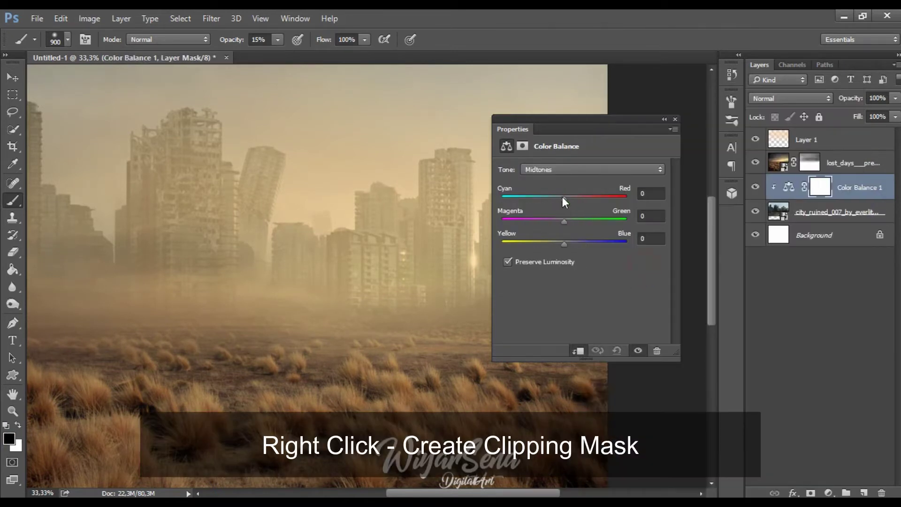
Set the Color Balance midtones to Cyan-Red +22, Magenta-Green -11 and Yellow-Blue -22, and close the adjustment's properties.
{"action": "mouse_move", "coordinate": [562, 196]}
{"action": "left_mouse_down"}
{"action": "mouse_move", "coordinate": [548, 196]}
{"action": "mouse_move", "coordinate": [579, 202]}
{"action": "left_mouse_up"}
{"action": "key", "text": "ctrl+minus"}
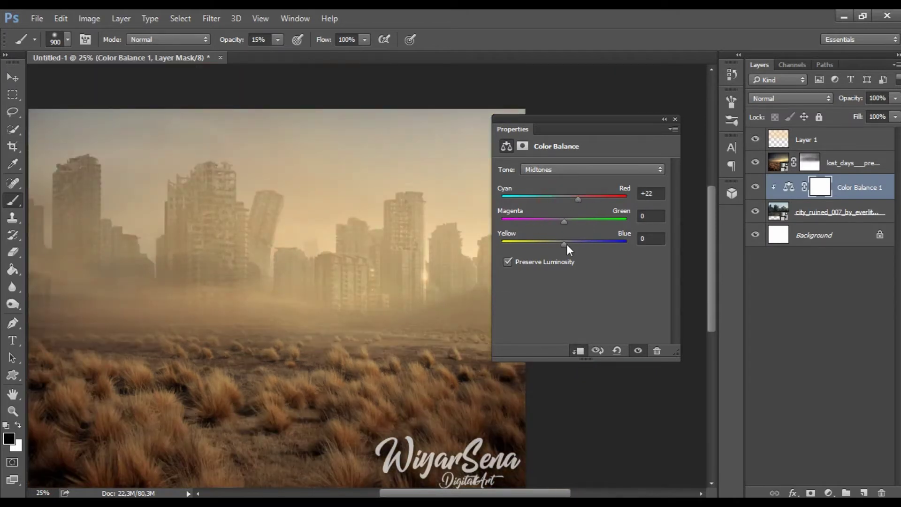
{"action": "mouse_move", "coordinate": [567, 244]}
{"action": "left_mouse_down"}
{"action": "mouse_move", "coordinate": [536, 240]}
{"action": "mouse_move", "coordinate": [558, 240]}
{"action": "left_mouse_up"}
{"action": "key", "text": "ctrl+minus"}
{"action": "key", "text": "ctrl+plus"}
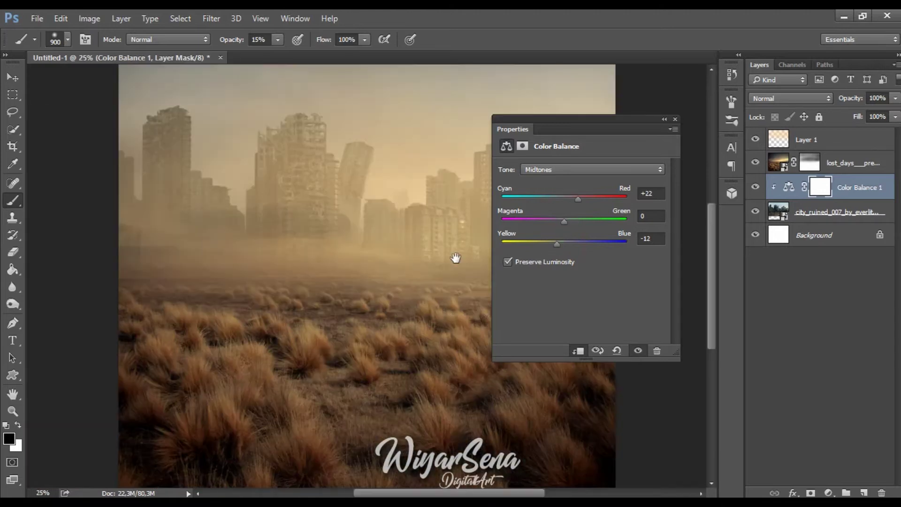
{"action": "left_click_drag", "start_coordinate": [430, 261], "coordinate": [396, 278]}
{"action": "left_click", "coordinate": [561, 219]}
{"action": "left_click_drag", "start_coordinate": [571, 222], "coordinate": [550, 244]}
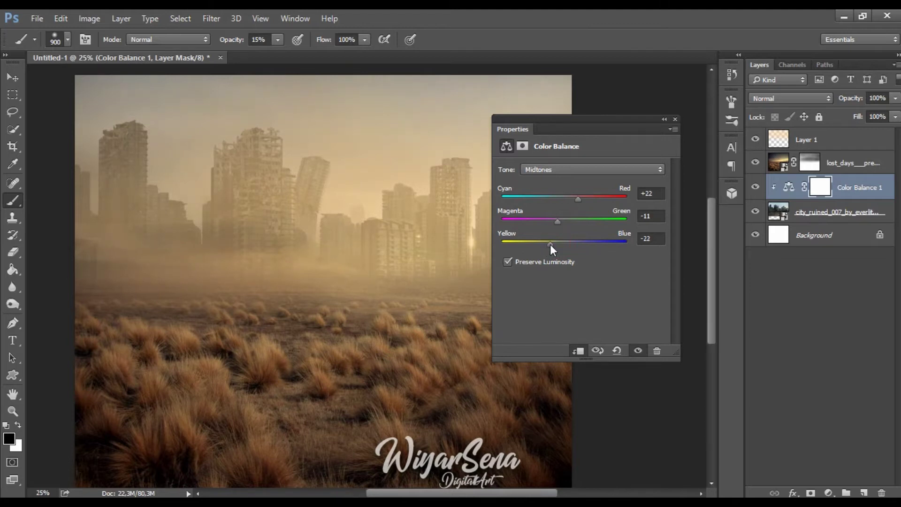
{"action": "left_click", "coordinate": [675, 119]}
Rasterize the ruined city layer beneath the Color Balance adjustment.
{"action": "left_click", "coordinate": [834, 169]}
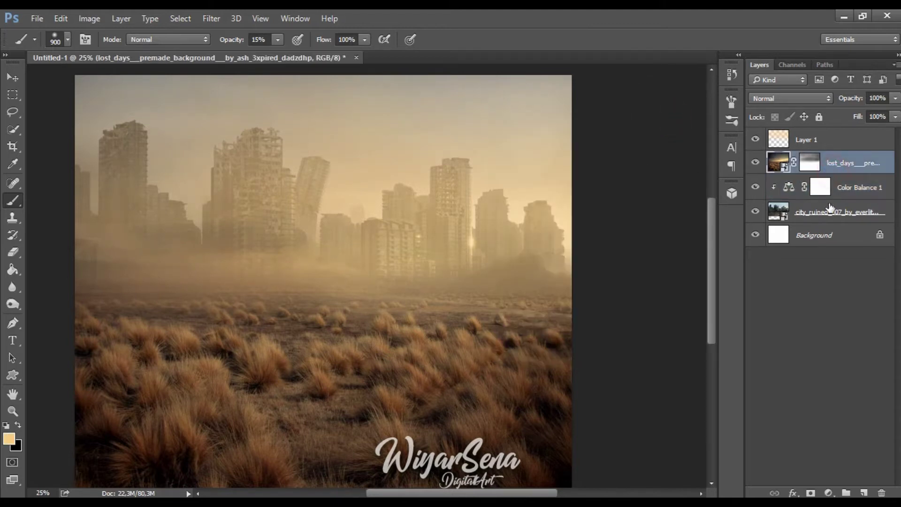
{"action": "left_click", "coordinate": [835, 212]}
{"action": "right_click", "coordinate": [831, 211]}
{"action": "left_click", "coordinate": [573, 240]}
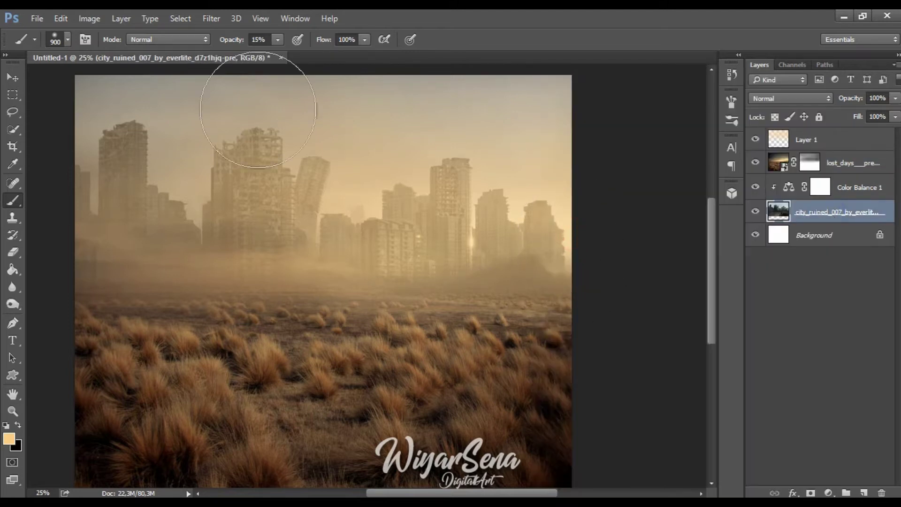
Apply a Gaussian Blur with a radius of 2.1 pixels to the ruined city layer.
{"action": "left_click", "coordinate": [211, 18]}
{"action": "mouse_move", "coordinate": [218, 168]}
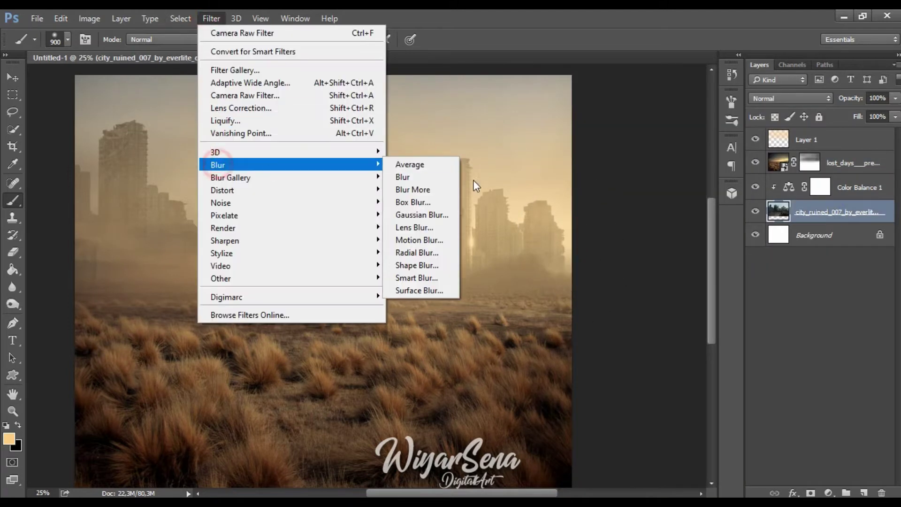
{"action": "left_click", "coordinate": [449, 213]}
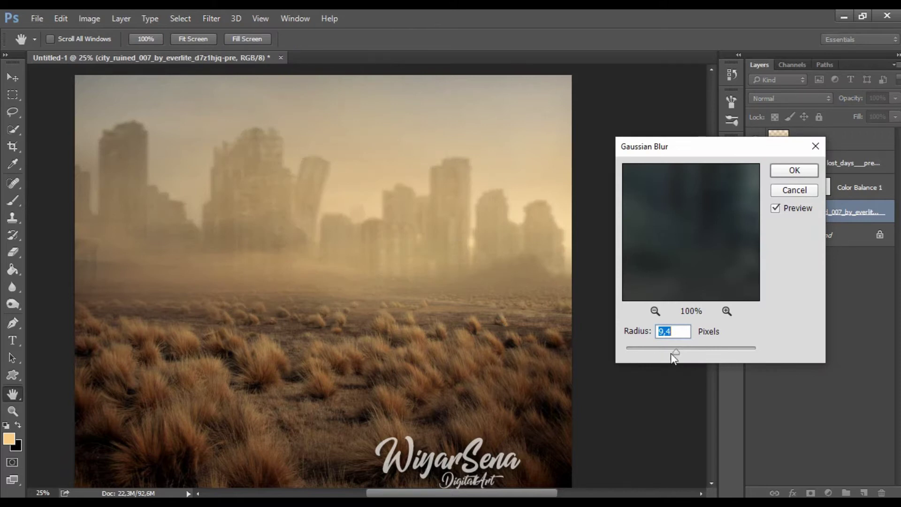
{"action": "left_click_drag", "start_coordinate": [652, 352], "coordinate": [640, 356]}
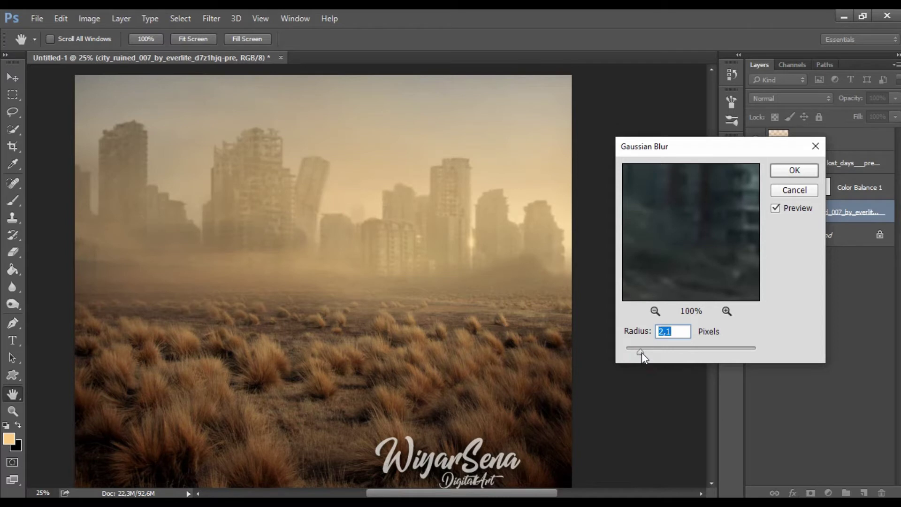
{"action": "left_click", "coordinate": [789, 173]}
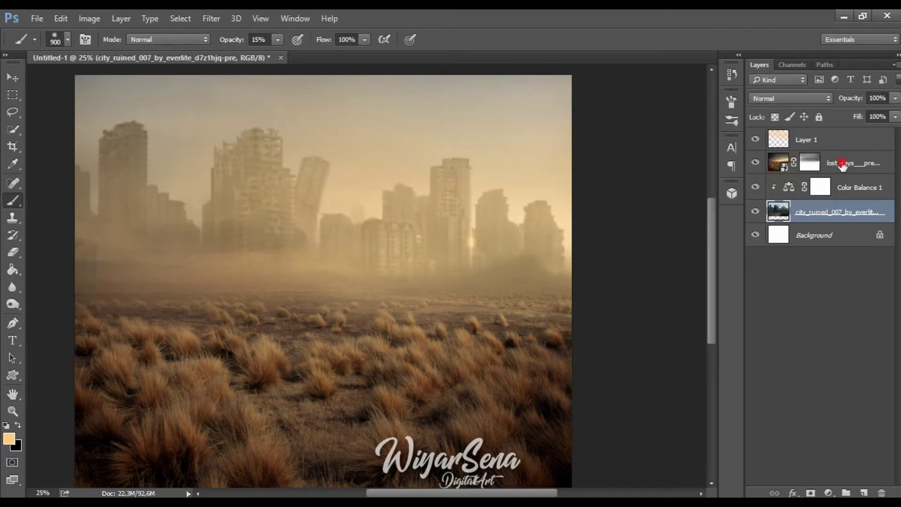
Rename the lost_days grass layer as Field and rasterize it.
{"action": "left_click", "coordinate": [843, 163]}
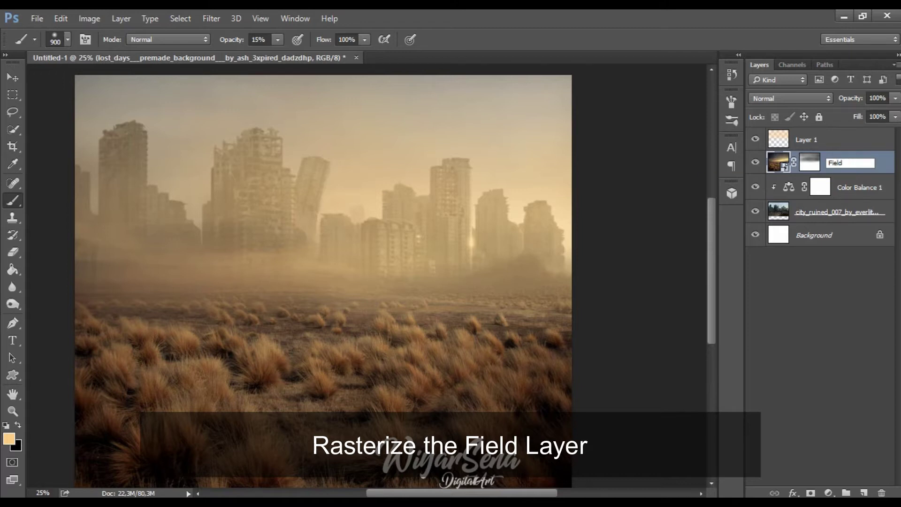
{"action": "key", "text": "Return"}
{"action": "right_click", "coordinate": [851, 165]}
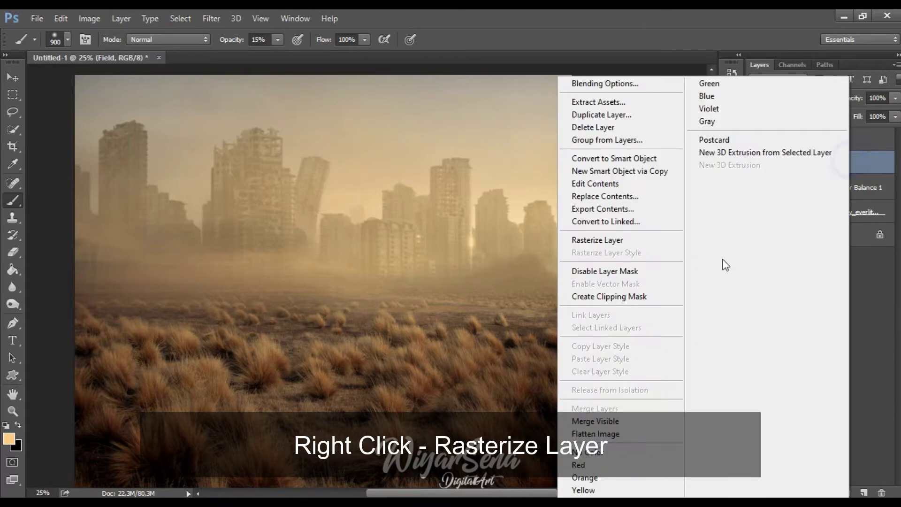
{"action": "left_click", "coordinate": [628, 243]}
Start a Tilt-Shift blur on the Field layer, center its focus on the foreground grass and set the blur to 10 px.
{"action": "left_click", "coordinate": [211, 18]}
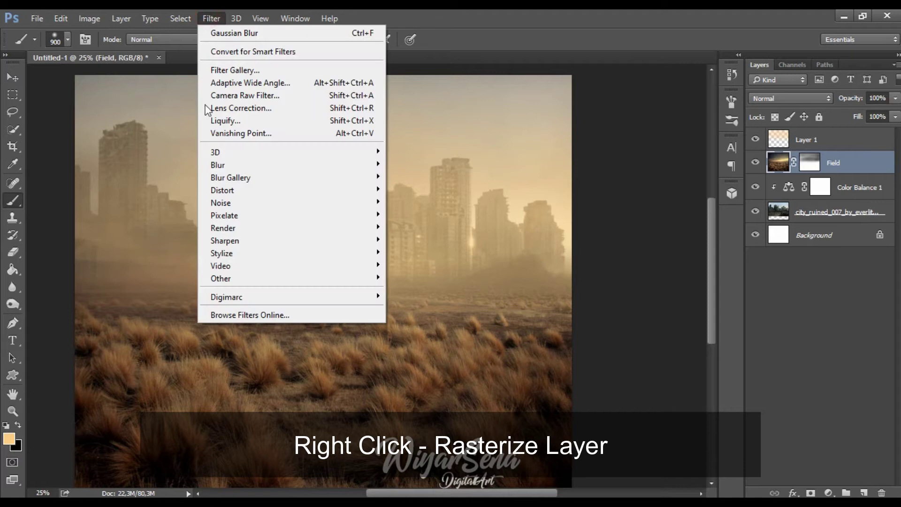
{"action": "mouse_move", "coordinate": [289, 183]}
{"action": "left_click", "coordinate": [411, 202]}
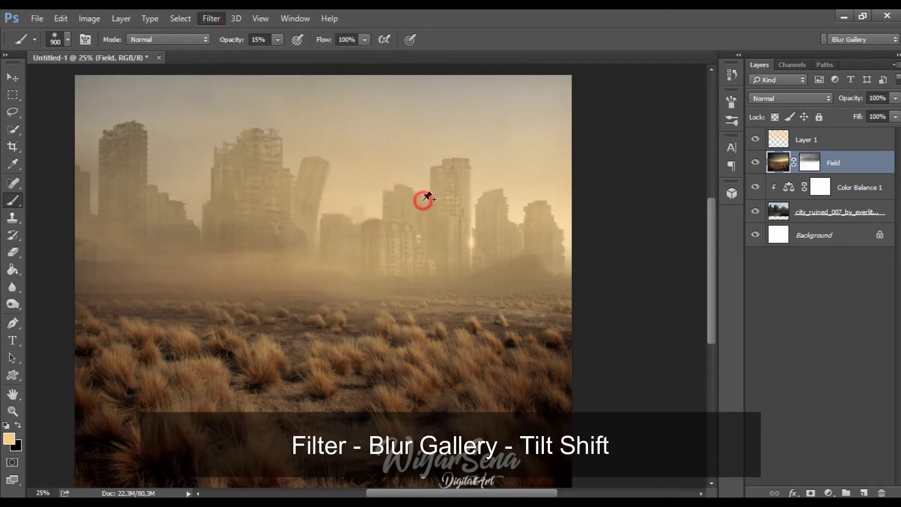
{"action": "left_click_drag", "start_coordinate": [452, 297], "coordinate": [463, 427]}
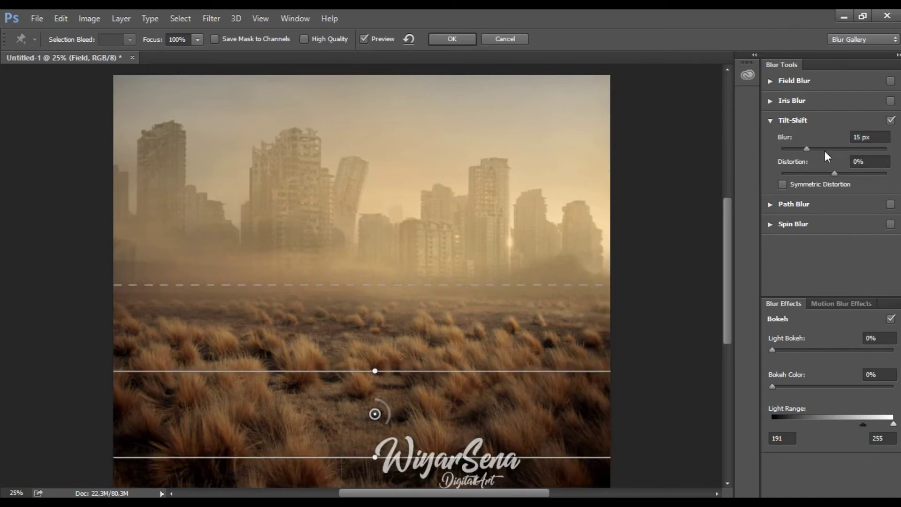
{"action": "left_click_drag", "start_coordinate": [806, 148], "coordinate": [802, 149]}
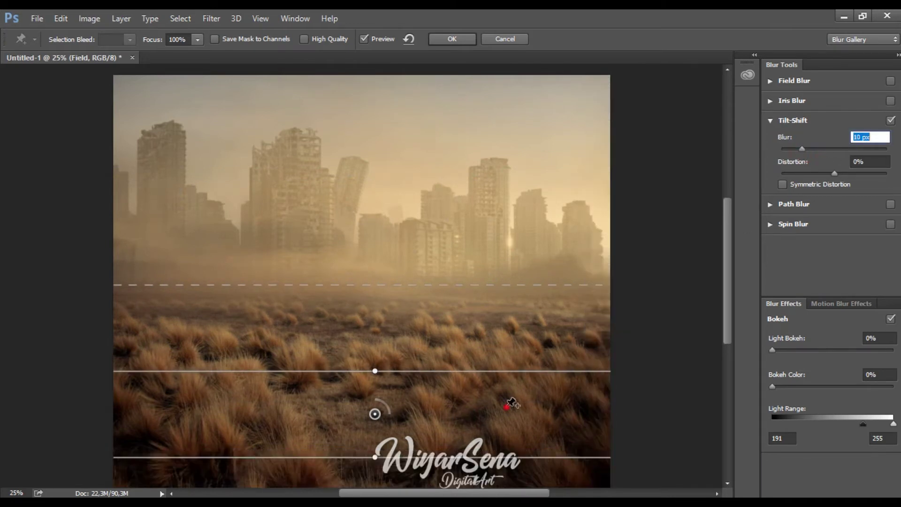
Adjust the Tilt-Shift focus and transition lines across the grass, set the blur to 12 px, enable High Quality and apply it.
{"action": "left_click_drag", "start_coordinate": [507, 407], "coordinate": [507, 414]}
{"action": "left_click_drag", "start_coordinate": [509, 294], "coordinate": [482, 333]}
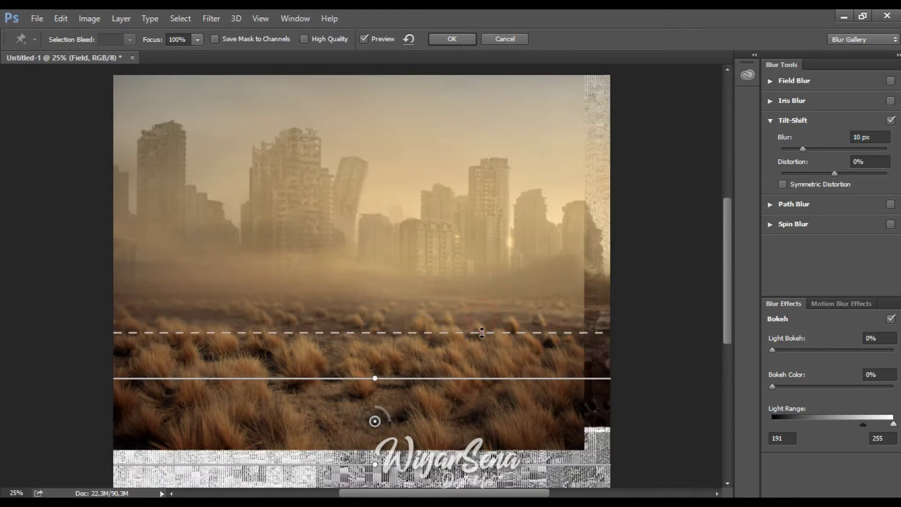
{"action": "left_click_drag", "start_coordinate": [475, 415], "coordinate": [485, 402]}
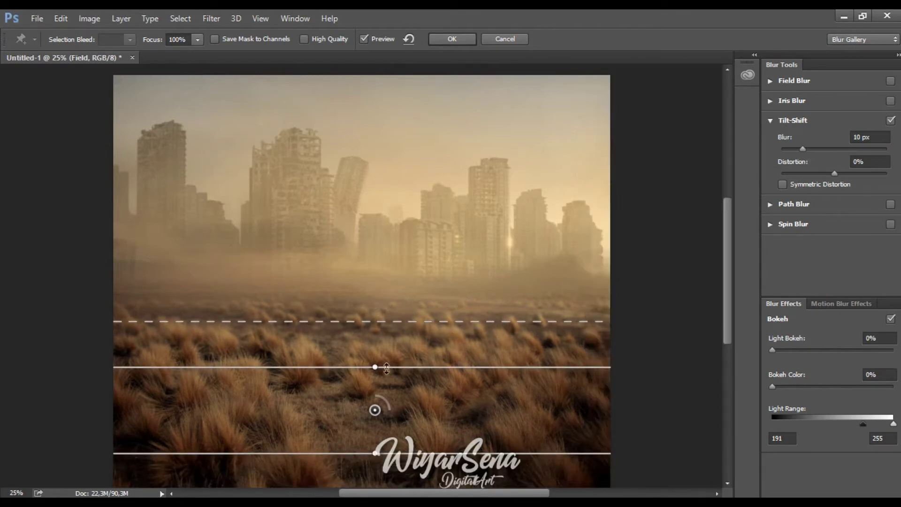
{"action": "left_click_drag", "start_coordinate": [407, 367], "coordinate": [409, 348]}
{"action": "left_click_drag", "start_coordinate": [432, 304], "coordinate": [433, 316]}
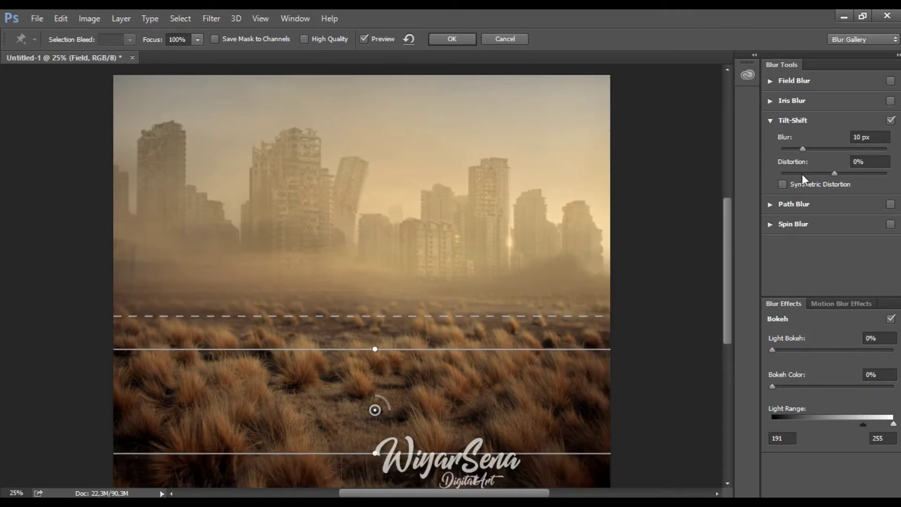
{"action": "left_click_drag", "start_coordinate": [803, 149], "coordinate": [806, 149]}
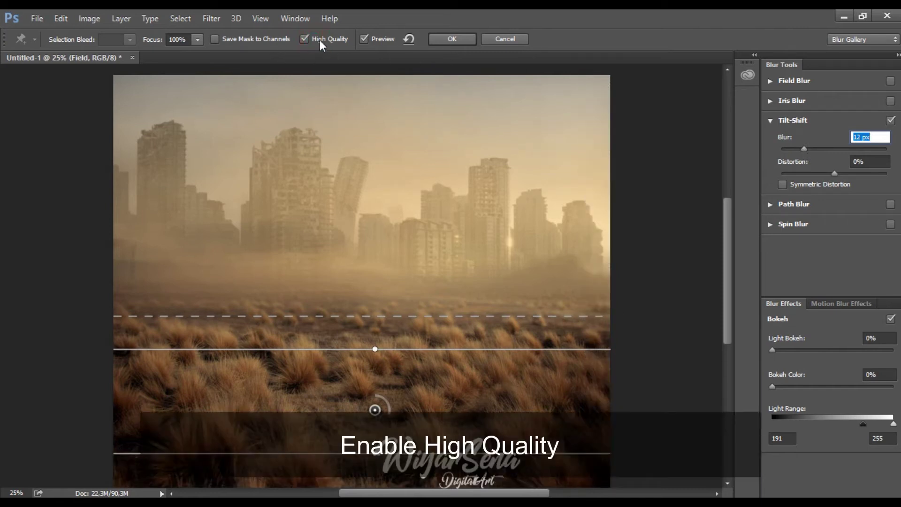
{"action": "left_click", "coordinate": [452, 39]}
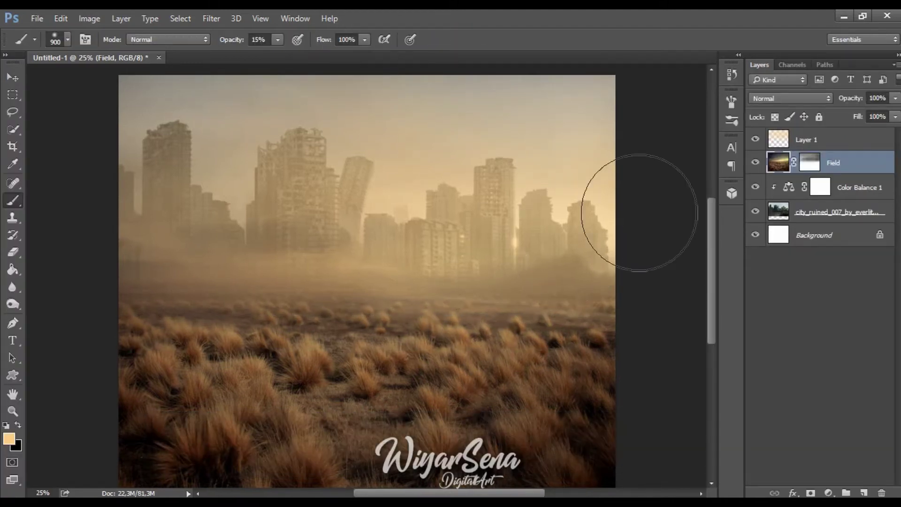
Paint the Field mask with a 250 px brush, using black to reveal the low building at the horizon's left edge and white below it.
{"action": "left_click", "coordinate": [810, 162]}
{"action": "key", "text": "d"}
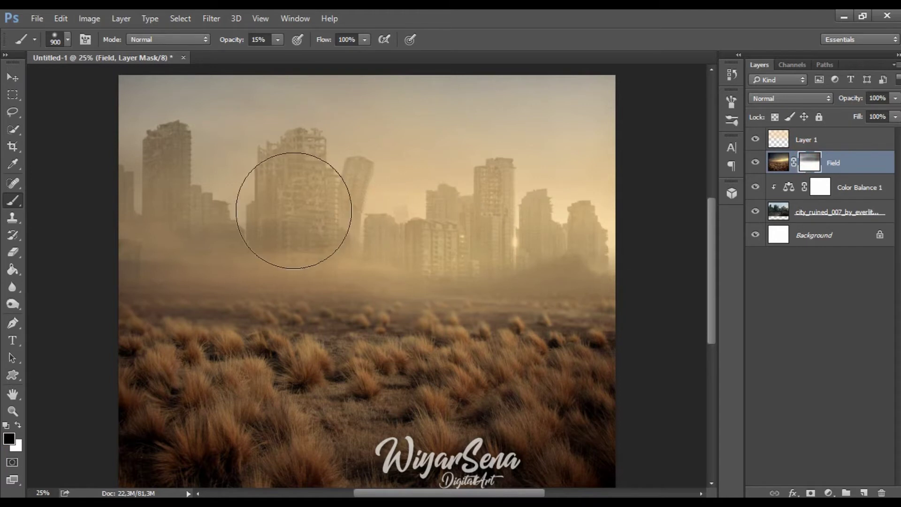
{"action": "key", "text": "bracketleft"}
{"action": "key", "text": "bracketleft"}
{"action": "key", "text": "bracketleft"}
{"action": "key", "text": "bracketleft"}
{"action": "key", "text": "bracketleft"}
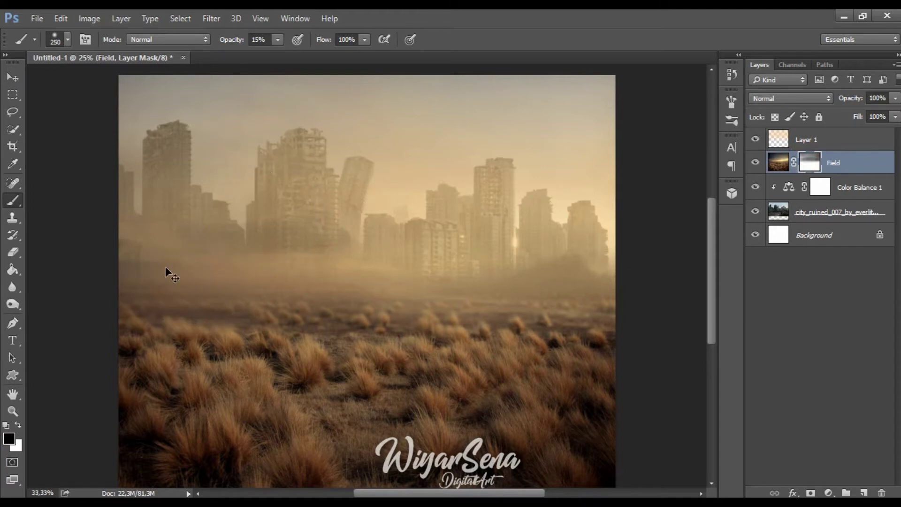
{"action": "key", "text": "ctrl+plus"}
{"action": "left_click_drag", "start_coordinate": [165, 266], "coordinate": [404, 300]}
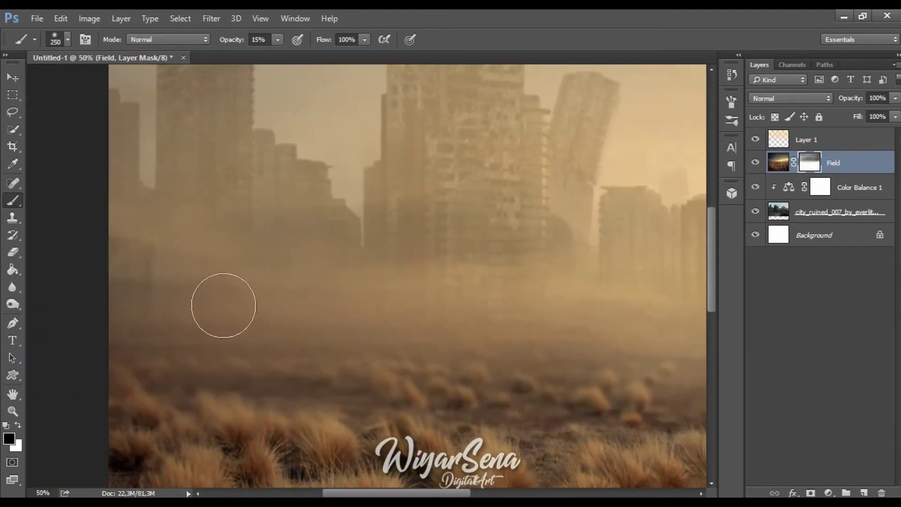
{"action": "mouse_move", "coordinate": [223, 305]}
{"action": "left_mouse_down"}
{"action": "mouse_move", "coordinate": [86, 296]}
{"action": "mouse_move", "coordinate": [141, 295]}
{"action": "mouse_move", "coordinate": [133, 289]}
{"action": "left_mouse_up"}
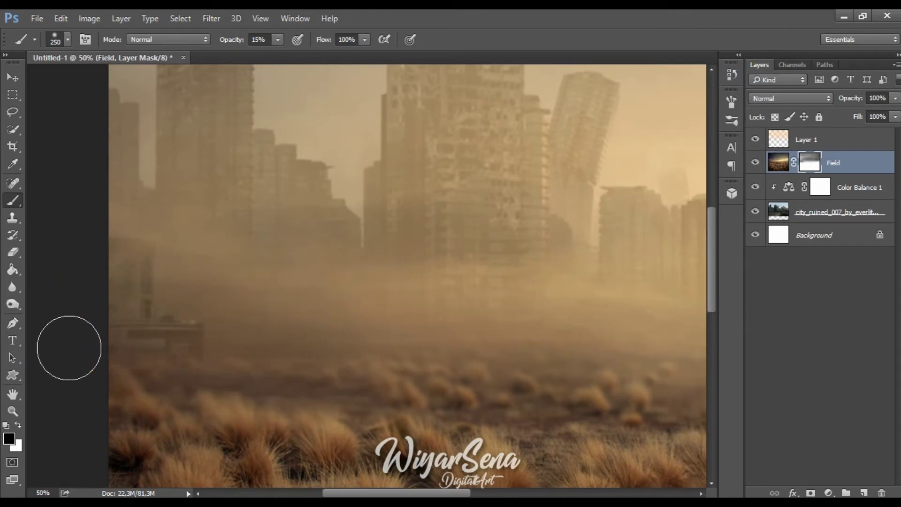
{"action": "mouse_move", "coordinate": [156, 392]}
{"action": "left_mouse_down"}
{"action": "mouse_move", "coordinate": [116, 378]}
{"action": "mouse_move", "coordinate": [204, 385]}
{"action": "mouse_move", "coordinate": [101, 375]}
{"action": "mouse_move", "coordinate": [135, 377]}
{"action": "left_mouse_up"}
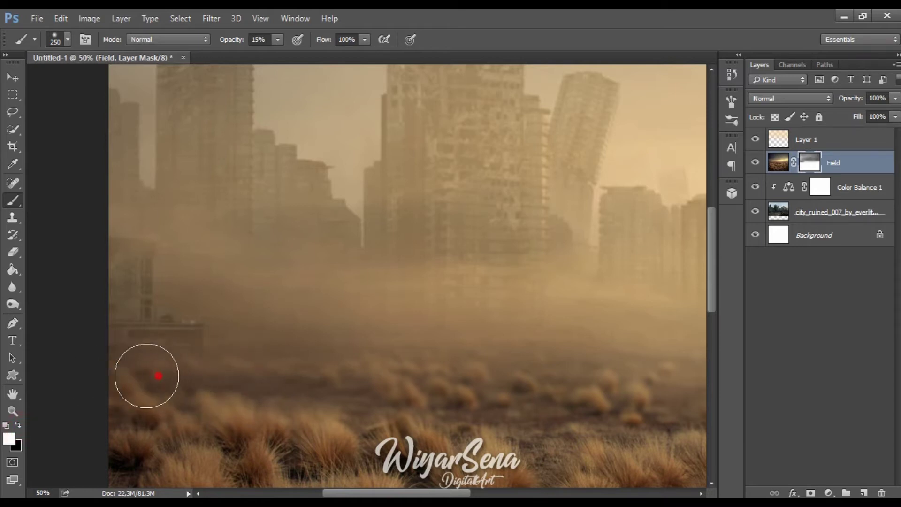
{"action": "key", "text": "ctrl+0"}
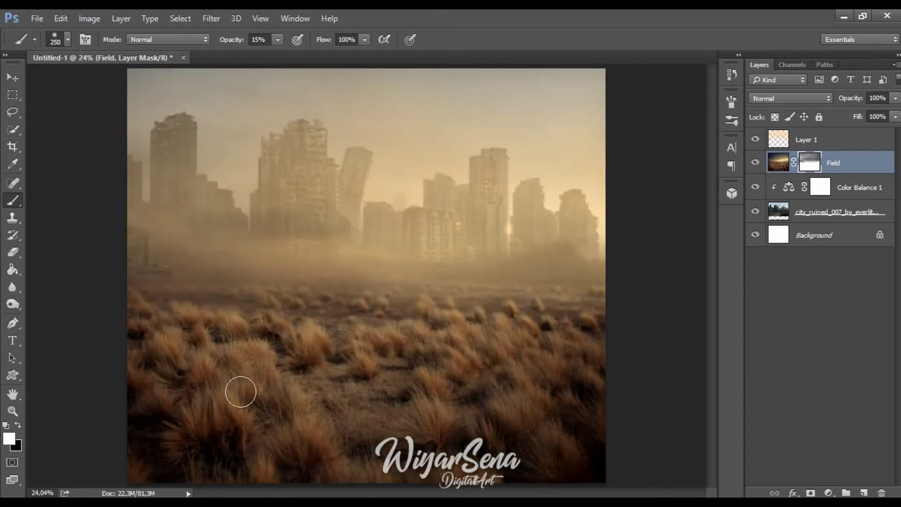
Place the scared_people_2 image of the crouching man from File Explorer into the composite above Layer 1.
{"action": "left_click", "coordinate": [822, 143]}
{"action": "key", "text": "alt+Tab"}
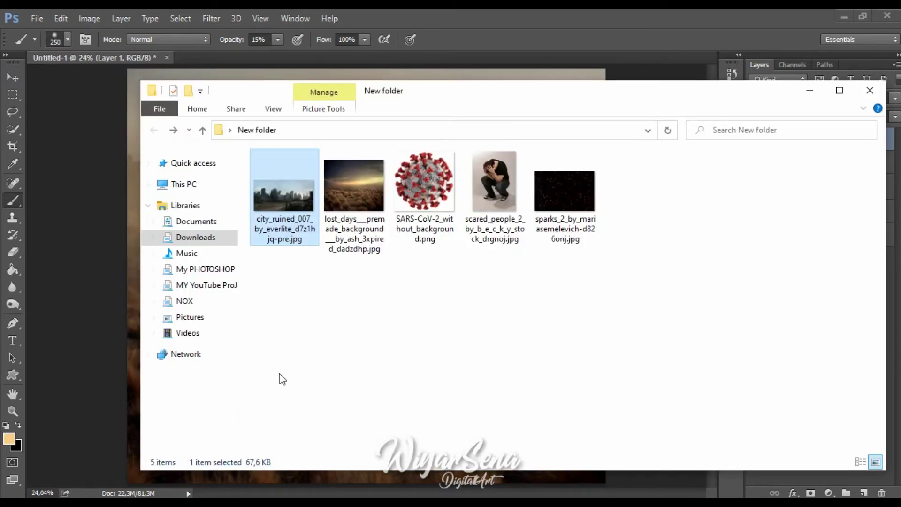
{"action": "left_click", "coordinate": [356, 368]}
{"action": "left_click_drag", "start_coordinate": [504, 192], "coordinate": [471, 69]}
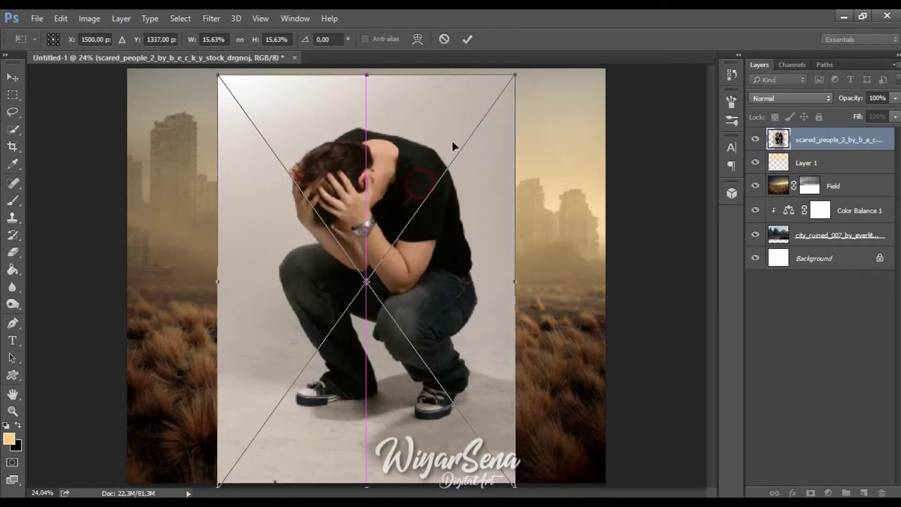
{"action": "left_click", "coordinate": [468, 39]}
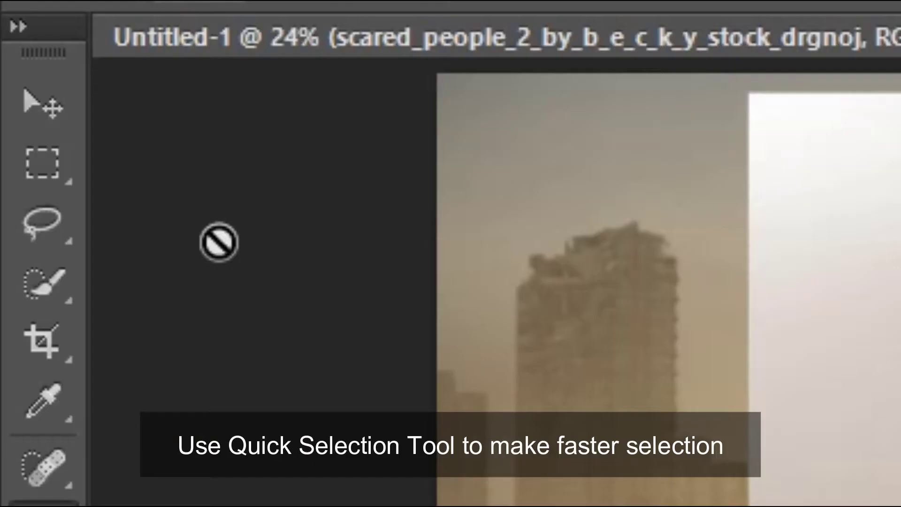
Select the man's head, arms, shirt and jeans with the Quick Selection tool at a 20 px brush size.
{"action": "left_click", "coordinate": [13, 130]}
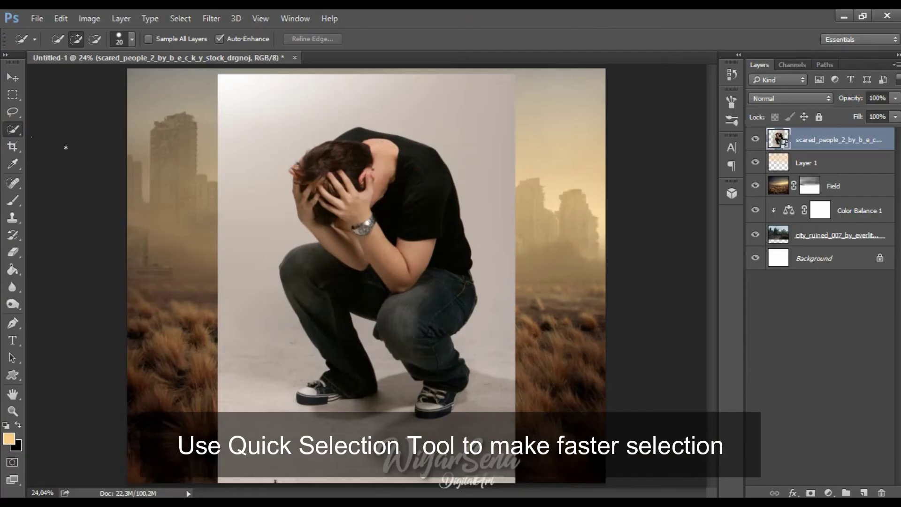
{"action": "key", "text": "ctrl+plus"}
{"action": "key", "text": "ctrl+plus"}
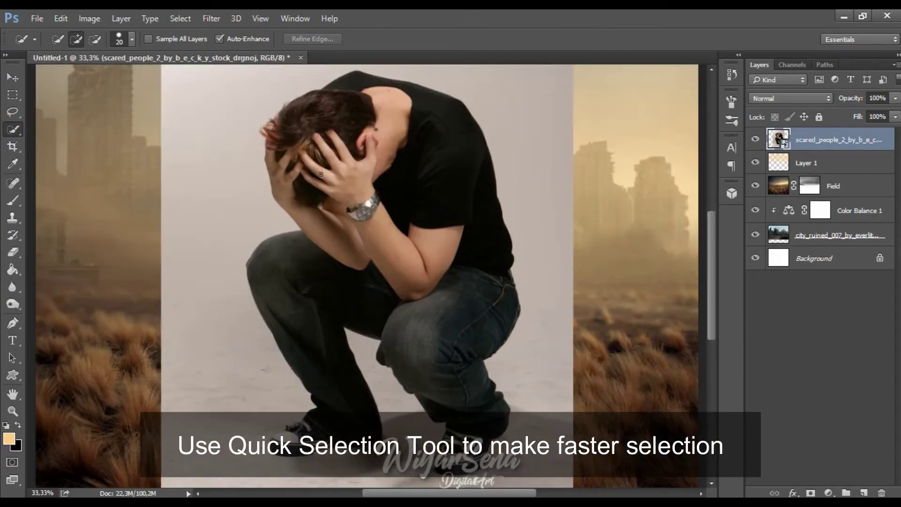
{"action": "left_click_drag", "start_coordinate": [304, 127], "coordinate": [317, 112]}
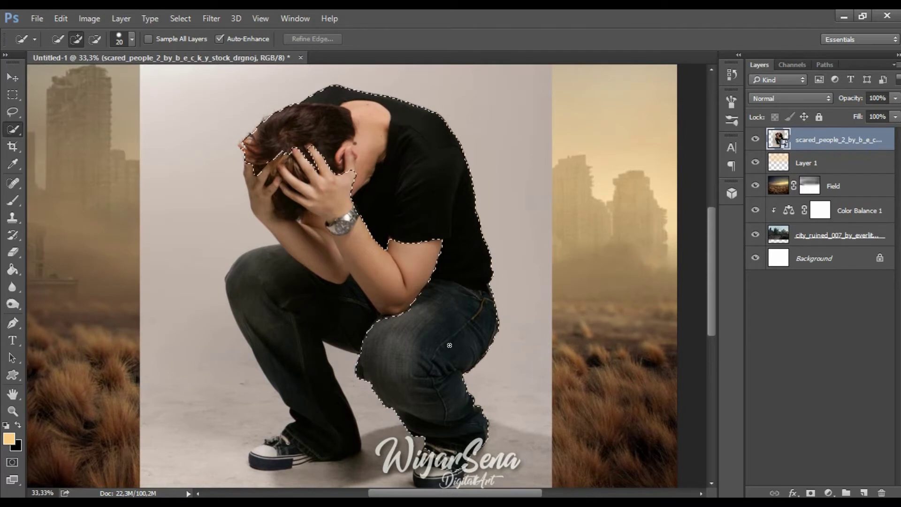
{"action": "left_click_drag", "start_coordinate": [402, 317], "coordinate": [313, 252]}
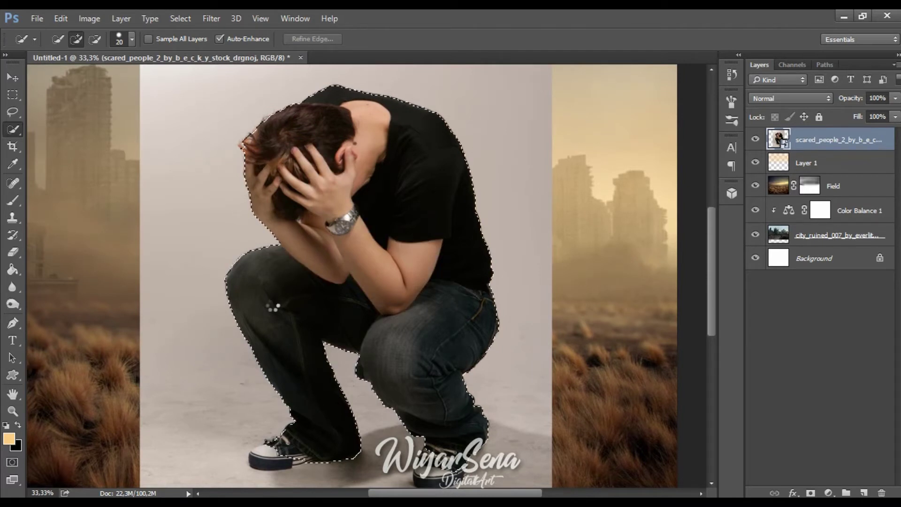
{"action": "left_click_drag", "start_coordinate": [300, 309], "coordinate": [343, 239]}
Add both sneakers and the trouser cuffs to the selection with a 9 px Quick Selection brush.
{"action": "scroll", "coordinate": [319, 376], "scroll_direction": "up", "scroll_amount": 1}
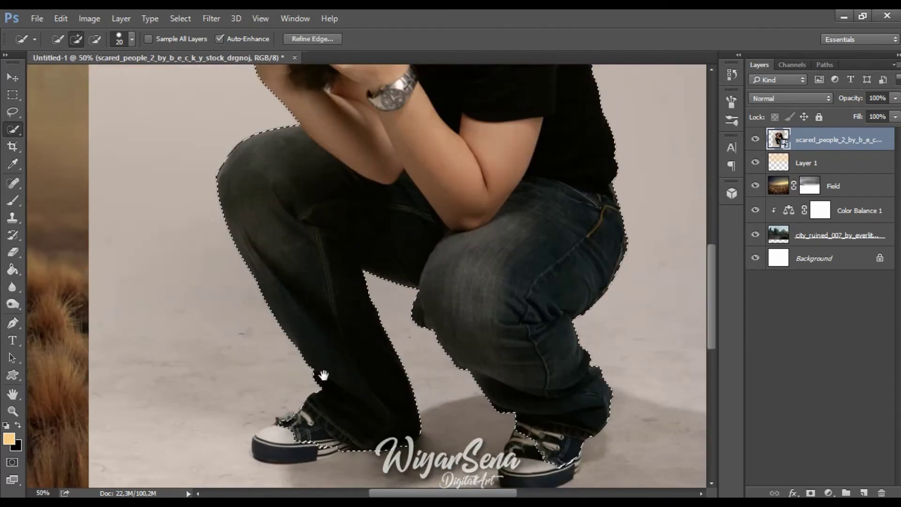
{"action": "key", "text": "bracketleft"}
{"action": "key", "text": "bracketleft"}
{"action": "left_click", "coordinate": [375, 364]}
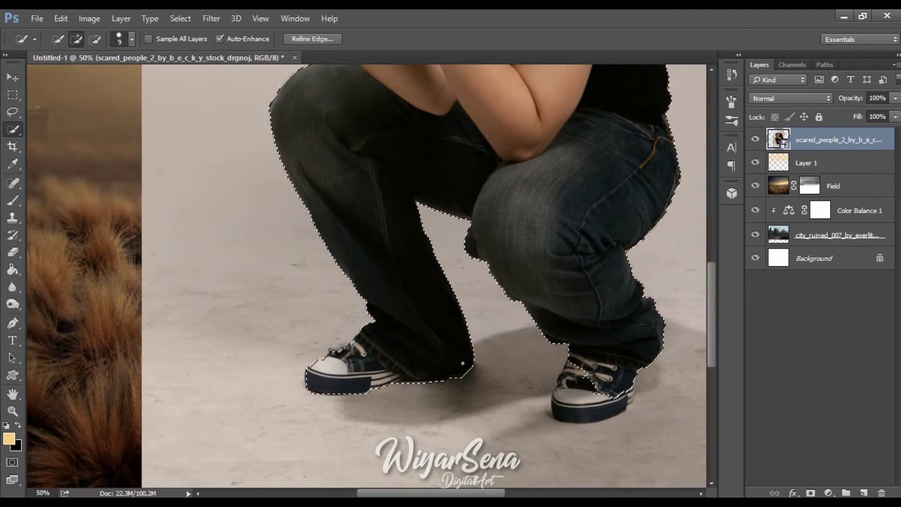
{"action": "left_click", "coordinate": [593, 373]}
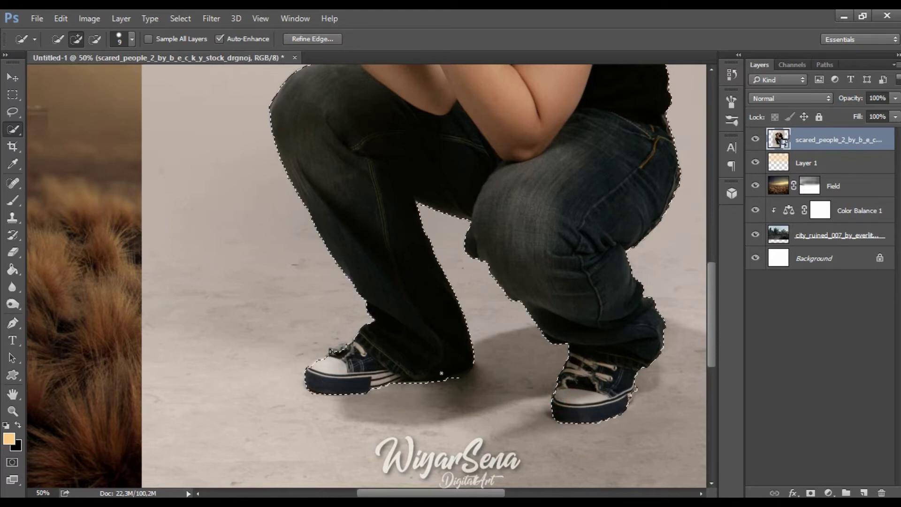
Contract the selection around the man slightly to trim the background fringe.
{"action": "left_click_drag", "start_coordinate": [412, 185], "coordinate": [348, 316]}
{"action": "left_click_drag", "start_coordinate": [357, 212], "coordinate": [357, 302]}
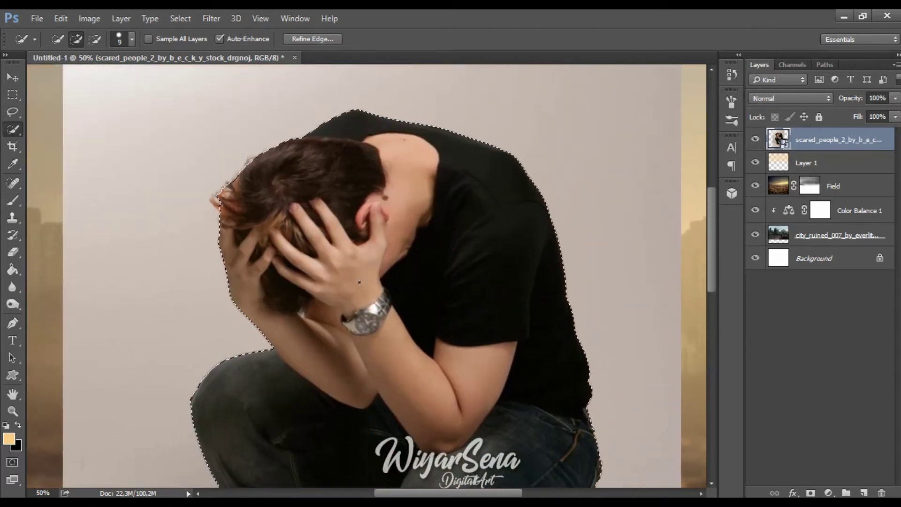
{"action": "left_click", "coordinate": [185, 18]}
{"action": "mouse_move", "coordinate": [247, 191]}
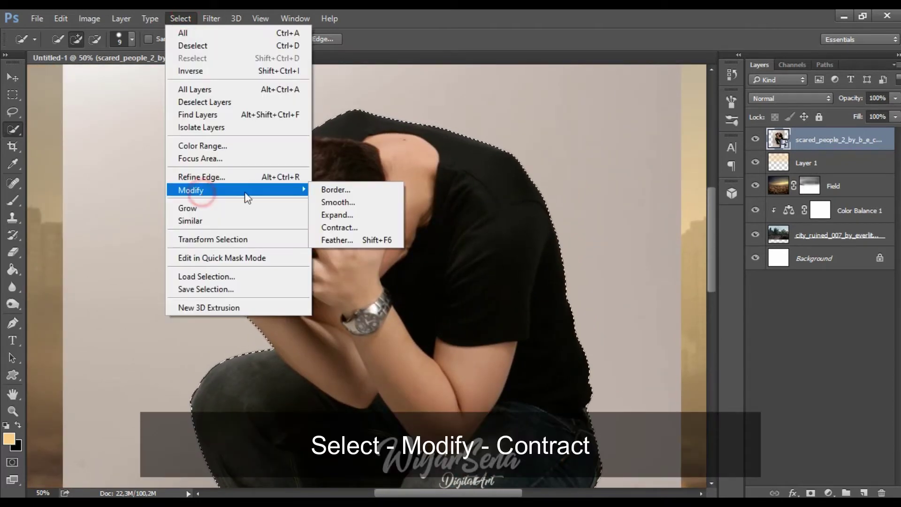
{"action": "left_click", "coordinate": [336, 227]}
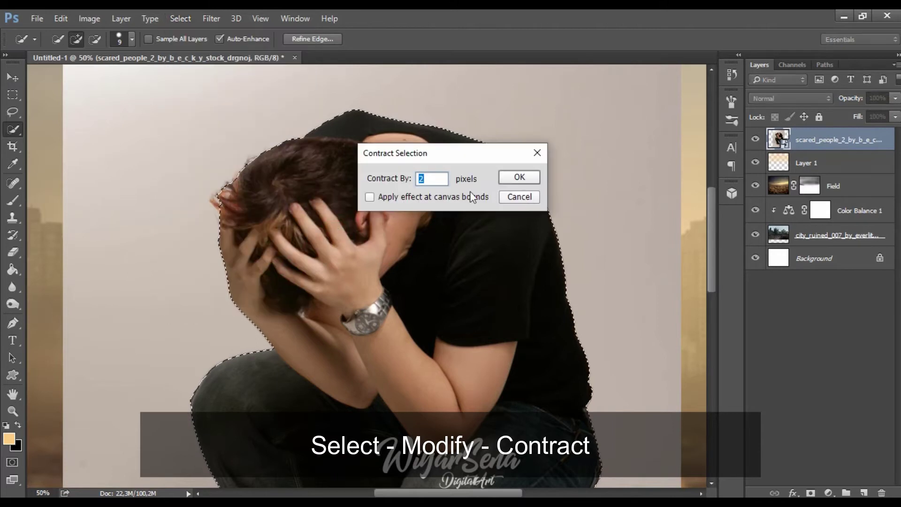
{"action": "scroll", "coordinate": [448, 182], "scroll_direction": "up", "scroll_amount": 1}
{"action": "left_click", "coordinate": [526, 179]}
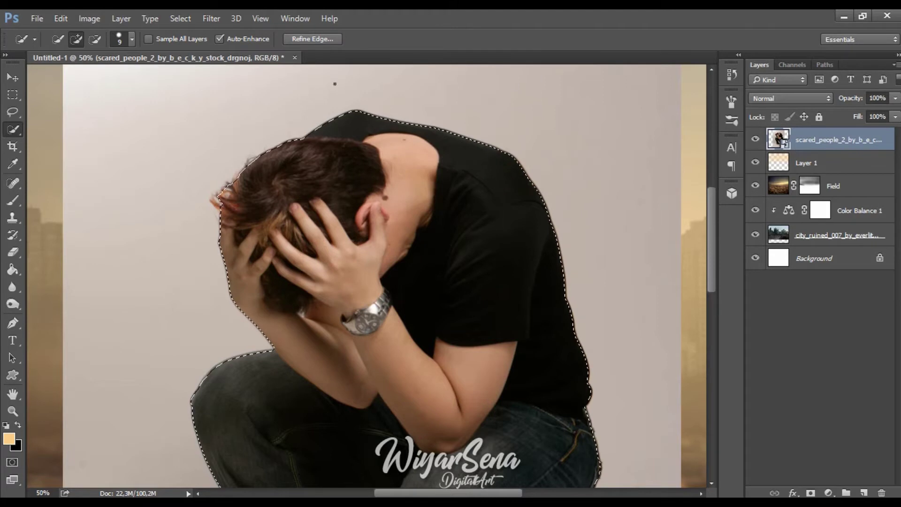
Refine the selection edge by brushing the man's hair with the 35 px Refine Radius tool and slightly raising the edge contrast.
{"action": "left_click", "coordinate": [296, 39]}
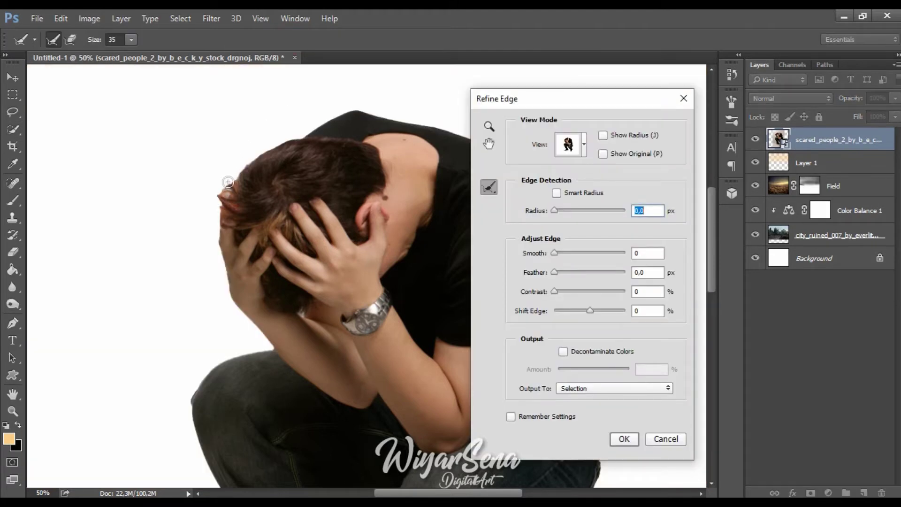
{"action": "mouse_move", "coordinate": [228, 181]}
{"action": "left_mouse_down"}
{"action": "mouse_move", "coordinate": [210, 213]}
{"action": "mouse_move", "coordinate": [220, 186]}
{"action": "mouse_move", "coordinate": [223, 201]}
{"action": "mouse_move", "coordinate": [214, 202]}
{"action": "mouse_move", "coordinate": [220, 189]}
{"action": "mouse_move", "coordinate": [282, 228]}
{"action": "left_mouse_up"}
{"action": "key", "text": "ctrl+plus"}
{"action": "mouse_move", "coordinate": [257, 164]}
{"action": "left_mouse_down"}
{"action": "mouse_move", "coordinate": [277, 137]}
{"action": "mouse_move", "coordinate": [348, 106]}
{"action": "left_mouse_up"}
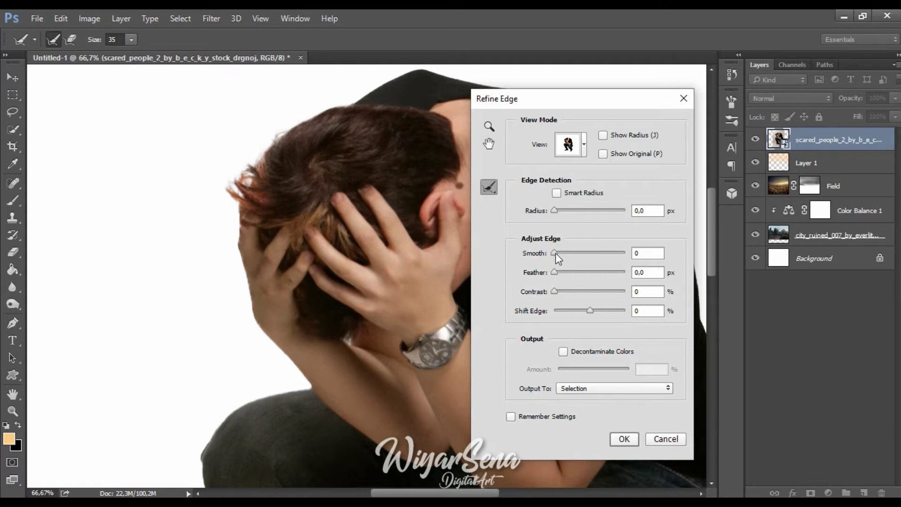
{"action": "left_click_drag", "start_coordinate": [558, 292], "coordinate": [562, 290]}
{"action": "left_click", "coordinate": [629, 439]}
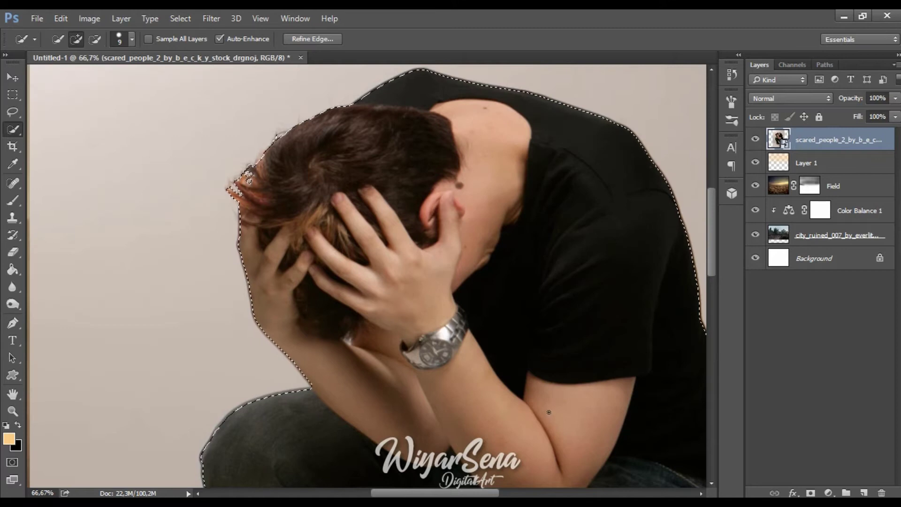
Mask the man's layer with the refined selection to hide the studio background.
{"action": "left_click", "coordinate": [811, 493]}
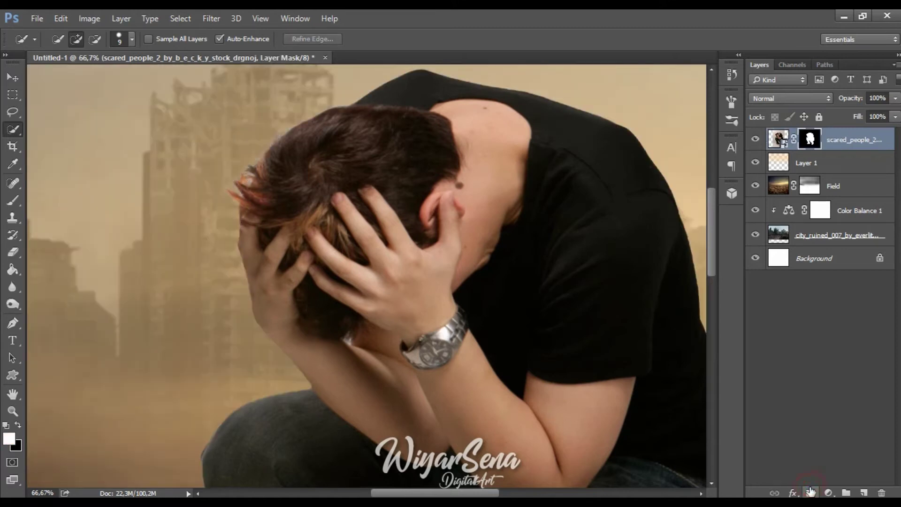
{"action": "key", "text": "ctrl+minus"}
{"action": "key", "text": "ctrl+minus"}
{"action": "key", "text": "ctrl+minus"}
{"action": "key", "text": "ctrl+minus"}
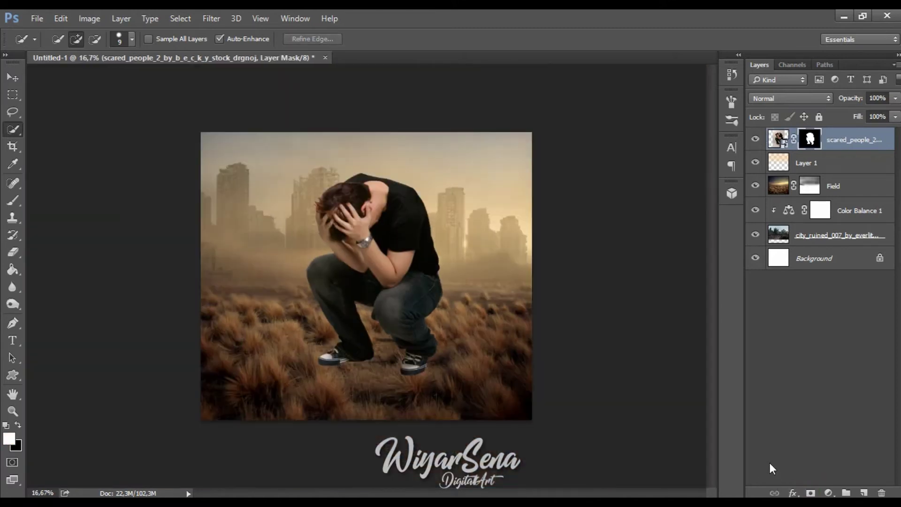
{"action": "key", "text": "ctrl+0"}
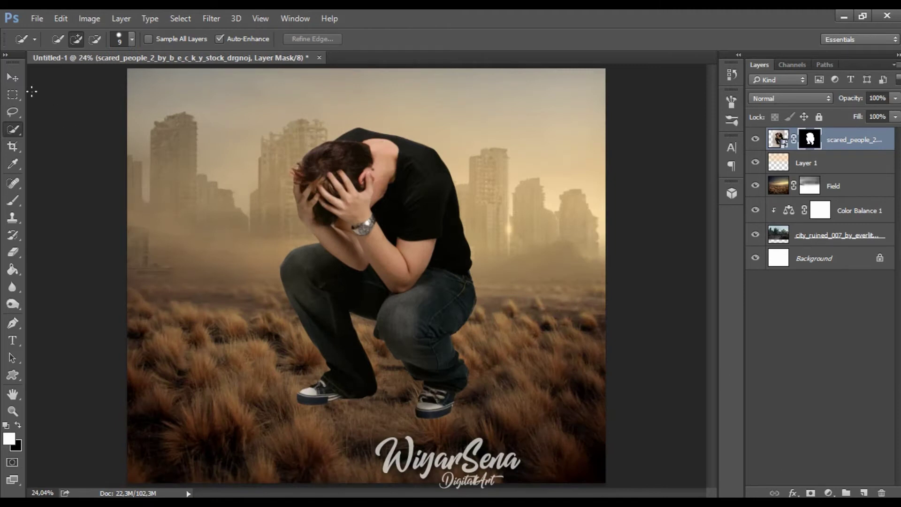
Scale the crouching man to 53.54% and position him in the middle of the grass field.
{"action": "left_click", "coordinate": [13, 77]}
{"action": "left_click_drag", "start_coordinate": [510, 489], "coordinate": [402, 396]}
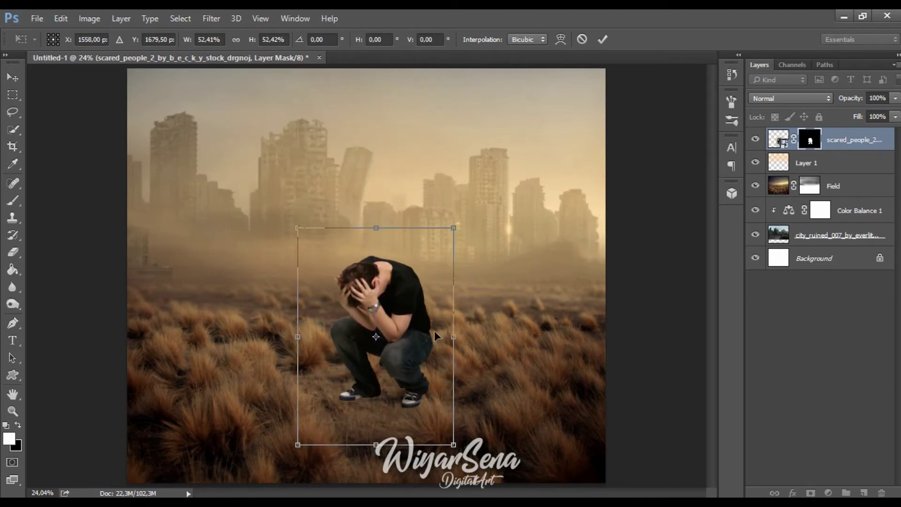
{"action": "key", "text": "ctrl+minus"}
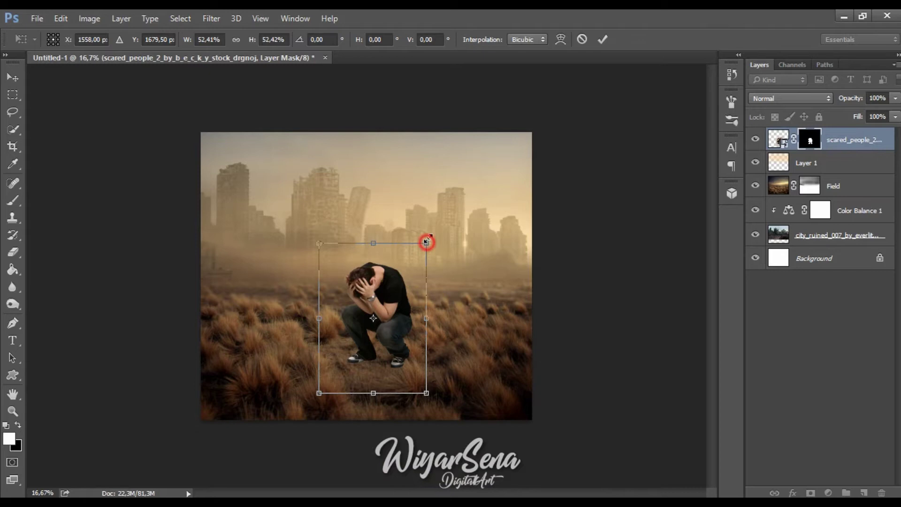
{"action": "left_click_drag", "start_coordinate": [427, 242], "coordinate": [410, 269]}
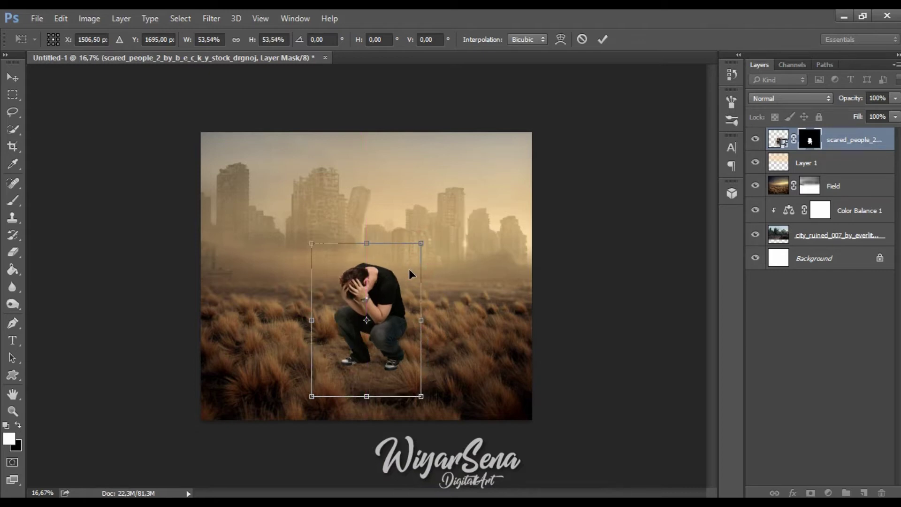
{"action": "key", "text": "Right"}
{"action": "key", "text": "Down"}
{"action": "left_click", "coordinate": [601, 41]}
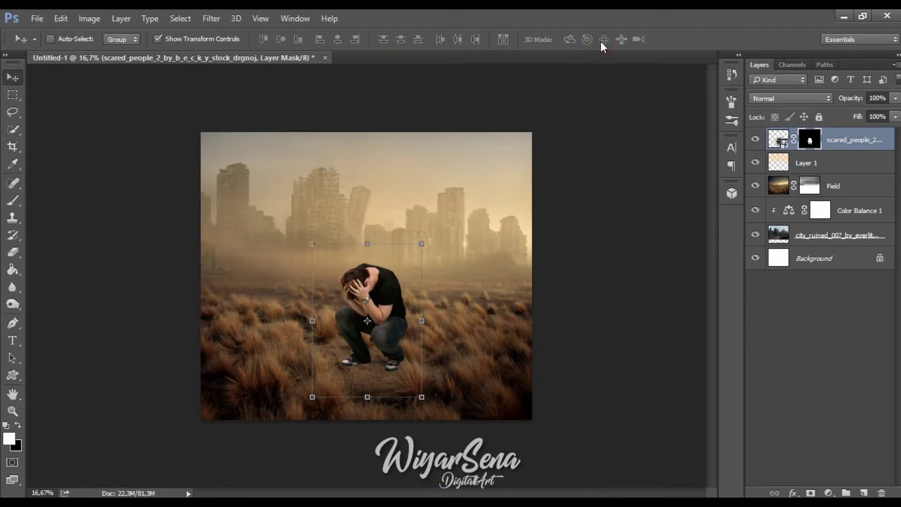
Rasterize the man's smart object layer while keeping its layer mask.
{"action": "key", "text": "ctrl+plus"}
{"action": "key", "text": "ctrl+plus"}
{"action": "key", "text": "ctrl+minus"}
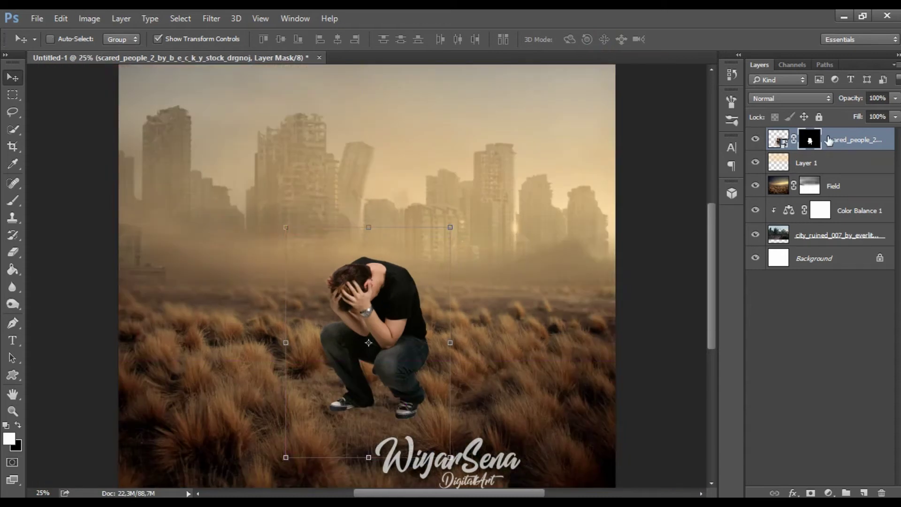
{"action": "right_click", "coordinate": [837, 136]}
{"action": "left_click", "coordinate": [617, 239]}
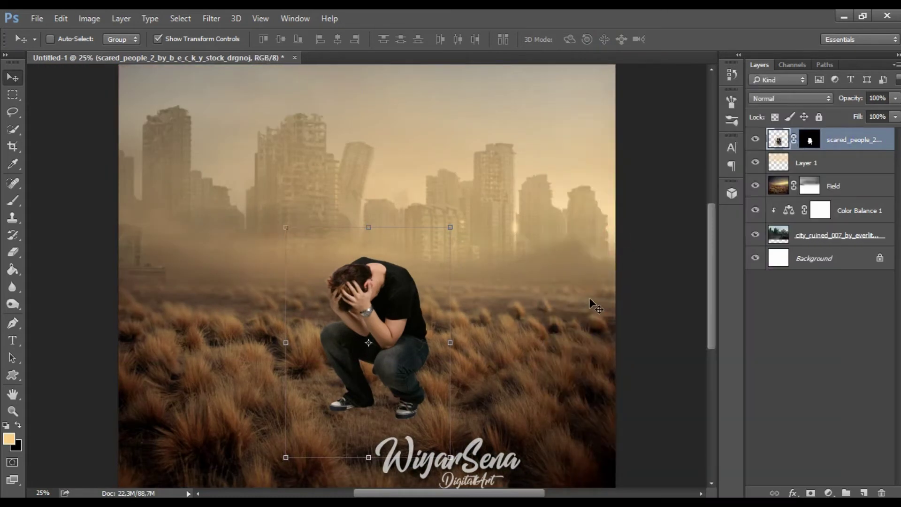
Create a new layer above the man and clip it to his layer.
{"action": "key", "text": "ctrl+plus"}
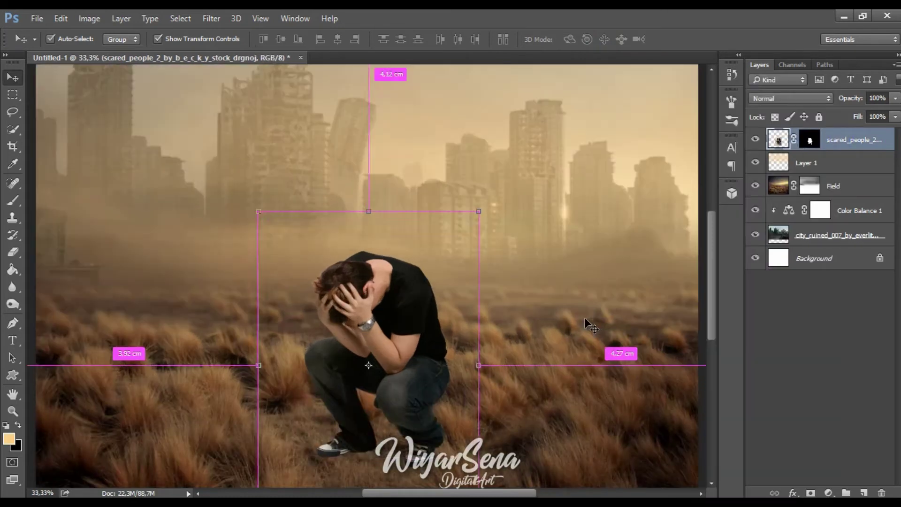
{"action": "left_click", "coordinate": [861, 492]}
{"action": "right_click", "coordinate": [860, 139]}
{"action": "left_click", "coordinate": [678, 265]}
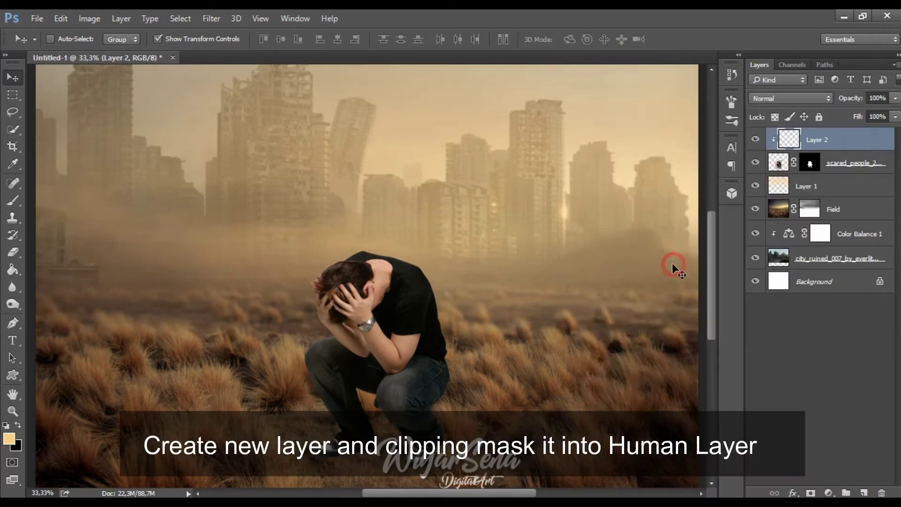
Paint a light orange tint over the man on Layer 2 with a 1200 px brush at 15% opacity.
{"action": "key", "text": "ctrl+minus"}
{"action": "key", "text": "b"}
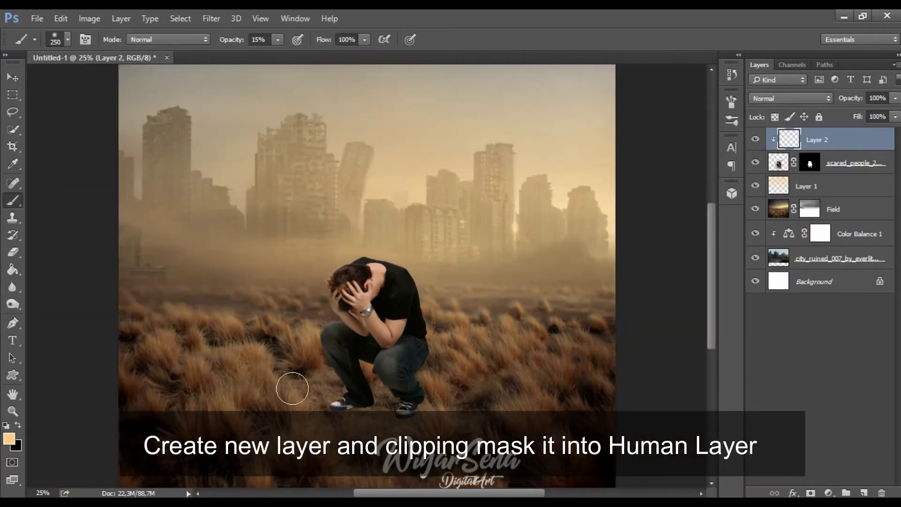
{"action": "key", "text": "bracketright"}
{"action": "key", "text": "bracketright"}
{"action": "key", "text": "bracketright"}
{"action": "key", "text": "bracketright"}
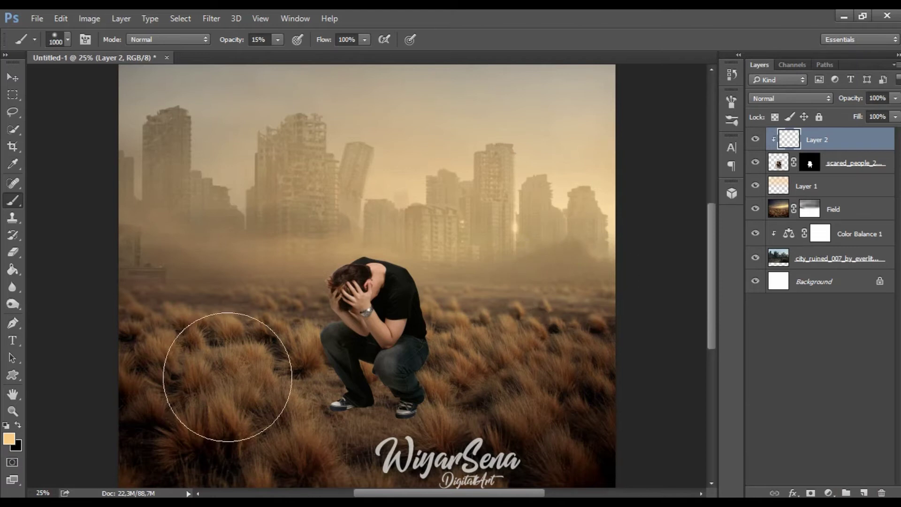
{"action": "left_click", "coordinate": [9, 439]}
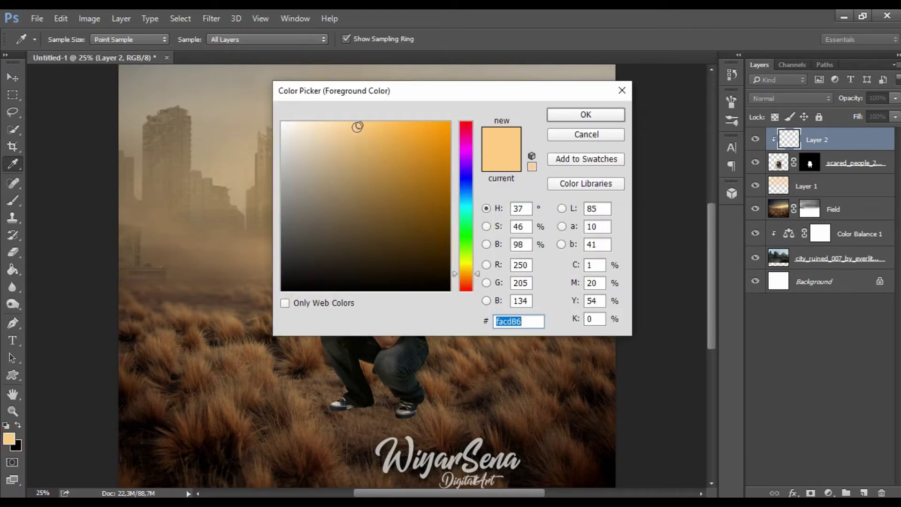
{"action": "left_click_drag", "start_coordinate": [357, 126], "coordinate": [353, 130]}
{"action": "left_click", "coordinate": [616, 114]}
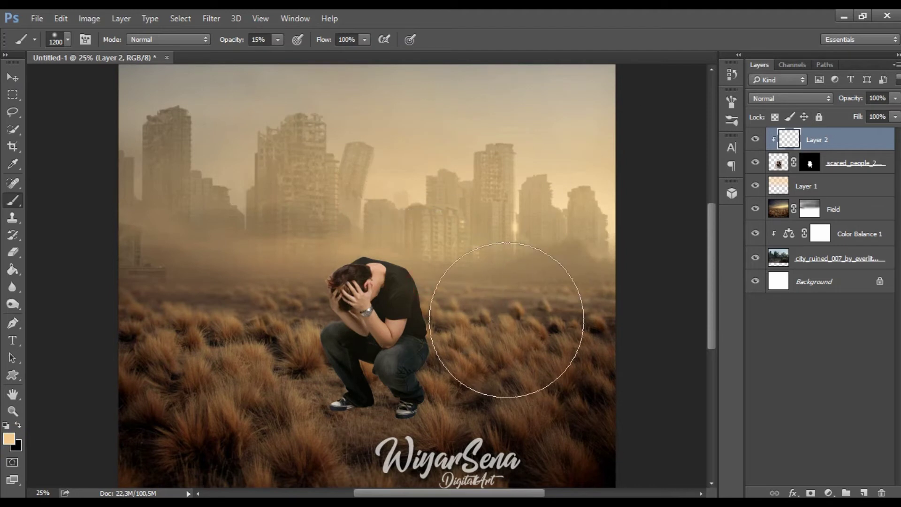
Try Hard Light and Soft Light as the blend mode of Layer 2.
{"action": "left_click", "coordinate": [815, 99]}
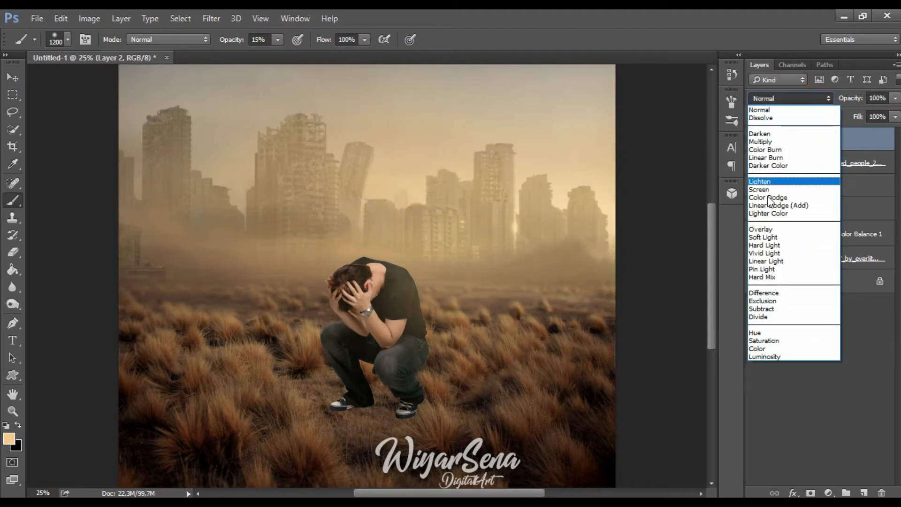
{"action": "left_click", "coordinate": [769, 245]}
{"action": "key", "text": "Up"}
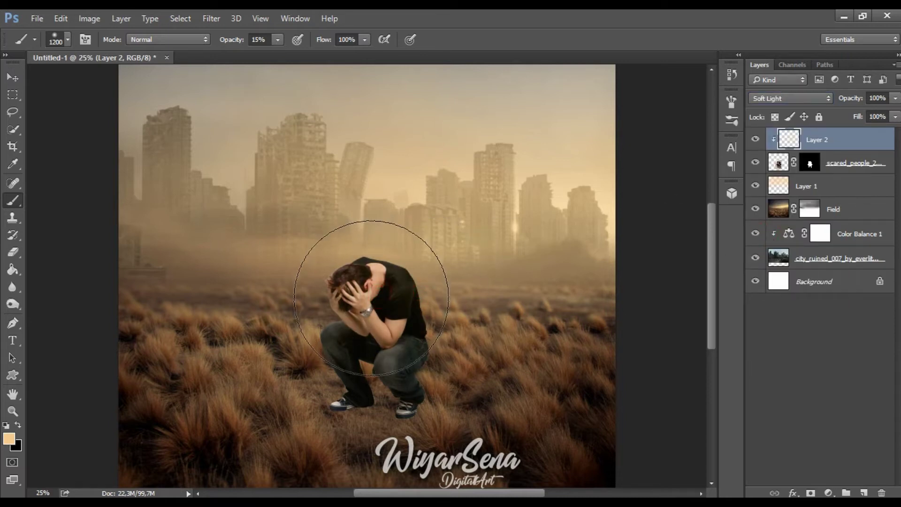
Set the blend mode of Layer 2 to Color and brush more of the orange tint across the man's jeans.
{"action": "left_click", "coordinate": [760, 99]}
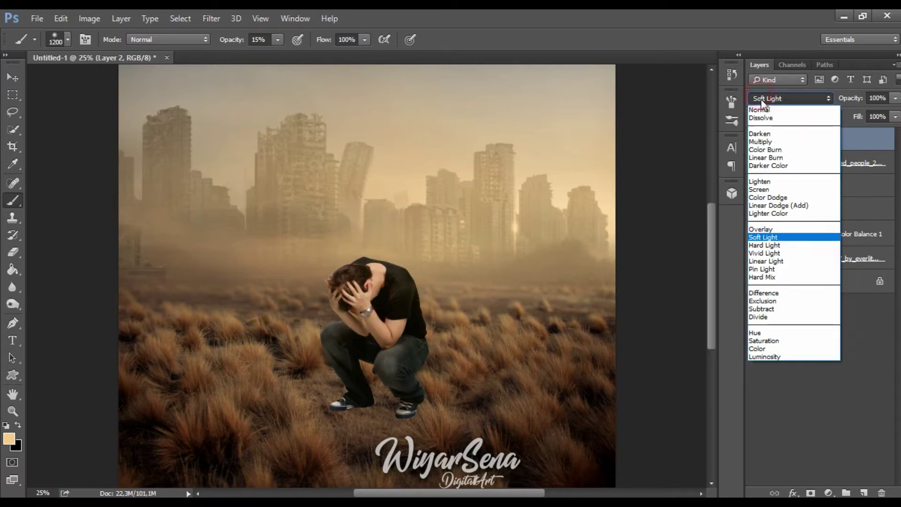
{"action": "left_click", "coordinate": [762, 245]}
{"action": "key", "text": "Down"}
{"action": "key", "text": "Down"}
{"action": "key", "text": "Down"}
{"action": "key", "text": "Down"}
{"action": "key", "text": "Down"}
{"action": "key", "text": "Down"}
{"action": "key", "text": "Down"}
{"action": "key", "text": "Down"}
{"action": "key", "text": "Down"}
{"action": "key", "text": "Down"}
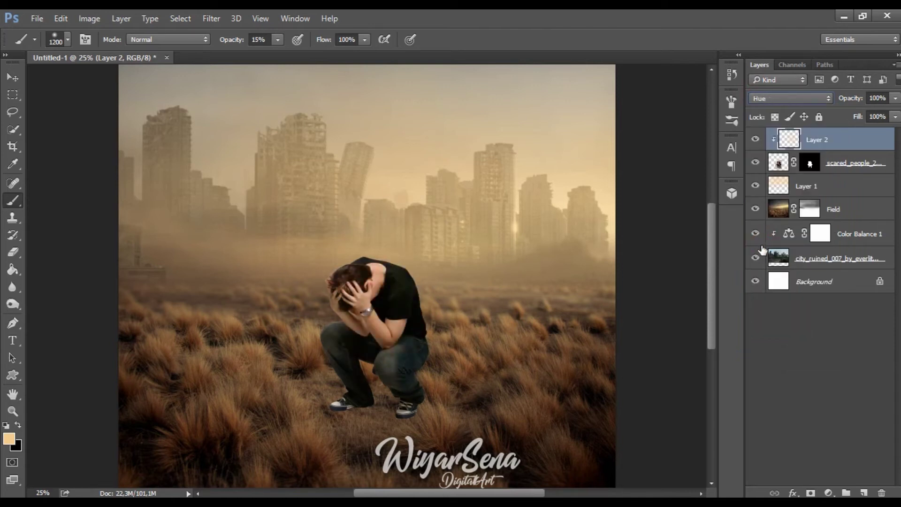
{"action": "key", "text": "Down"}
{"action": "mouse_move", "coordinate": [413, 358]}
{"action": "left_mouse_down"}
{"action": "mouse_move", "coordinate": [353, 374]}
{"action": "mouse_move", "coordinate": [352, 354]}
{"action": "left_mouse_up"}
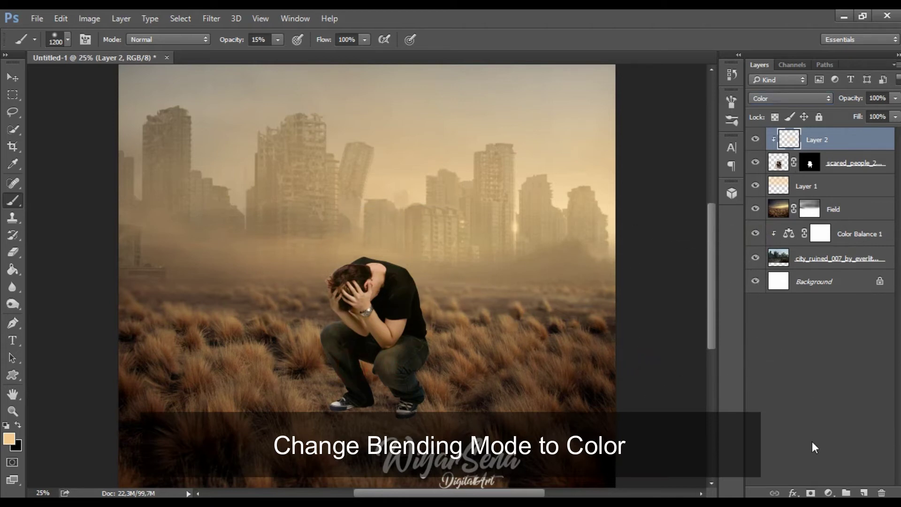
Add a Brightness/Contrast adjustment clipped to the man's layer and set its brightness to -30.
{"action": "left_click", "coordinate": [825, 492]}
{"action": "left_click", "coordinate": [819, 248]}
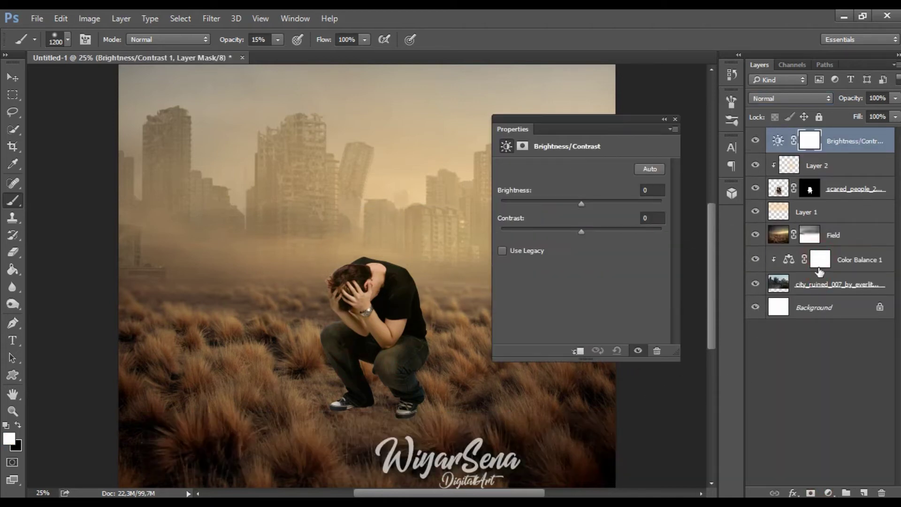
{"action": "left_click", "coordinate": [580, 351]}
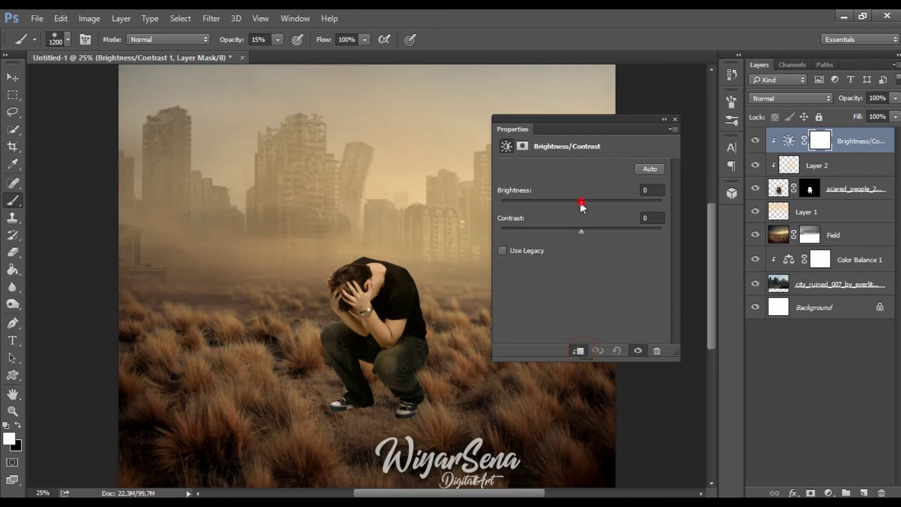
{"action": "left_click_drag", "start_coordinate": [580, 203], "coordinate": [570, 204]}
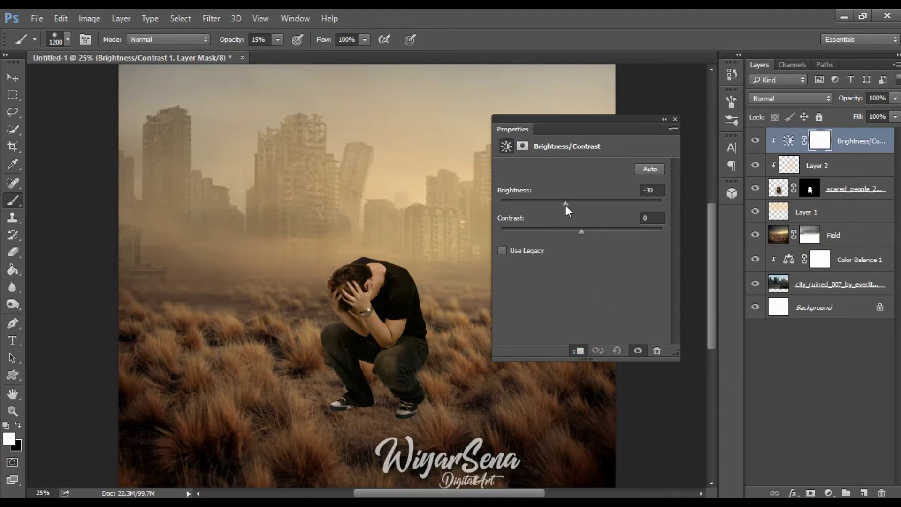
Add a second Brightness/Contrast adjustment clipped to the man's layer and raise its contrast slightly.
{"action": "left_click", "coordinate": [828, 491]}
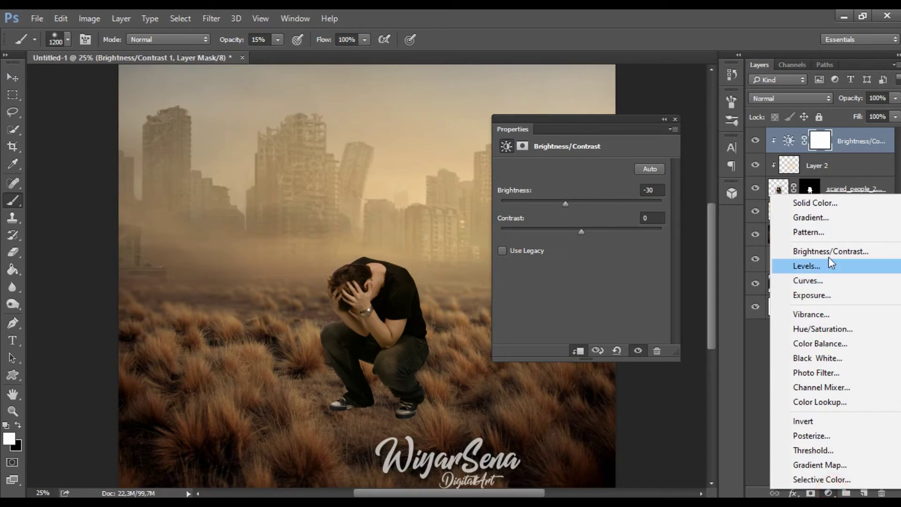
{"action": "left_click", "coordinate": [779, 244]}
{"action": "left_click", "coordinate": [578, 352]}
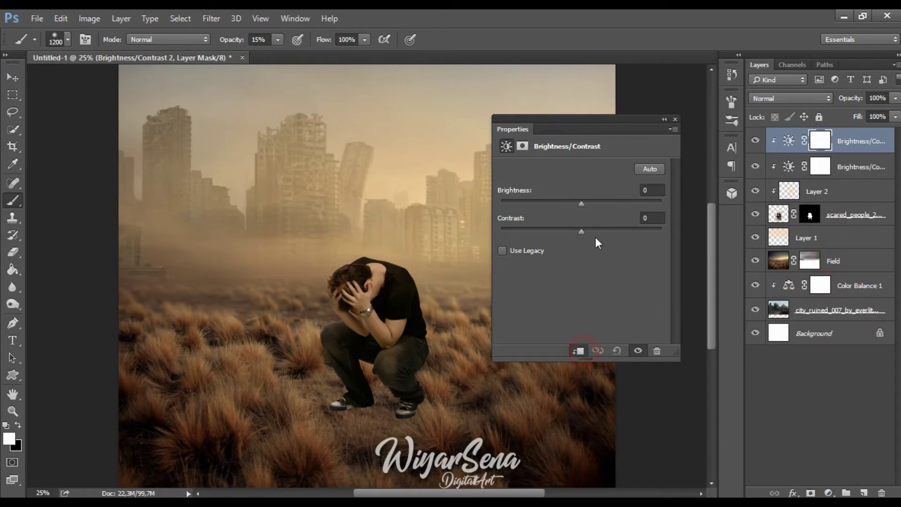
{"action": "mouse_move", "coordinate": [582, 232]}
{"action": "left_mouse_down"}
{"action": "mouse_move", "coordinate": [610, 233]}
{"action": "mouse_move", "coordinate": [596, 234]}
{"action": "left_mouse_up"}
{"action": "left_click", "coordinate": [675, 119]}
On the man's layer mask, fade the sole of the front-left shoe into the grass with a 25 px black brush at 40% opacity.
{"action": "left_click", "coordinate": [853, 217]}
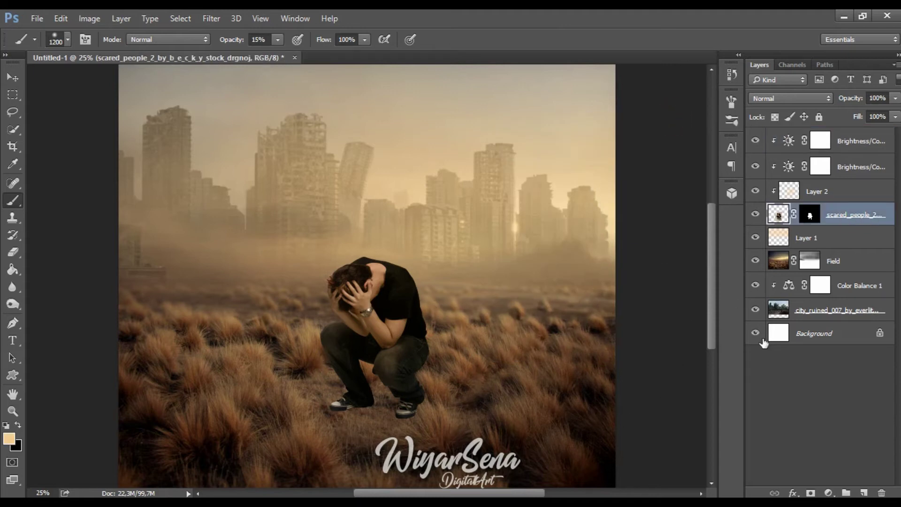
{"action": "left_click", "coordinate": [810, 218]}
{"action": "key", "text": "ctrl+plus"}
{"action": "key", "text": "ctrl+plus"}
{"action": "key", "text": "ctrl+plus"}
{"action": "key", "text": "ctrl+plus"}
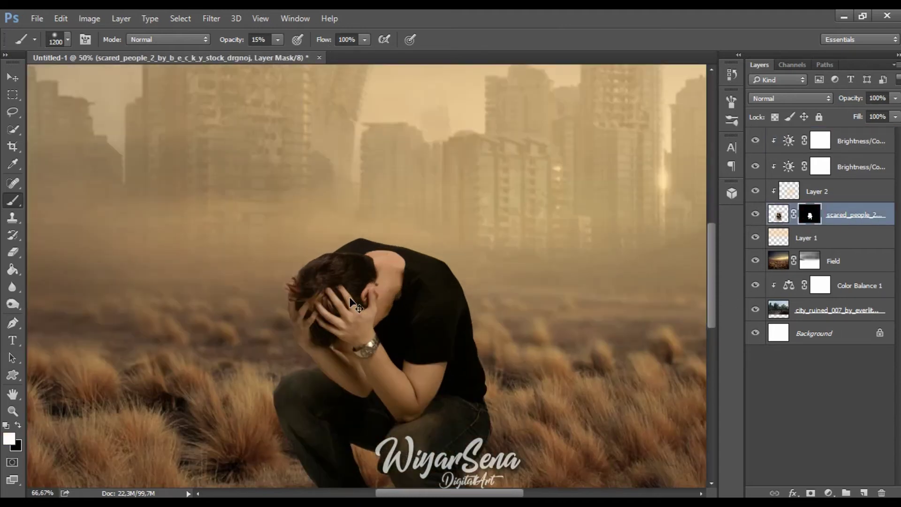
{"action": "left_click_drag", "start_coordinate": [369, 411], "coordinate": [387, 136]}
{"action": "mouse_move", "coordinate": [379, 399]}
{"action": "left_mouse_down"}
{"action": "mouse_move", "coordinate": [400, 209]}
{"action": "mouse_move", "coordinate": [368, 191]}
{"action": "mouse_move", "coordinate": [385, 182]}
{"action": "left_mouse_up"}
{"action": "key", "text": "bracketleft"}
{"action": "key", "text": "bracketleft"}
{"action": "key", "text": "bracketleft"}
{"action": "key", "text": "bracketleft"}
{"action": "key", "text": "bracketleft"}
{"action": "key", "text": "bracketleft"}
{"action": "key", "text": "bracketleft"}
{"action": "key", "text": "bracketleft"}
{"action": "key", "text": "bracketleft"}
{"action": "key", "text": "bracketleft"}
{"action": "key", "text": "bracketleft"}
{"action": "key", "text": "bracketleft"}
{"action": "key", "text": "bracketleft"}
{"action": "key", "text": "bracketleft"}
{"action": "key", "text": "bracketleft"}
{"action": "key", "text": "bracketleft"}
{"action": "key", "text": "bracketleft"}
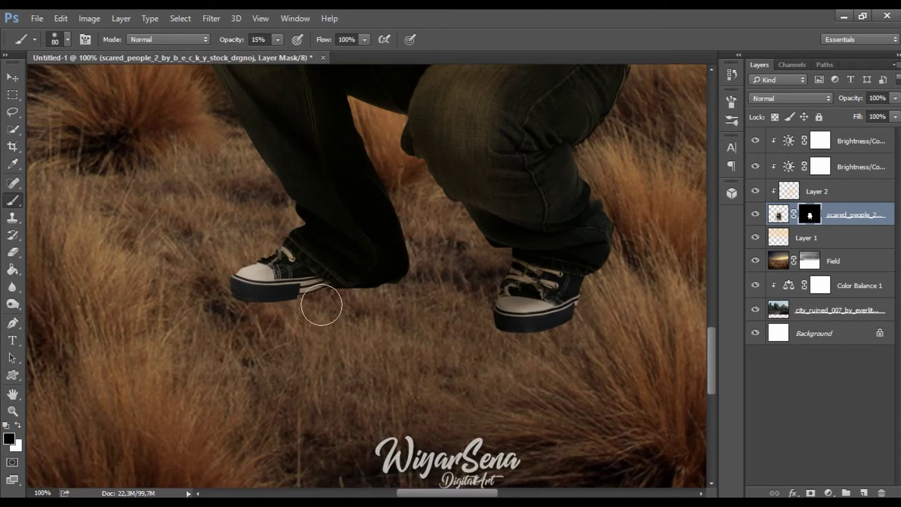
{"action": "key", "text": "ctrl+plus"}
{"action": "key", "text": "bracketleft"}
{"action": "key", "text": "bracketleft"}
{"action": "key", "text": "bracketleft"}
{"action": "left_click", "coordinate": [280, 39]}
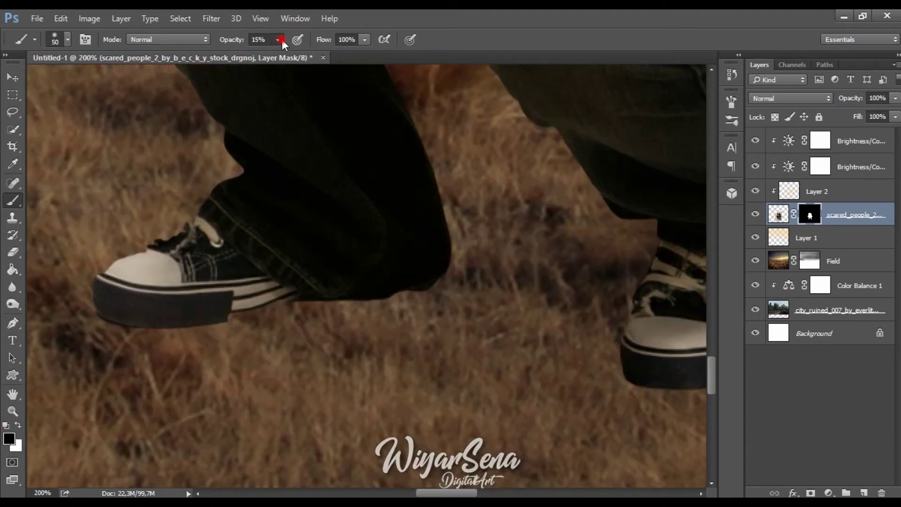
{"action": "left_click", "coordinate": [231, 333]}
{"action": "key", "text": "bracketleft"}
{"action": "key", "text": "bracketleft"}
{"action": "key", "text": "bracketleft"}
{"action": "key", "text": "bracketleft"}
{"action": "key", "text": "bracketleft"}
{"action": "mouse_move", "coordinate": [243, 319]}
{"action": "left_mouse_down"}
{"action": "mouse_move", "coordinate": [203, 326]}
{"action": "mouse_move", "coordinate": [227, 333]}
{"action": "mouse_move", "coordinate": [125, 332]}
{"action": "mouse_move", "coordinate": [93, 320]}
{"action": "left_mouse_up"}
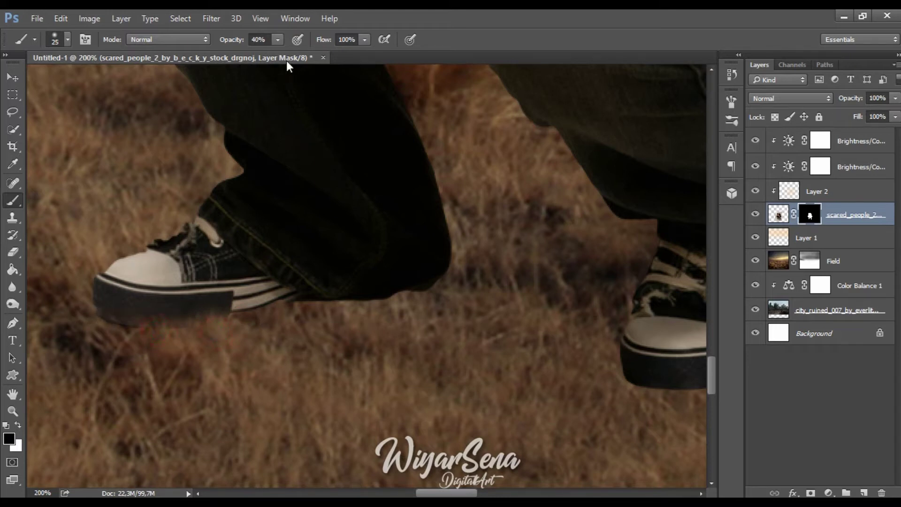
Raise the brush opacity to 79% and mask more of that shoe's sole and the trouser hem behind it.
{"action": "mouse_move", "coordinate": [224, 322]}
{"action": "left_mouse_down"}
{"action": "mouse_move", "coordinate": [189, 336]}
{"action": "mouse_move", "coordinate": [83, 326]}
{"action": "left_mouse_up"}
{"action": "left_click_drag", "start_coordinate": [224, 327], "coordinate": [307, 303]}
{"action": "mouse_move", "coordinate": [254, 320]}
{"action": "left_mouse_down"}
{"action": "mouse_move", "coordinate": [438, 291]}
{"action": "mouse_move", "coordinate": [413, 305]}
{"action": "mouse_move", "coordinate": [458, 278]}
{"action": "mouse_move", "coordinate": [372, 306]}
{"action": "mouse_move", "coordinate": [244, 319]}
{"action": "left_mouse_up"}
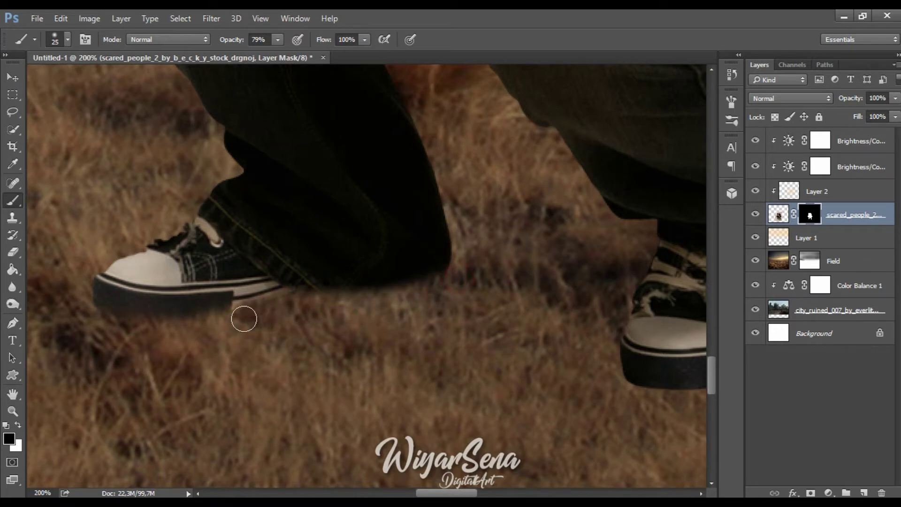
Fade the sole of the man's other shoe into the grass on the layer mask with the 25 px brush at 79% opacity.
{"action": "left_click_drag", "start_coordinate": [511, 360], "coordinate": [296, 339]}
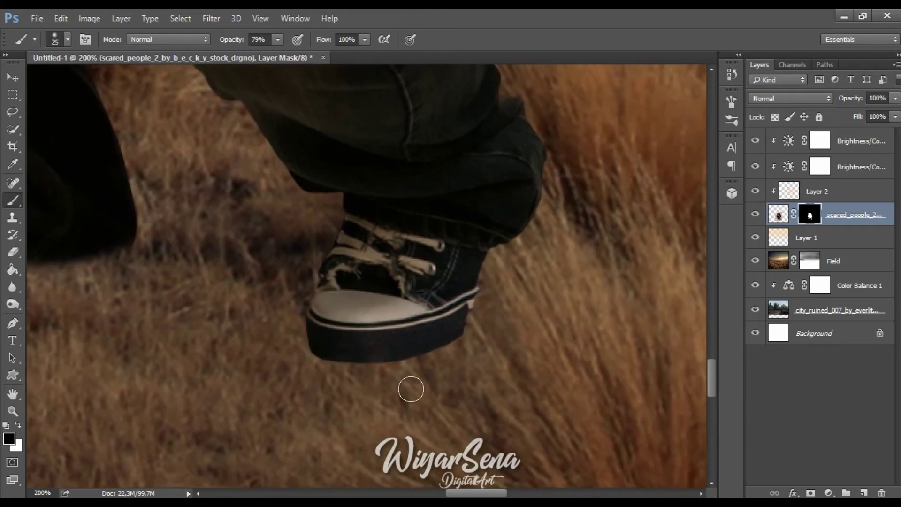
{"action": "left_click_drag", "start_coordinate": [471, 339], "coordinate": [396, 374]}
{"action": "mouse_move", "coordinate": [450, 359]}
{"action": "left_mouse_down"}
{"action": "mouse_move", "coordinate": [400, 370]}
{"action": "mouse_move", "coordinate": [470, 338]}
{"action": "left_mouse_up"}
{"action": "mouse_move", "coordinate": [386, 360]}
{"action": "left_mouse_down"}
{"action": "mouse_move", "coordinate": [294, 361]}
{"action": "mouse_move", "coordinate": [453, 354]}
{"action": "mouse_move", "coordinate": [507, 324]}
{"action": "left_mouse_up"}
Mask the outer edge of the trouser cuff above the right-hand shoe into the tall grass, using a brush of about 50 px.
{"action": "key", "text": "bracketright"}
{"action": "key", "text": "bracketright"}
{"action": "key", "text": "bracketright"}
{"action": "key", "text": "bracketright"}
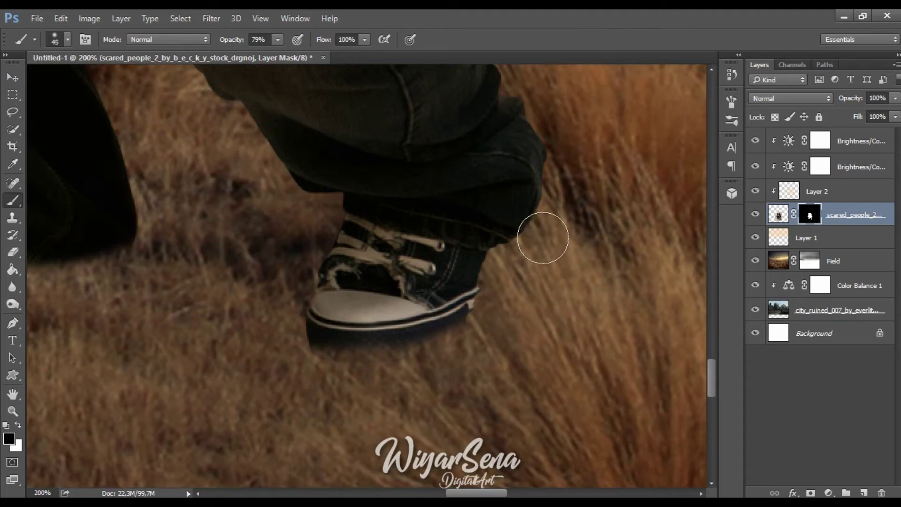
{"action": "mouse_move", "coordinate": [543, 236]}
{"action": "left_mouse_down"}
{"action": "mouse_move", "coordinate": [551, 190]}
{"action": "mouse_move", "coordinate": [541, 201]}
{"action": "mouse_move", "coordinate": [547, 229]}
{"action": "mouse_move", "coordinate": [535, 272]}
{"action": "mouse_move", "coordinate": [540, 256]}
{"action": "left_mouse_up"}
{"action": "key", "text": "bracketleft"}
{"action": "key", "text": "bracketleft"}
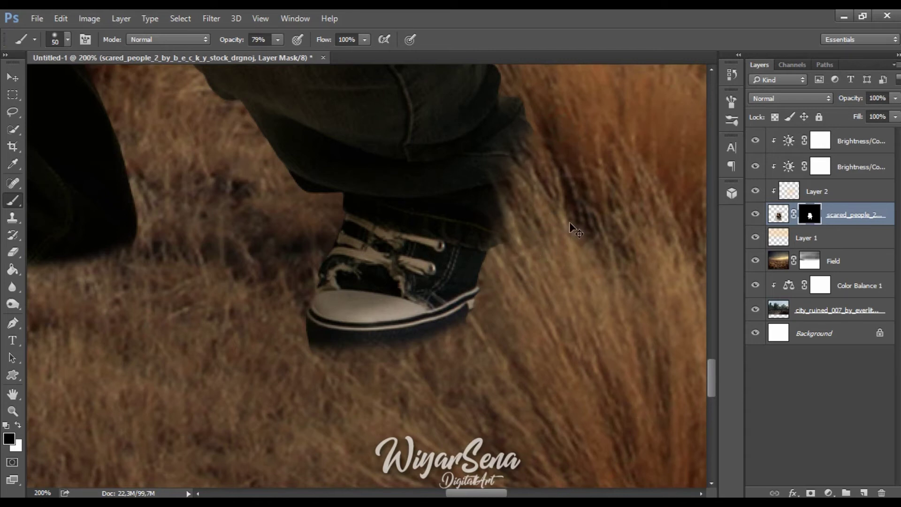
{"action": "key", "text": "ctrl+0"}
{"action": "key", "text": "ctrl+plus"}
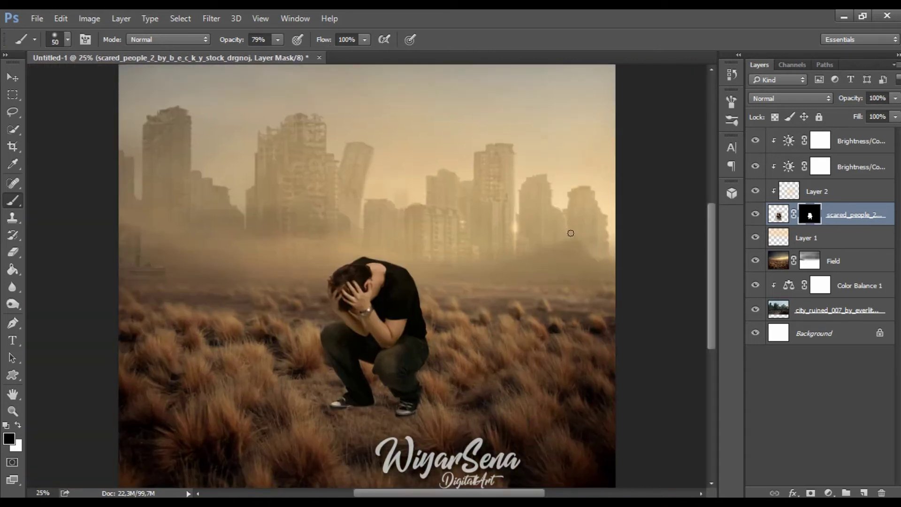
Apply Shadows/Highlights to the man's image with shadows at amount 34%, tone 45% and radius 62 px, and highlights amount 26%.
{"action": "left_click", "coordinate": [836, 240]}
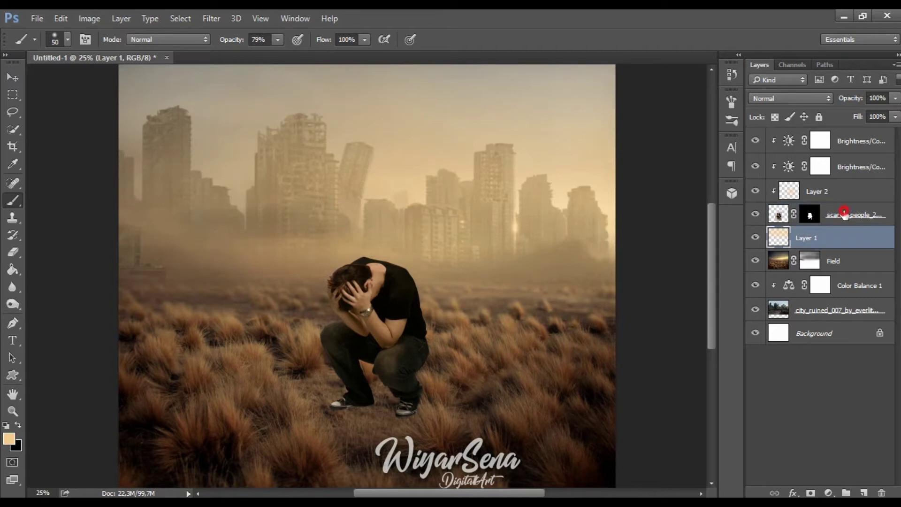
{"action": "left_click", "coordinate": [845, 214]}
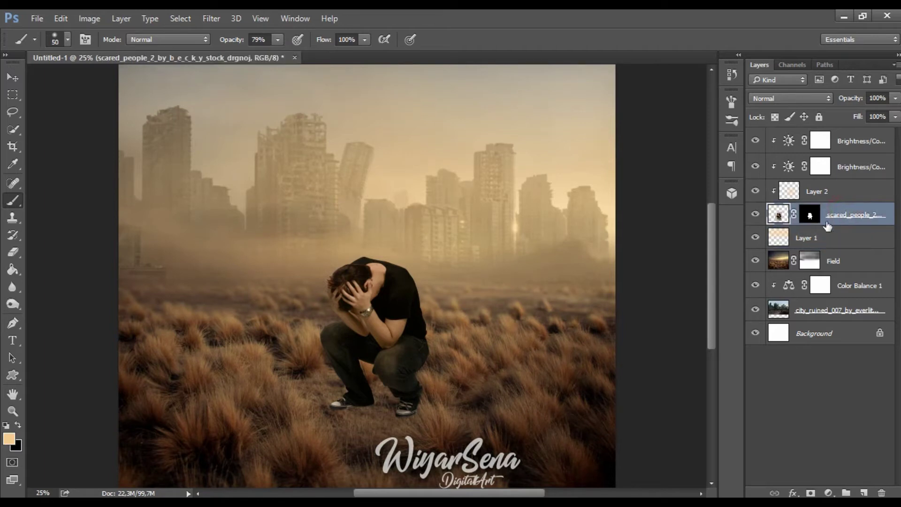
{"action": "left_click", "coordinate": [37, 19]}
{"action": "mouse_move", "coordinate": [61, 18]}
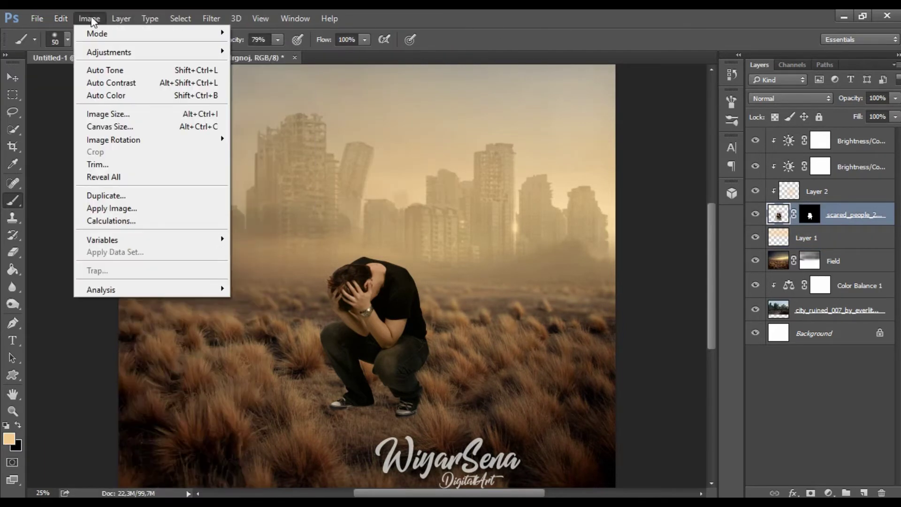
{"action": "mouse_move", "coordinate": [94, 52]}
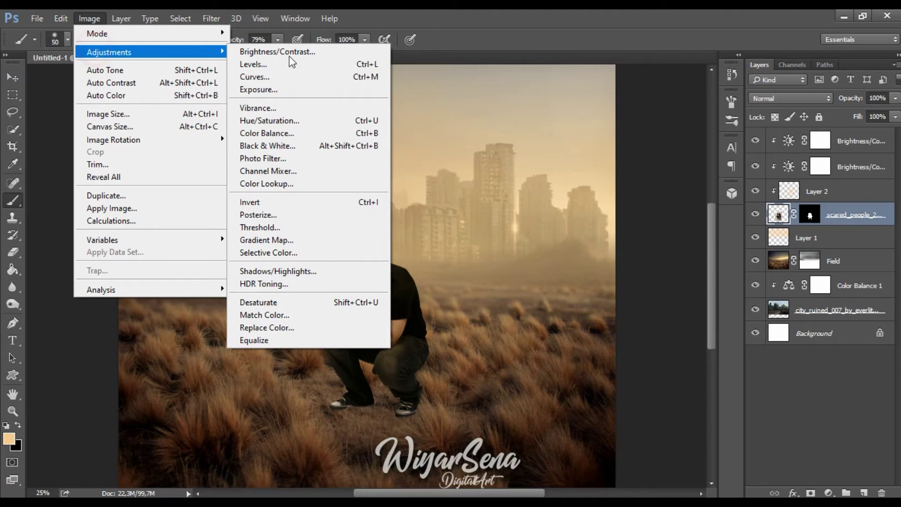
{"action": "left_click", "coordinate": [305, 272]}
{"action": "key", "text": "ctrl+plus"}
{"action": "left_click_drag", "start_coordinate": [316, 295], "coordinate": [254, 252]}
{"action": "left_click_drag", "start_coordinate": [555, 190], "coordinate": [575, 190]}
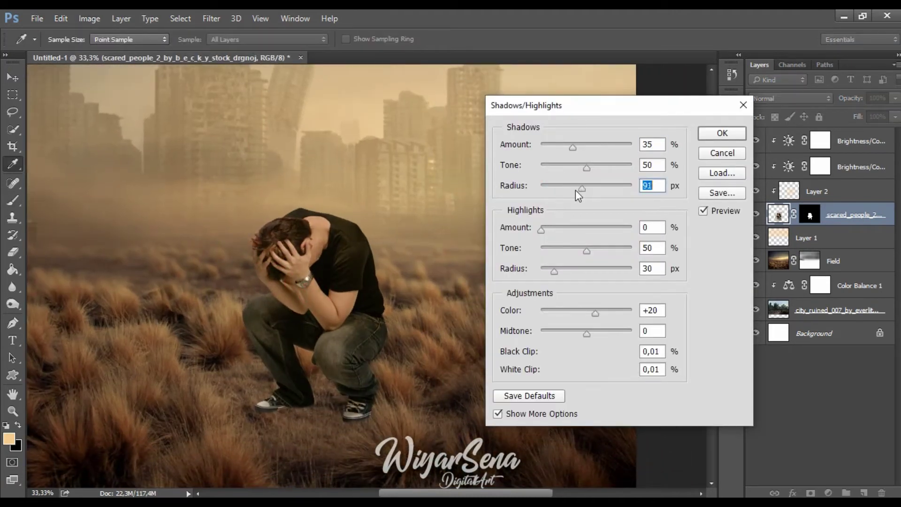
{"action": "left_click_drag", "start_coordinate": [573, 144], "coordinate": [582, 170]}
{"action": "left_click_drag", "start_coordinate": [547, 225], "coordinate": [578, 230]}
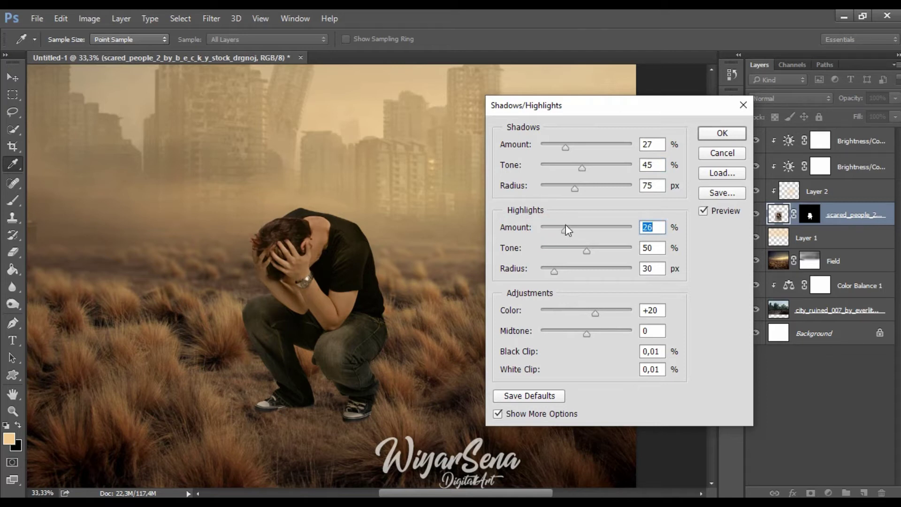
{"action": "mouse_move", "coordinate": [577, 190]}
{"action": "left_mouse_down"}
{"action": "mouse_move", "coordinate": [590, 193]}
{"action": "mouse_move", "coordinate": [560, 194]}
{"action": "left_mouse_up"}
{"action": "left_click_drag", "start_coordinate": [567, 149], "coordinate": [572, 146]}
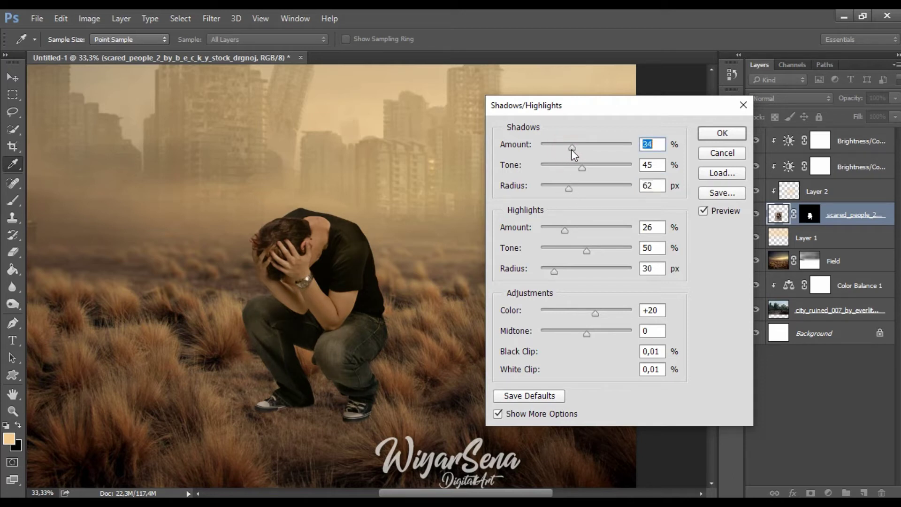
{"action": "left_click", "coordinate": [718, 134]}
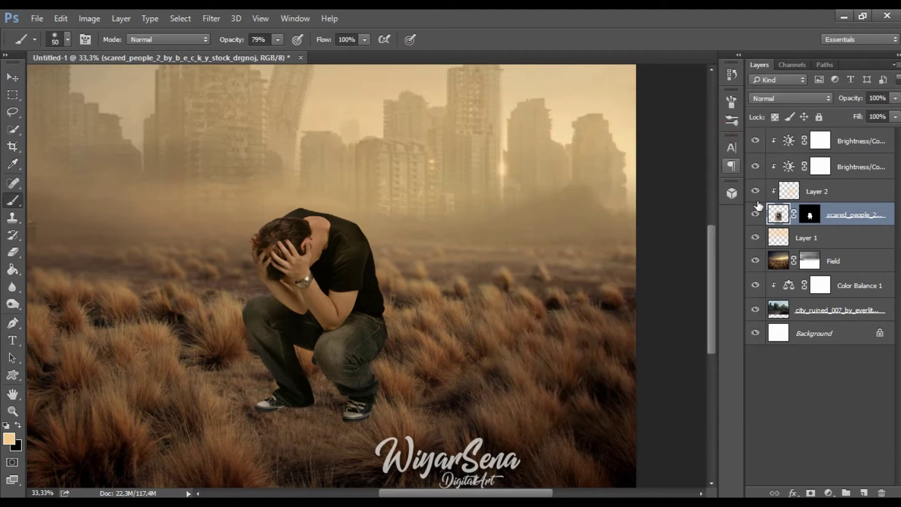
Apply the Camera Raw filter to the man's image with Clarity set to +45.
{"action": "left_click", "coordinate": [211, 18]}
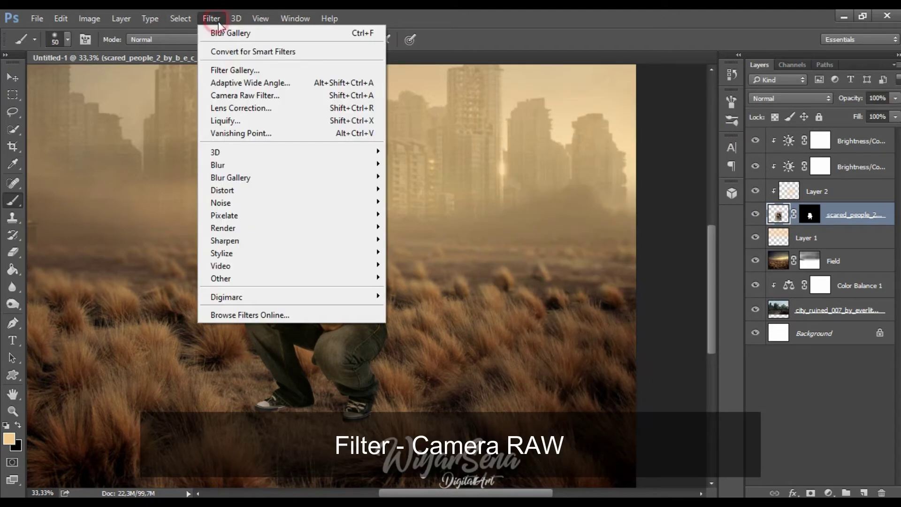
{"action": "left_click", "coordinate": [217, 94]}
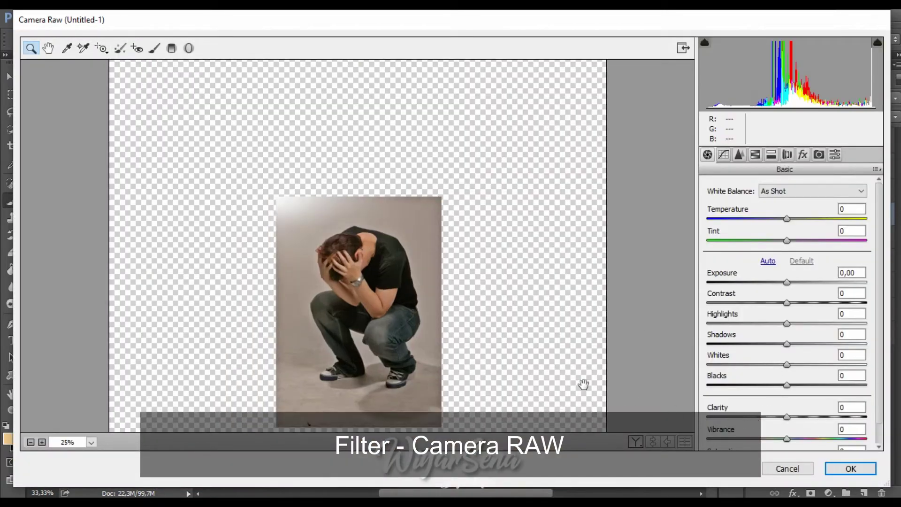
{"action": "scroll", "coordinate": [783, 429], "scroll_direction": "down", "scroll_amount": 1}
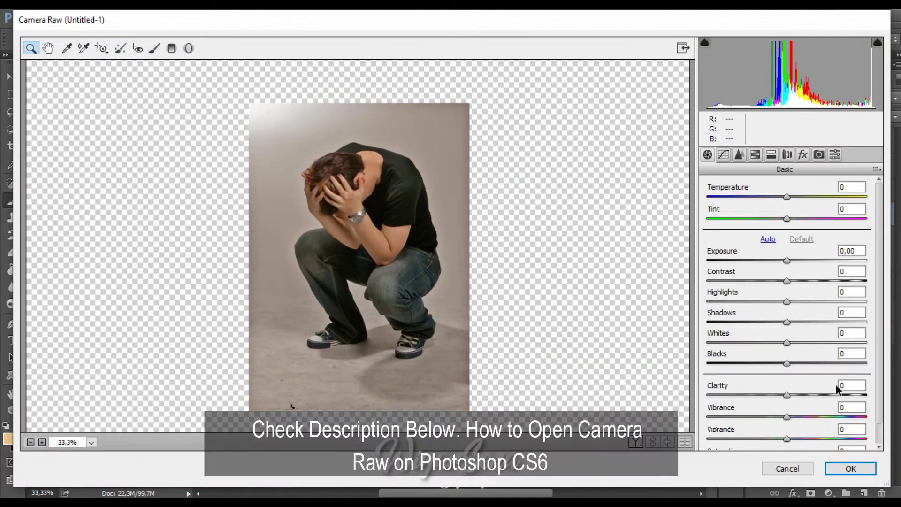
{"action": "left_click_drag", "start_coordinate": [787, 395], "coordinate": [829, 395]}
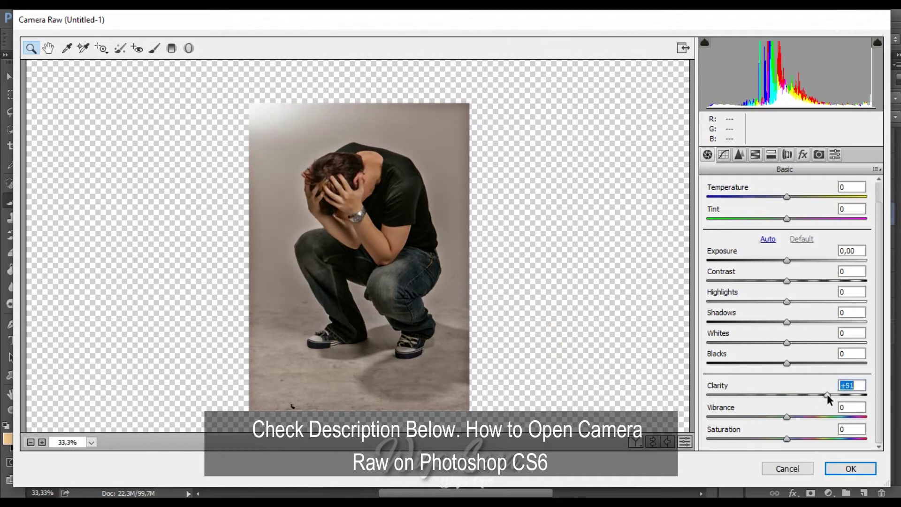
{"action": "left_click_drag", "start_coordinate": [827, 394], "coordinate": [822, 395]}
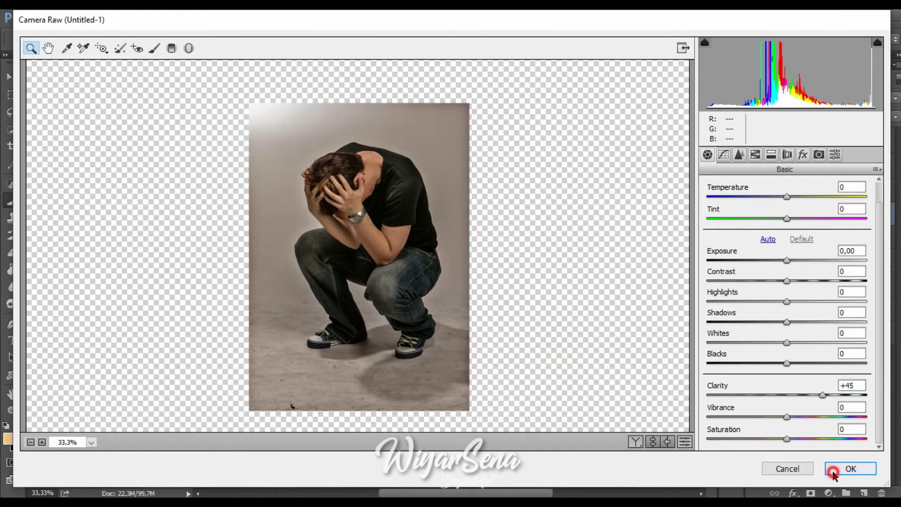
{"action": "left_click", "coordinate": [858, 469]}
{"action": "key", "text": "ctrl+0"}
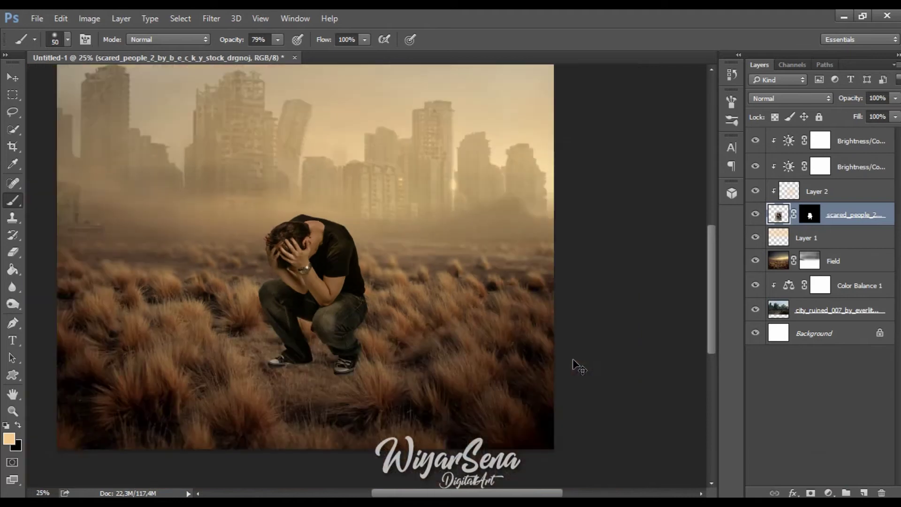
Add a new layer between Layer 1 and the man's layer and make black the foreground color.
{"action": "left_click", "coordinate": [840, 237]}
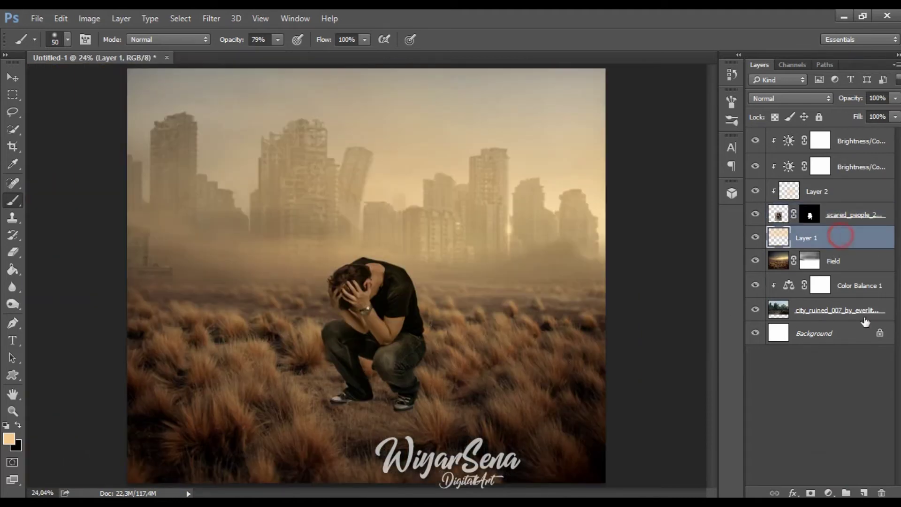
{"action": "left_click", "coordinate": [865, 493]}
{"action": "key", "text": "ctrl+plus"}
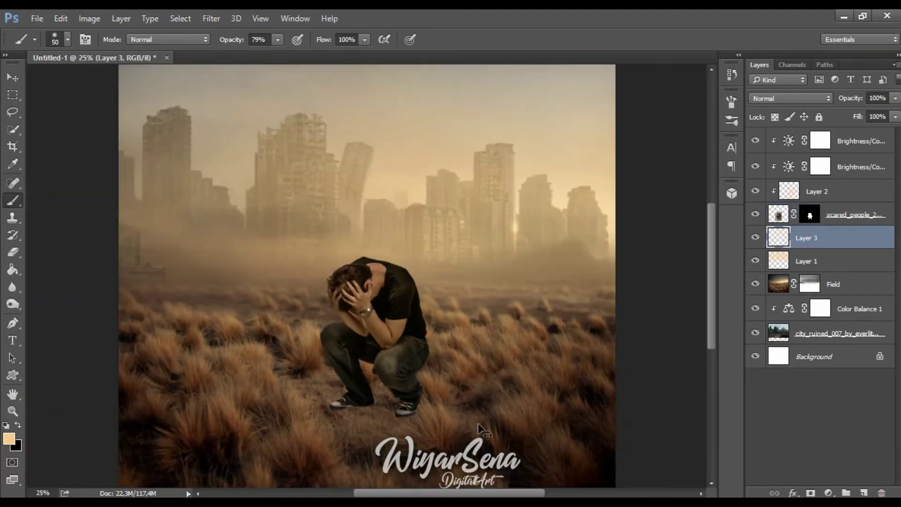
{"action": "key", "text": "ctrl+plus"}
{"action": "left_click_drag", "start_coordinate": [373, 389], "coordinate": [376, 332]}
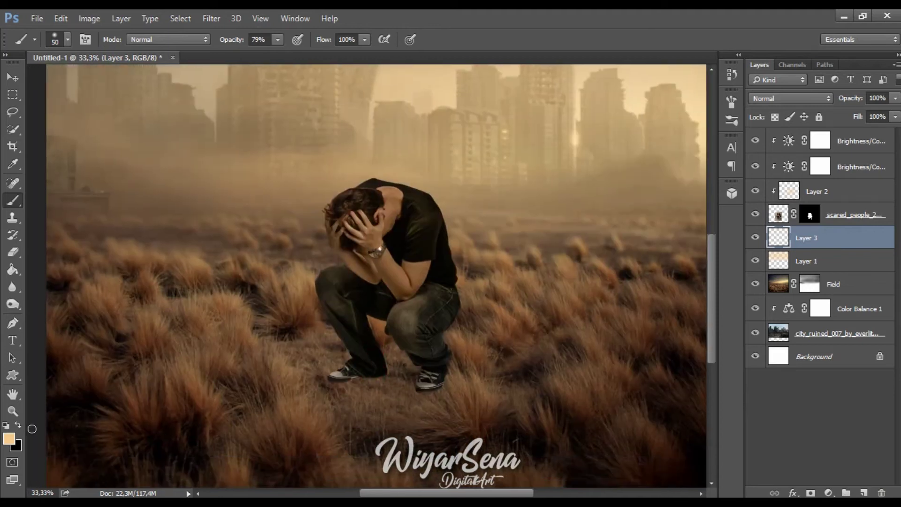
{"action": "left_click", "coordinate": [18, 425]}
Draw a Pen path for the shadow from the right-hand shoe down into the left foreground grass and back across both shoes.
{"action": "key", "text": "ctrl+plus"}
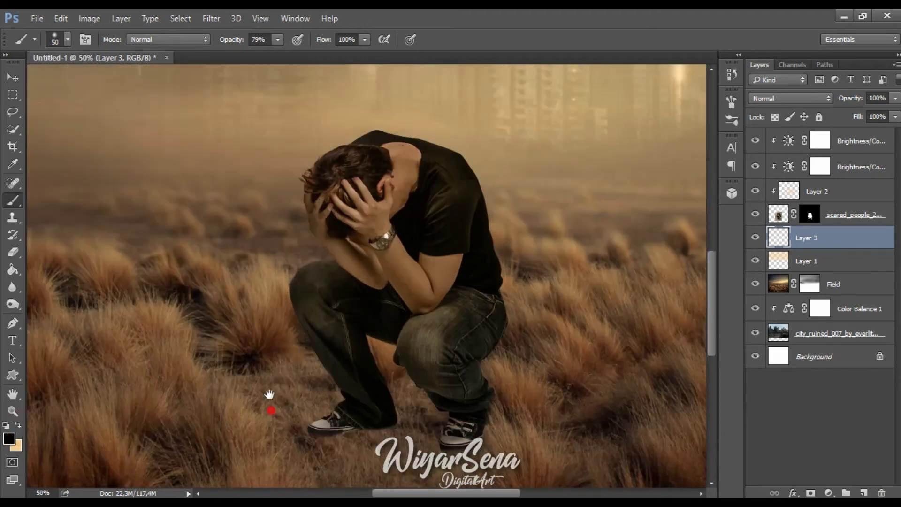
{"action": "left_click_drag", "start_coordinate": [267, 403], "coordinate": [260, 342]}
{"action": "key", "text": "p"}
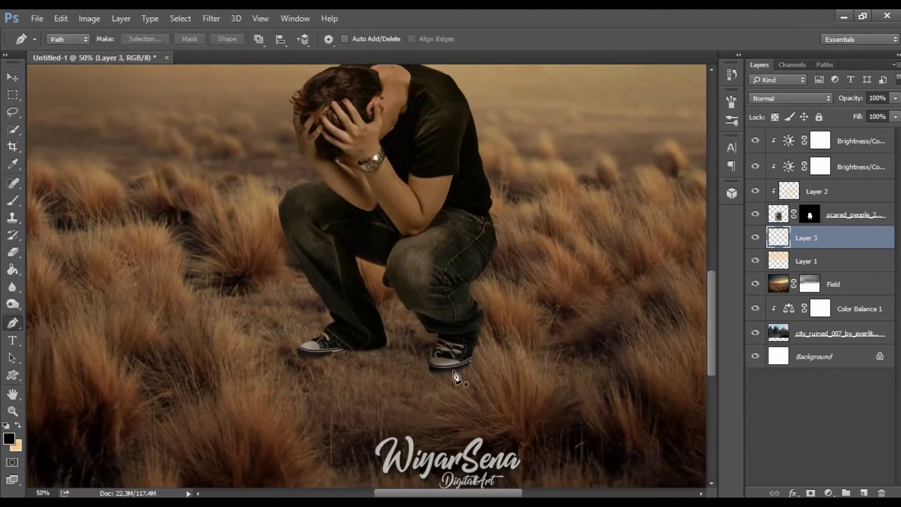
{"action": "left_click", "coordinate": [469, 367]}
{"action": "left_click_drag", "start_coordinate": [400, 390], "coordinate": [484, 351]}
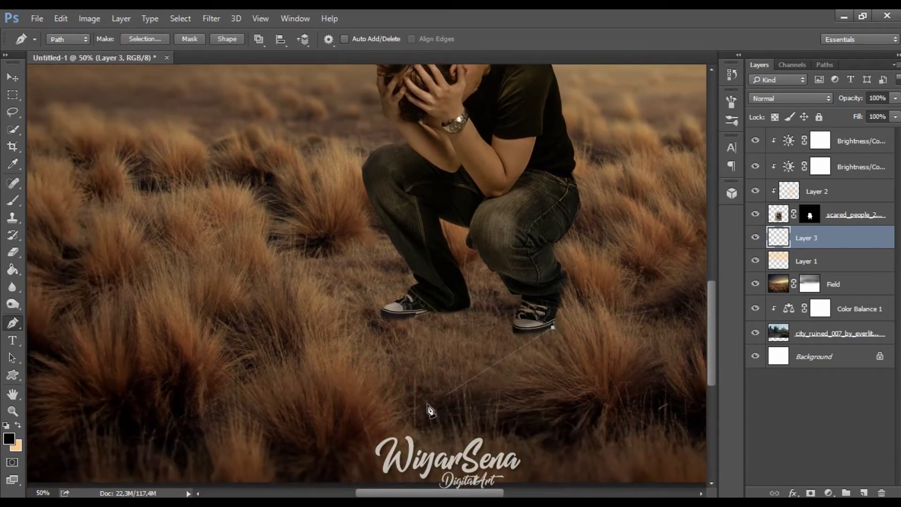
{"action": "left_click_drag", "start_coordinate": [351, 416], "coordinate": [270, 415]}
{"action": "left_click", "coordinate": [364, 384]}
{"action": "key", "text": "ctrl+z"}
{"action": "left_click_drag", "start_coordinate": [182, 367], "coordinate": [184, 355]}
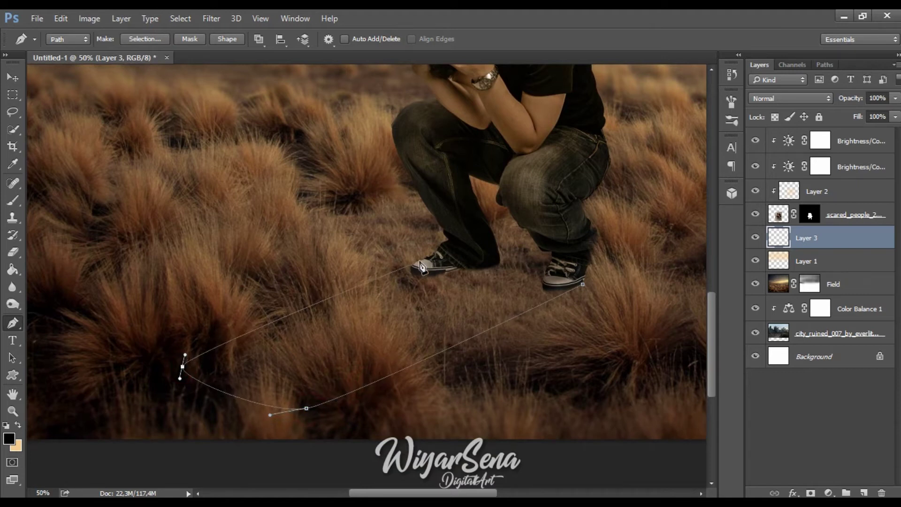
{"action": "left_click_drag", "start_coordinate": [463, 258], "coordinate": [470, 253]}
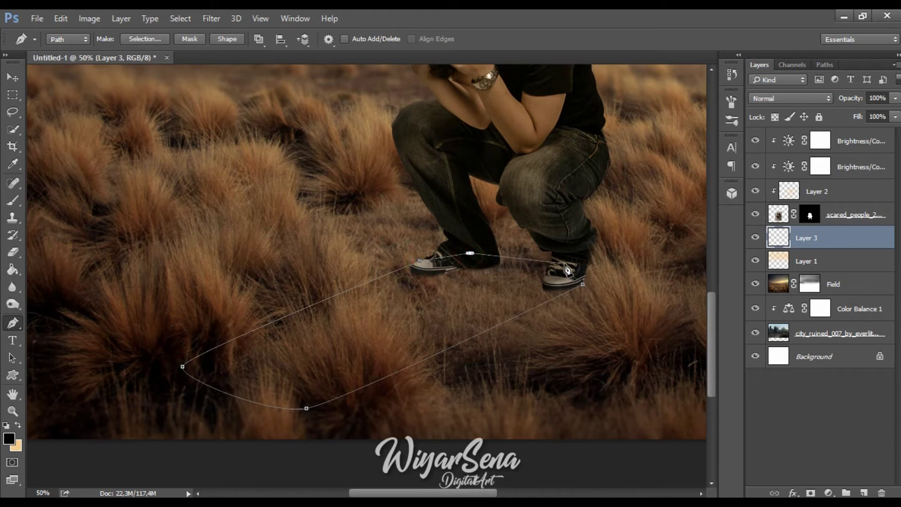
{"action": "left_click_drag", "start_coordinate": [540, 265], "coordinate": [552, 265]}
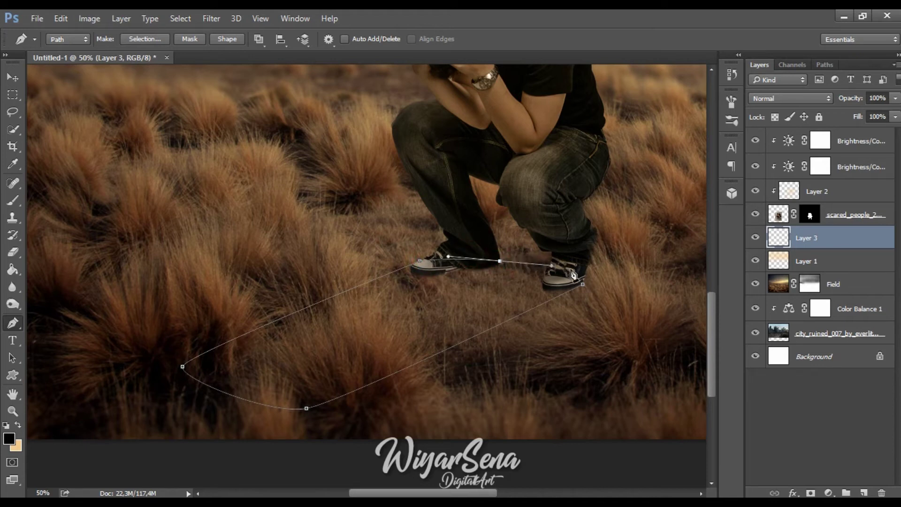
{"action": "left_click", "coordinate": [580, 274]}
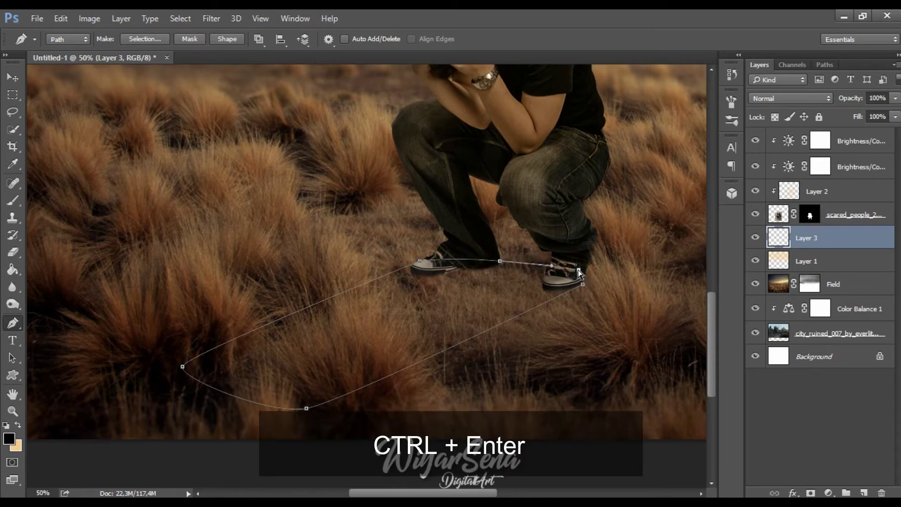
Convert the path to a selection, fill it with black on Layer 3, and lower the layer's opacity to 45%.
{"action": "key", "text": "ctrl+Return"}
{"action": "left_click", "coordinate": [9, 272]}
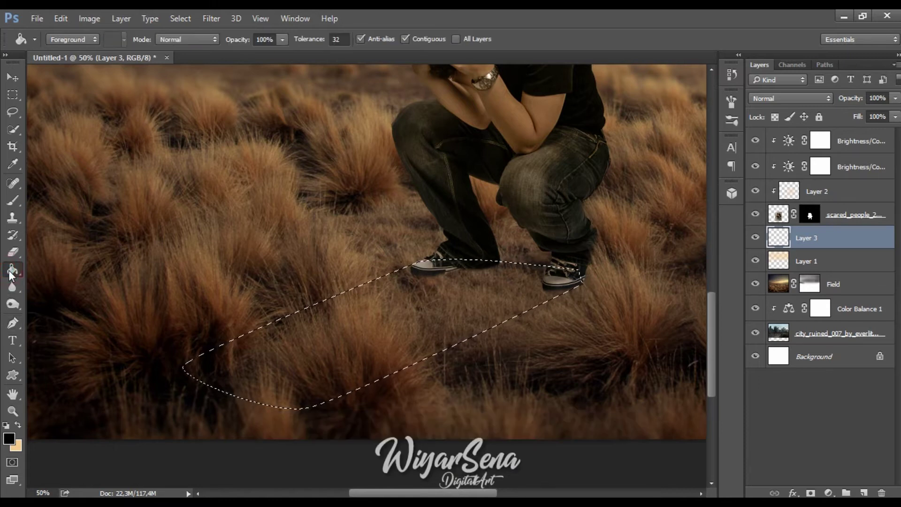
{"action": "left_click", "coordinate": [323, 330]}
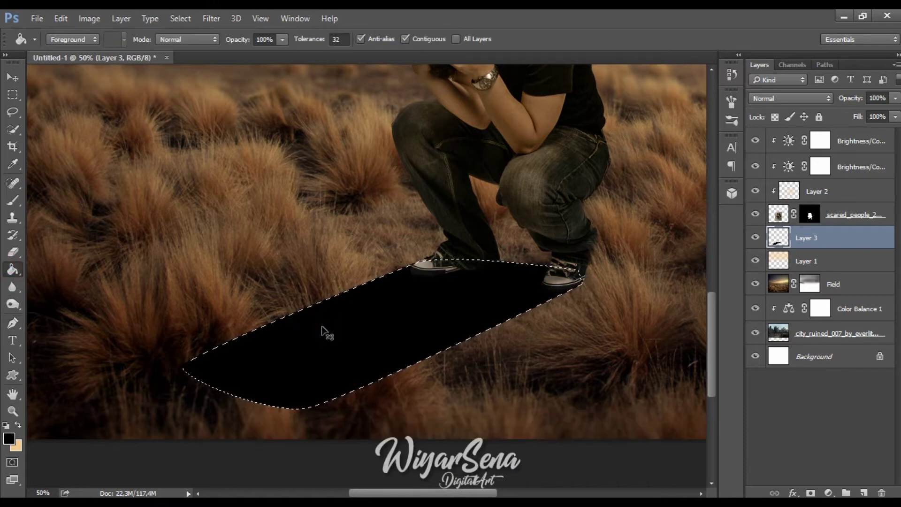
{"action": "key", "text": "ctrl+d"}
{"action": "left_click", "coordinate": [896, 98]}
{"action": "left_click", "coordinate": [867, 113]}
{"action": "left_click", "coordinate": [860, 112]}
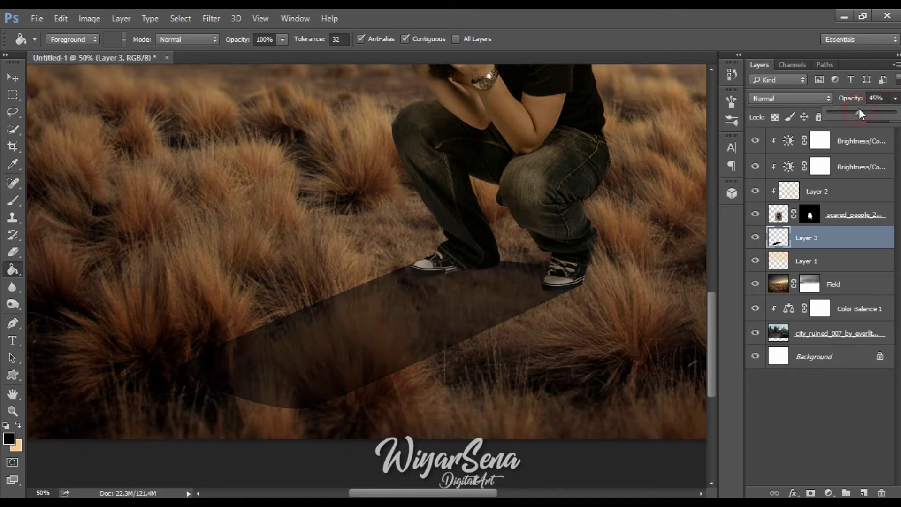
Soften the shadow shape with Gaussian Blur and set Layer 3's opacity to 60%.
{"action": "left_click", "coordinate": [211, 18]}
{"action": "mouse_move", "coordinate": [218, 166]}
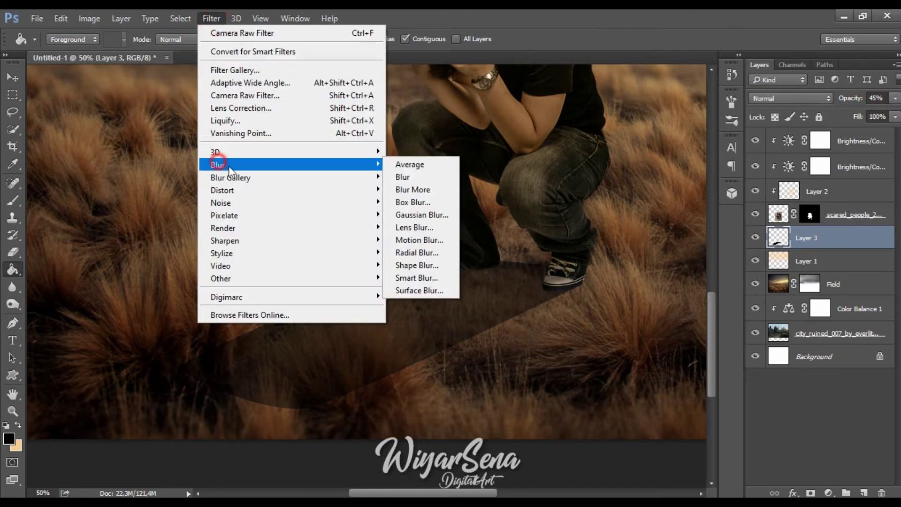
{"action": "left_click", "coordinate": [422, 215]}
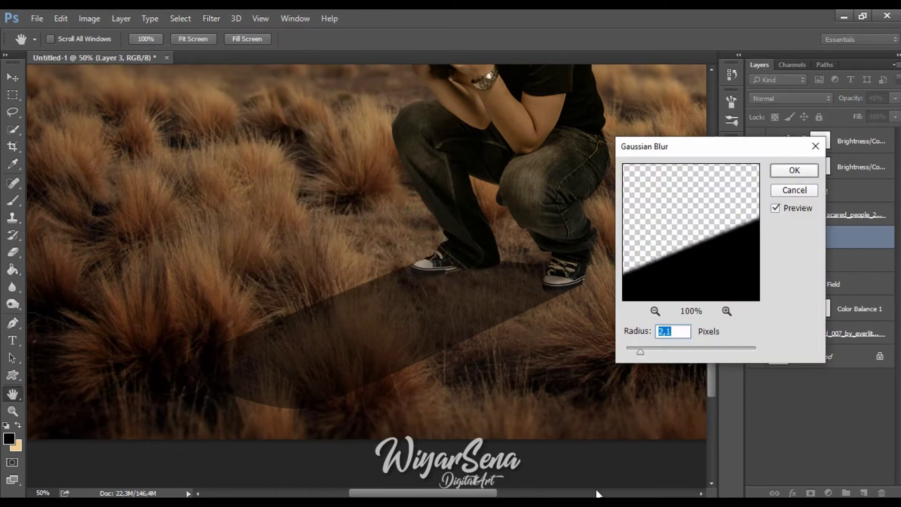
{"action": "left_click_drag", "start_coordinate": [657, 354], "coordinate": [688, 352]}
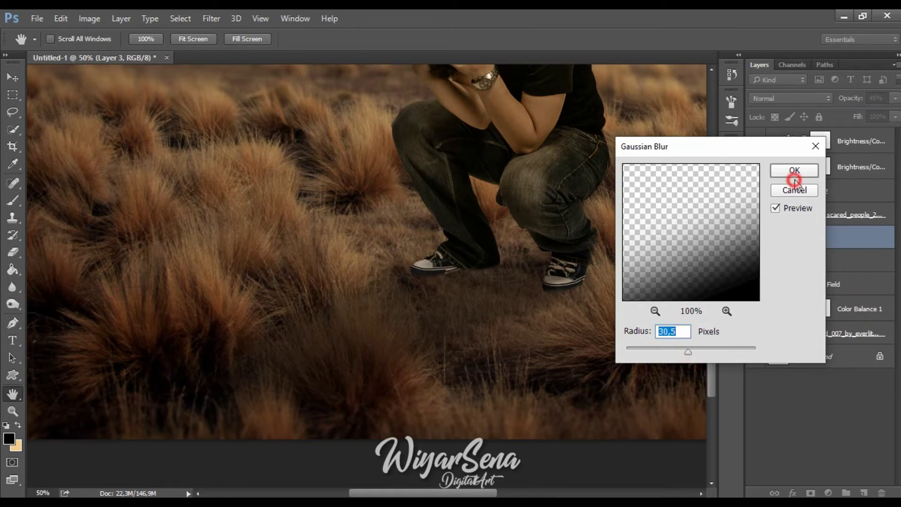
{"action": "left_click_drag", "start_coordinate": [686, 355], "coordinate": [687, 356]}
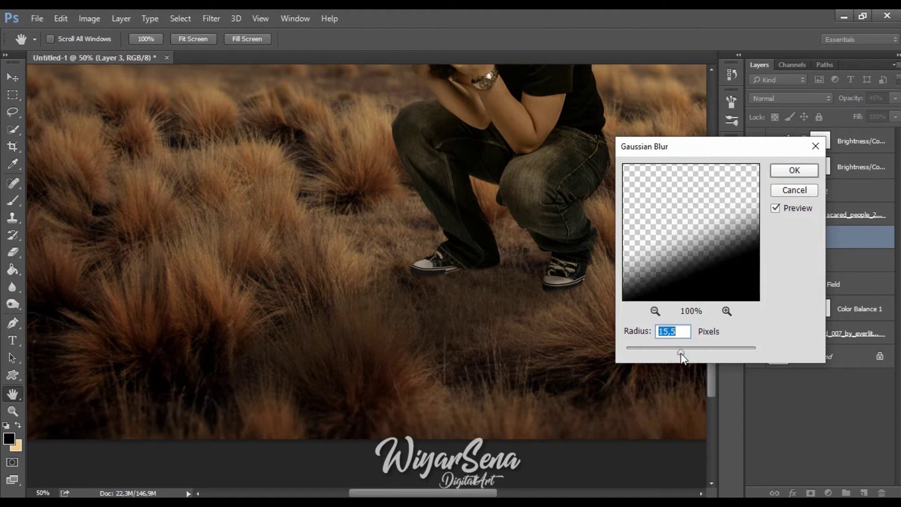
{"action": "left_click", "coordinate": [686, 355]}
{"action": "left_click", "coordinate": [793, 171]}
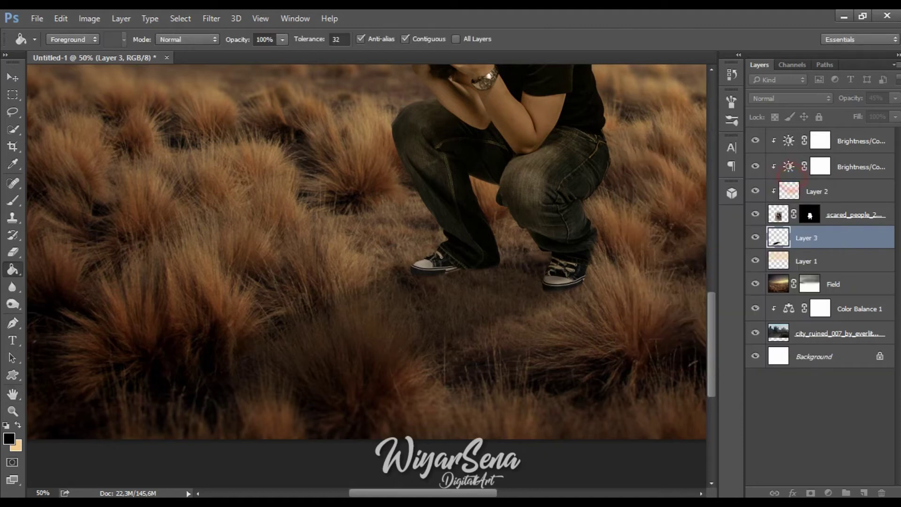
{"action": "left_click", "coordinate": [895, 98]}
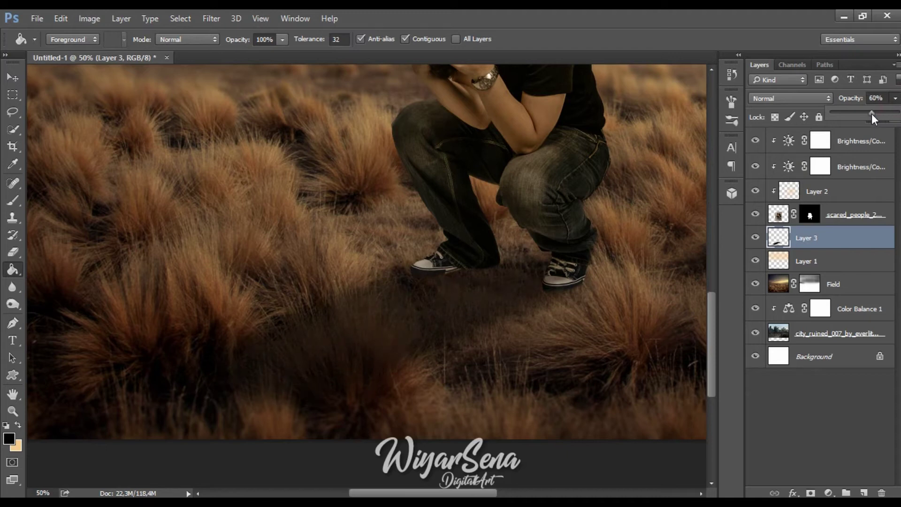
Add a layer mask to Layer 3 and fade the shadow's far end with a soft black brush of about 600 px at 27% opacity.
{"action": "left_click", "coordinate": [808, 492]}
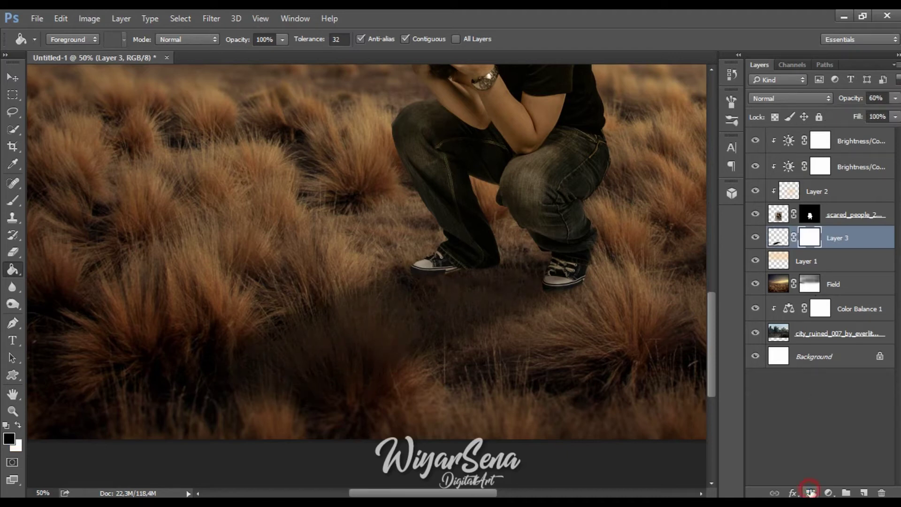
{"action": "key", "text": "b"}
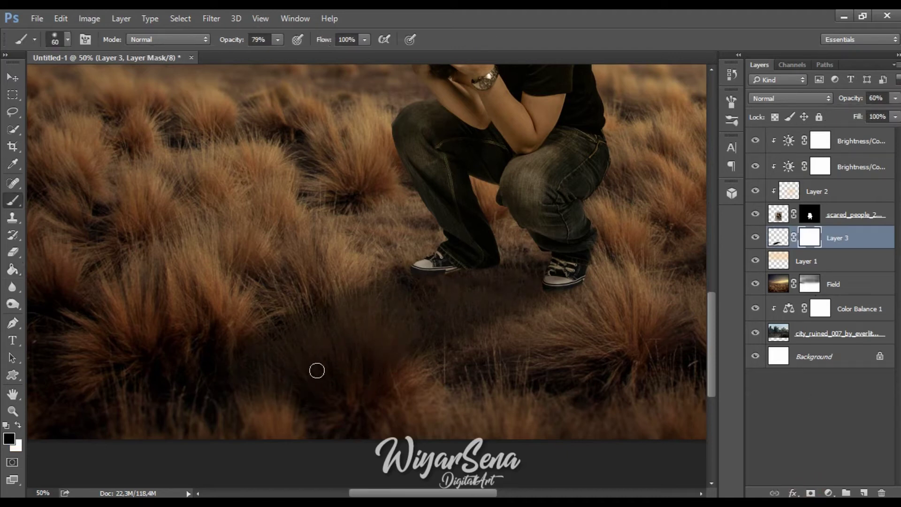
{"action": "key", "text": "bracketright"}
{"action": "key", "text": "bracketright"}
{"action": "key", "text": "bracketright"}
{"action": "key", "text": "bracketright"}
{"action": "key", "text": "bracketright"}
{"action": "key", "text": "bracketright"}
{"action": "key", "text": "bracketright"}
{"action": "key", "text": "bracketright"}
{"action": "key", "text": "bracketright"}
{"action": "key", "text": "bracketright"}
{"action": "left_click", "coordinate": [243, 55]}
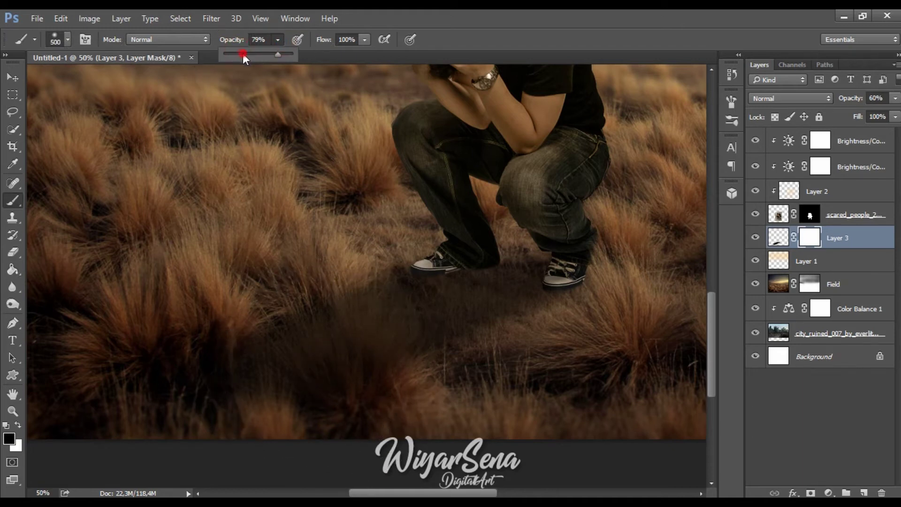
{"action": "mouse_move", "coordinate": [235, 365]}
{"action": "left_mouse_down"}
{"action": "mouse_move", "coordinate": [314, 435]}
{"action": "mouse_move", "coordinate": [368, 436]}
{"action": "left_mouse_up"}
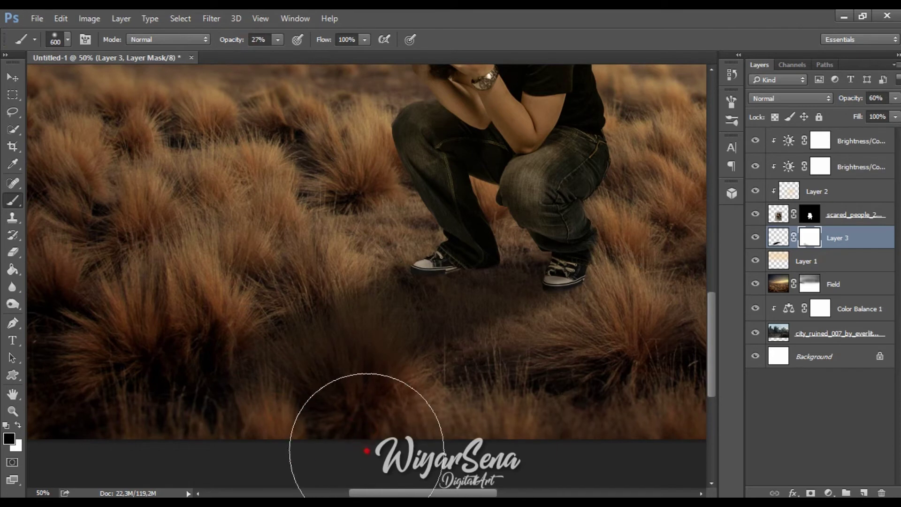
{"action": "key", "text": "bracketright"}
{"action": "left_click", "coordinate": [277, 394]}
Darken the grass beneath the shoes on the Field layer with the Burn tool at Midtones, 63% exposure and 600 px.
{"action": "mouse_move", "coordinate": [683, 297]}
{"action": "left_mouse_down"}
{"action": "mouse_move", "coordinate": [601, 294]}
{"action": "mouse_move", "coordinate": [628, 297]}
{"action": "left_mouse_up"}
{"action": "left_click", "coordinate": [853, 287]}
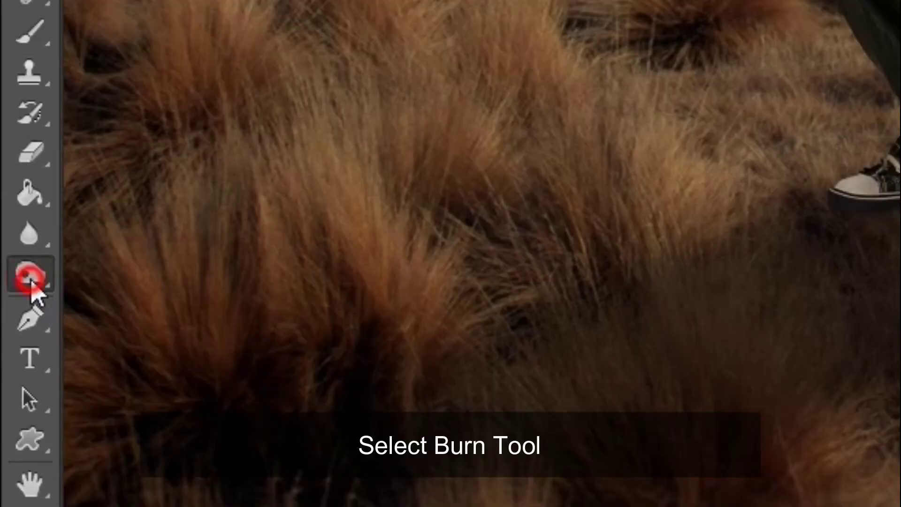
{"action": "left_click", "coordinate": [17, 308]}
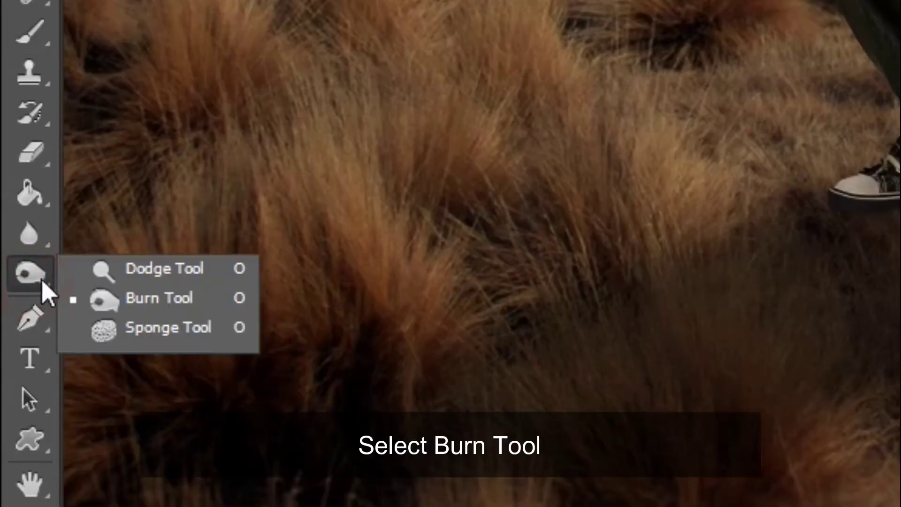
{"action": "left_click", "coordinate": [111, 296]}
{"action": "left_click", "coordinate": [2, 141]}
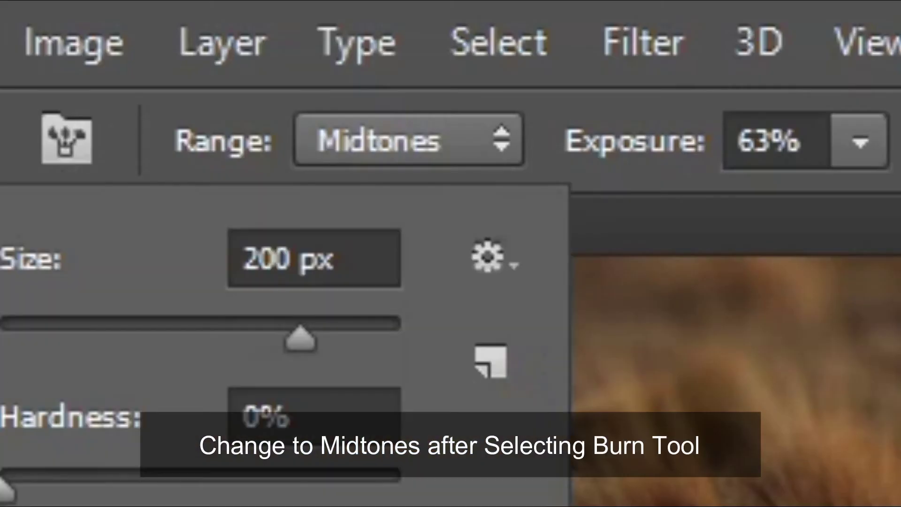
{"action": "left_click_drag", "start_coordinate": [411, 284], "coordinate": [420, 274]}
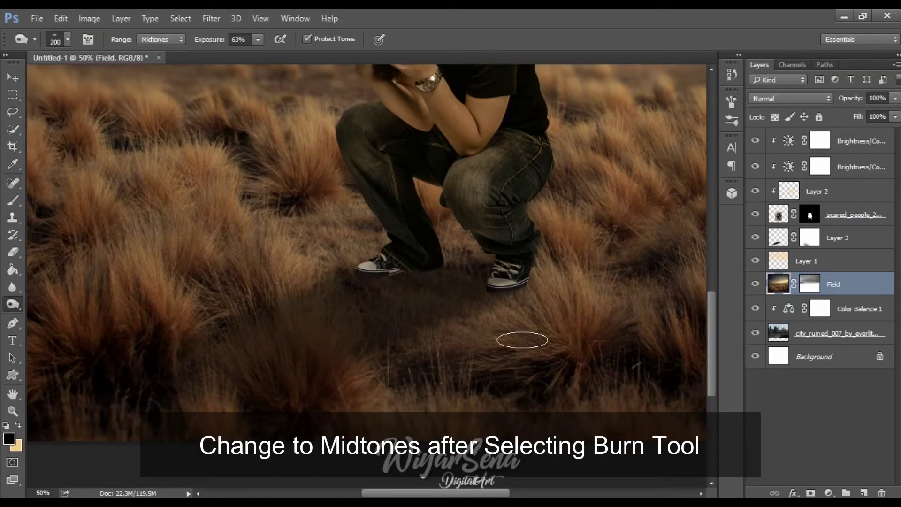
{"action": "key", "text": "bracketright"}
{"action": "key", "text": "bracketright"}
{"action": "key", "text": "bracketright"}
{"action": "key", "text": "bracketright"}
{"action": "key", "text": "bracketright"}
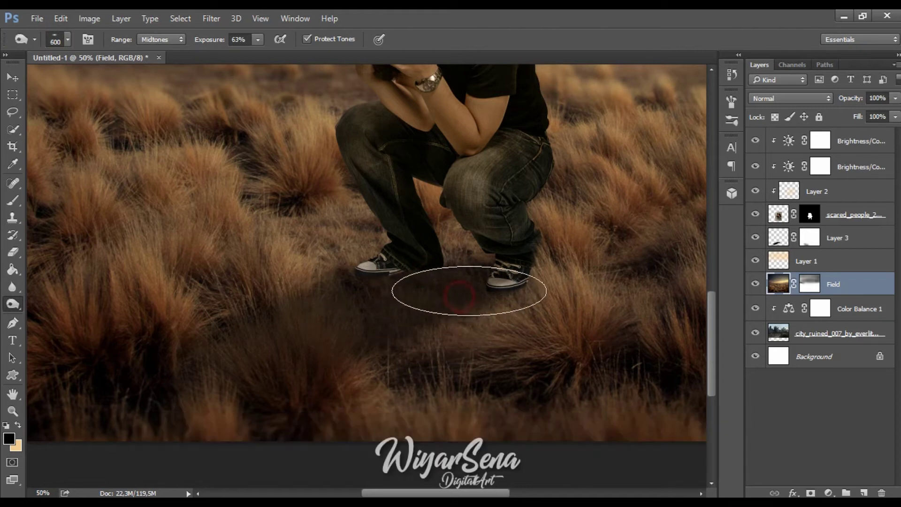
{"action": "left_click", "coordinate": [384, 291]}
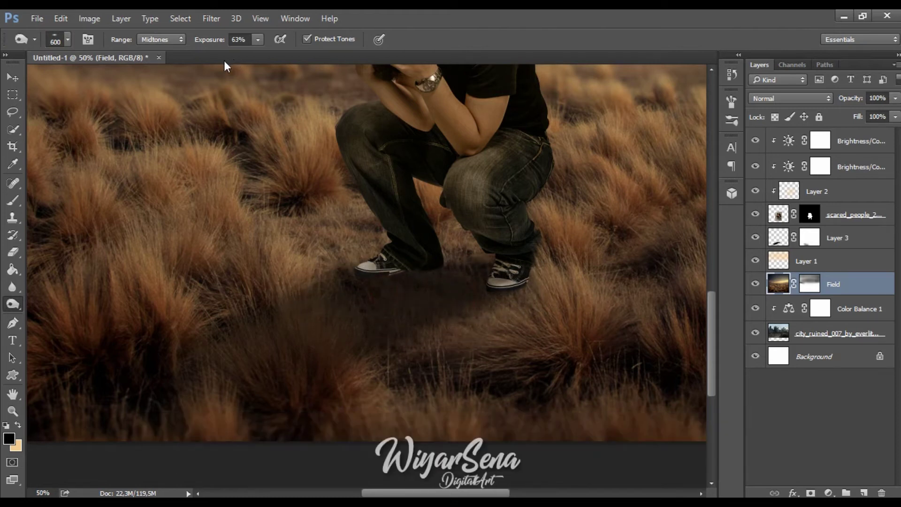
Disable Protect Tones and burn the grass in front of the shoes further on the Field layer.
{"action": "left_click", "coordinate": [316, 41]}
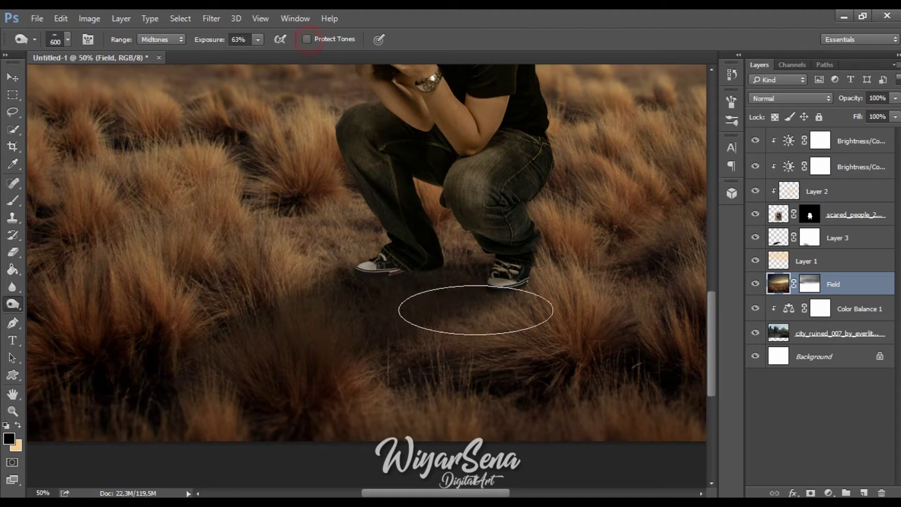
{"action": "key", "text": "bracketright"}
{"action": "left_click_drag", "start_coordinate": [361, 308], "coordinate": [379, 292]}
{"action": "key", "text": "bracketleft"}
{"action": "key", "text": "bracketleft"}
{"action": "key", "text": "bracketleft"}
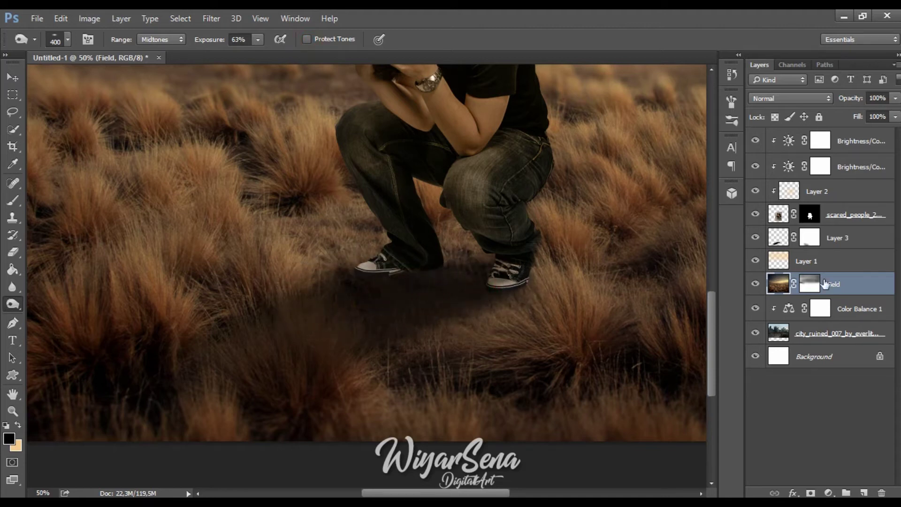
Reduce Layer 3's opacity to 49% and add a new empty layer above it.
{"action": "left_click", "coordinate": [863, 244]}
{"action": "left_click_drag", "start_coordinate": [896, 98], "coordinate": [878, 117]}
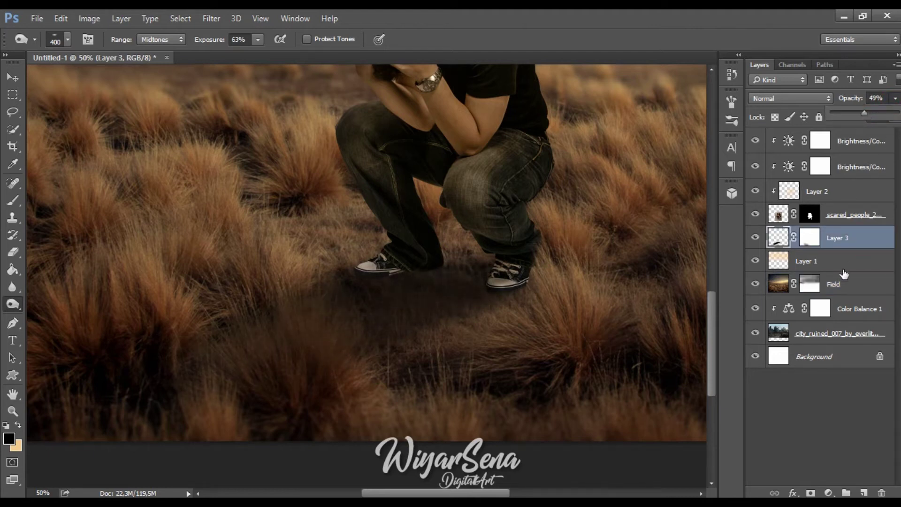
{"action": "left_click", "coordinate": [864, 493]}
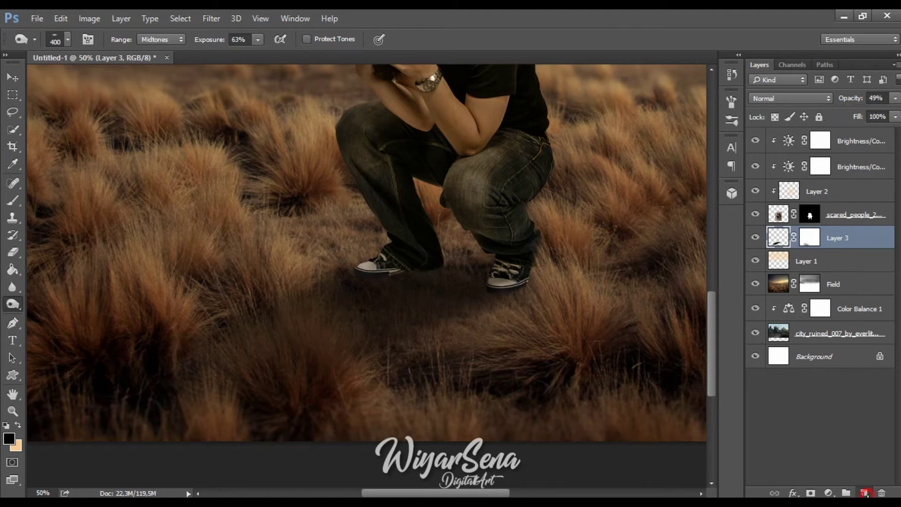
Switch to the Brush tool at 27% opacity with the flattened soft tip for painting on Layer 4.
{"action": "key", "text": "ctrl+plus"}
{"action": "key", "text": "ctrl+plus"}
{"action": "key", "text": "ctrl+plus"}
{"action": "key", "text": "b"}
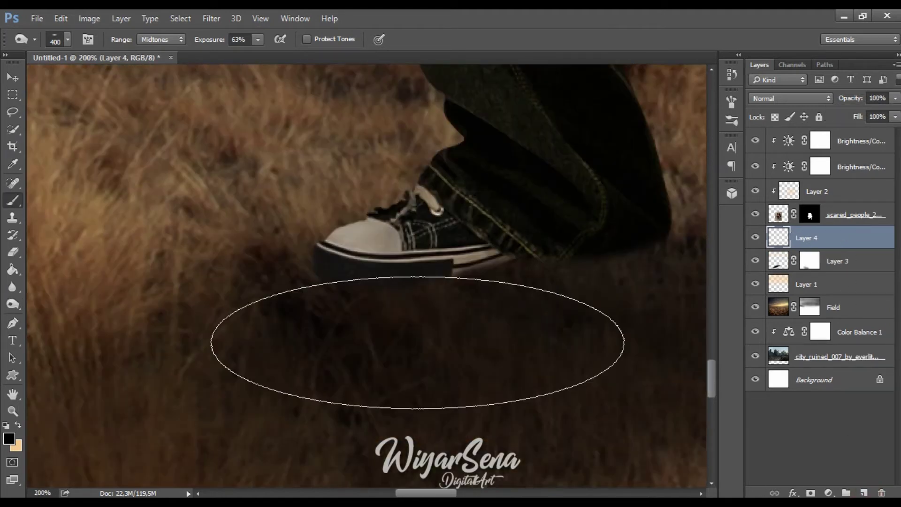
{"action": "key", "text": "ctrl+d"}
{"action": "left_click", "coordinate": [43, 19]}
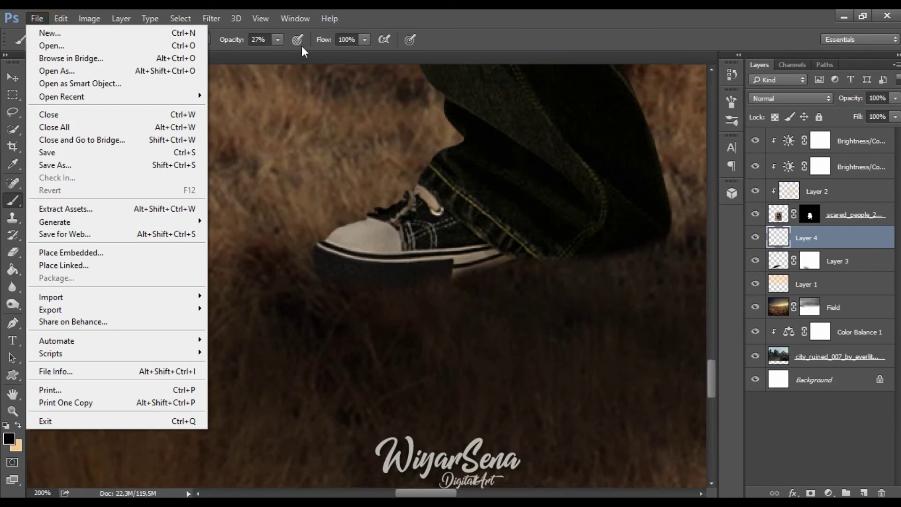
{"action": "left_click", "coordinate": [471, 35]}
{"action": "left_click", "coordinate": [13, 201]}
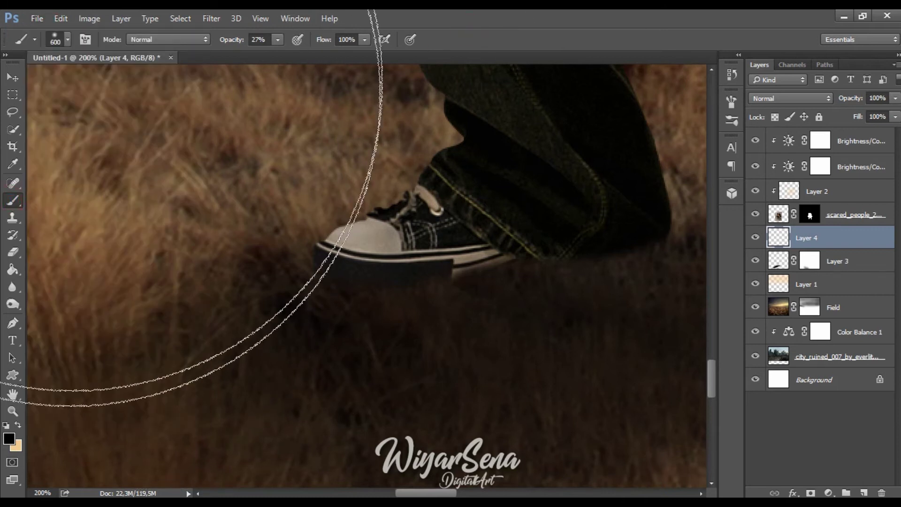
{"action": "left_click", "coordinate": [68, 40]}
{"action": "left_click", "coordinate": [31, 140]}
{"action": "key", "text": "["}
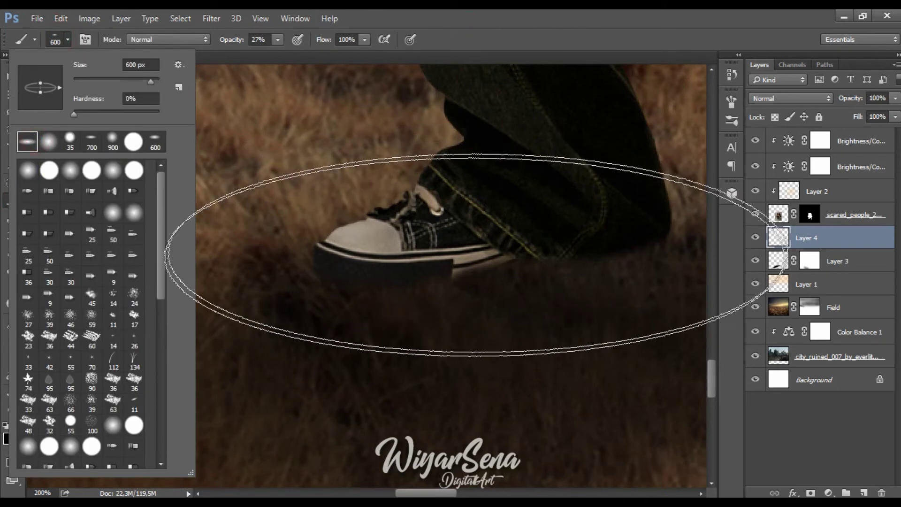
Paint a black contact shadow under the sole of the man's forward shoe on Layer 4, shrinking the flattened brush to 80 px.
{"action": "left_click", "coordinate": [463, 262]}
{"action": "key", "text": "bracketleft"}
{"action": "key", "text": "bracketleft"}
{"action": "key", "text": "bracketleft"}
{"action": "key", "text": "bracketleft"}
{"action": "key", "text": "bracketleft"}
{"action": "key", "text": "bracketleft"}
{"action": "key", "text": "bracketleft"}
{"action": "key", "text": "bracketleft"}
{"action": "key", "text": "bracketleft"}
{"action": "key", "text": "bracketleft"}
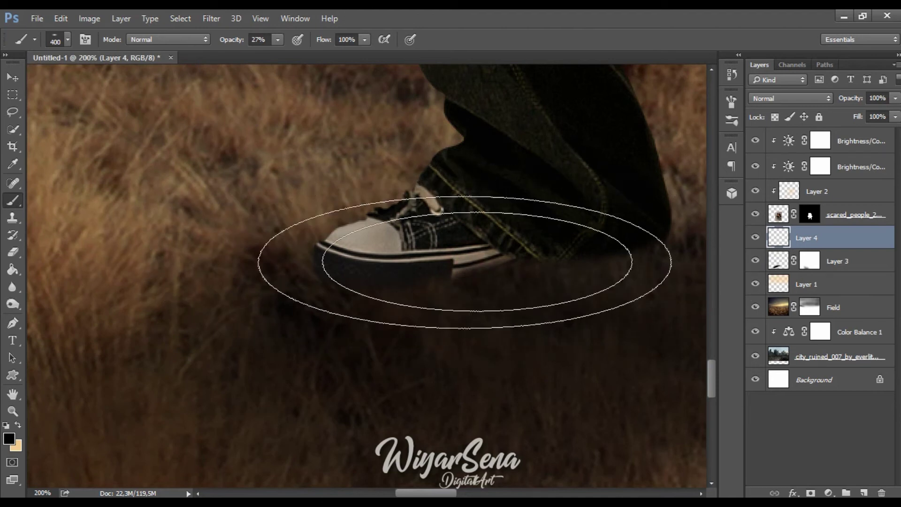
{"action": "left_click", "coordinate": [626, 252]}
{"action": "mouse_move", "coordinate": [538, 254]}
{"action": "left_mouse_down"}
{"action": "mouse_move", "coordinate": [425, 280]}
{"action": "mouse_move", "coordinate": [334, 278]}
{"action": "mouse_move", "coordinate": [387, 281]}
{"action": "left_mouse_up"}
Paint a matching black contact shadow under the man's other shoe on Layer 4 with the 80 px flattened brush.
{"action": "key", "text": "space"}
{"action": "left_click_drag", "start_coordinate": [581, 345], "coordinate": [128, 329]}
{"action": "left_click_drag", "start_coordinate": [462, 325], "coordinate": [369, 328]}
{"action": "mouse_move", "coordinate": [420, 319]}
{"action": "left_mouse_down"}
{"action": "mouse_move", "coordinate": [385, 330]}
{"action": "mouse_move", "coordinate": [363, 318]}
{"action": "left_mouse_up"}
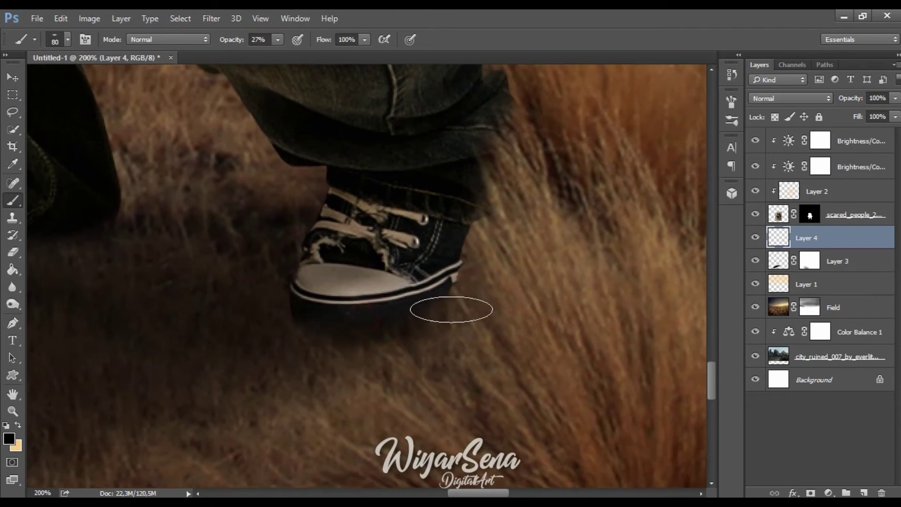
{"action": "left_click", "coordinate": [312, 327]}
Blend the sole's lower edge into the grass by painting black on the man's layer mask with the 80 px brush.
{"action": "left_click", "coordinate": [810, 218]}
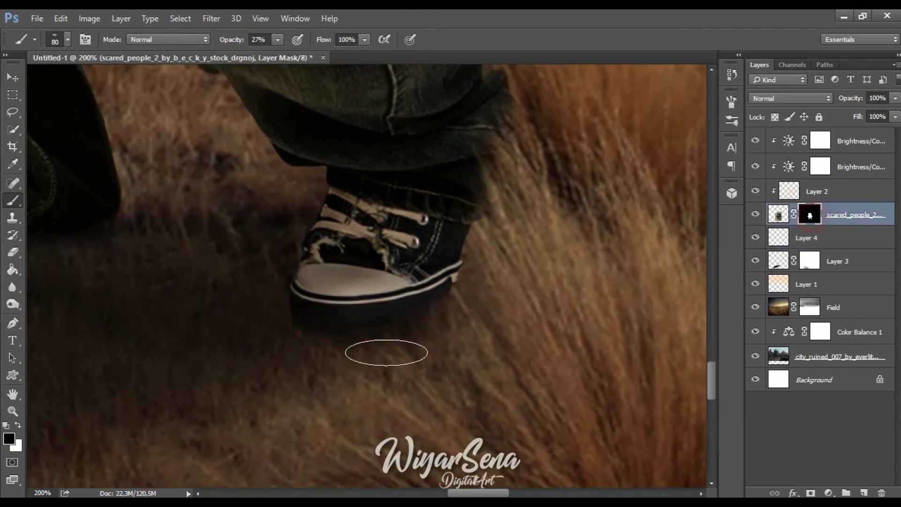
{"action": "left_click", "coordinate": [278, 336]}
{"action": "left_click_drag", "start_coordinate": [365, 345], "coordinate": [399, 335]}
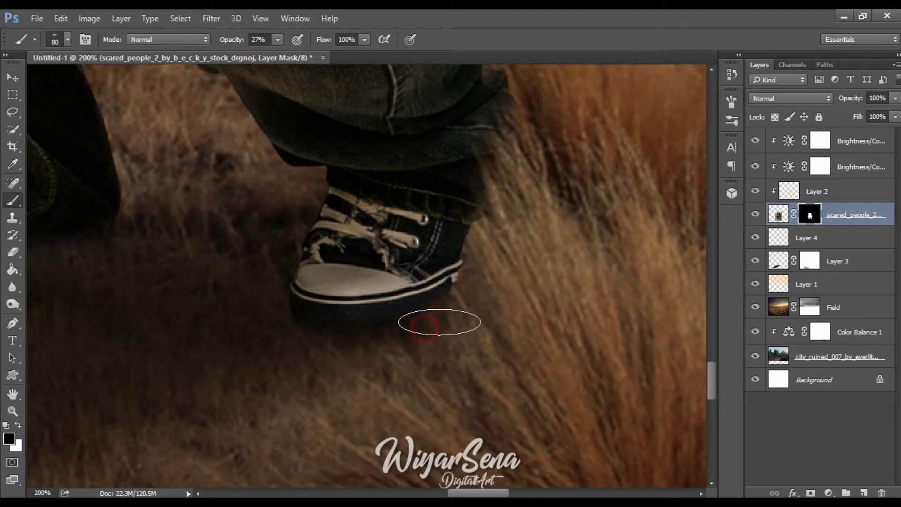
Add a new empty layer above Layer 2, clipped to the man.
{"action": "key", "text": "ctrl+minus"}
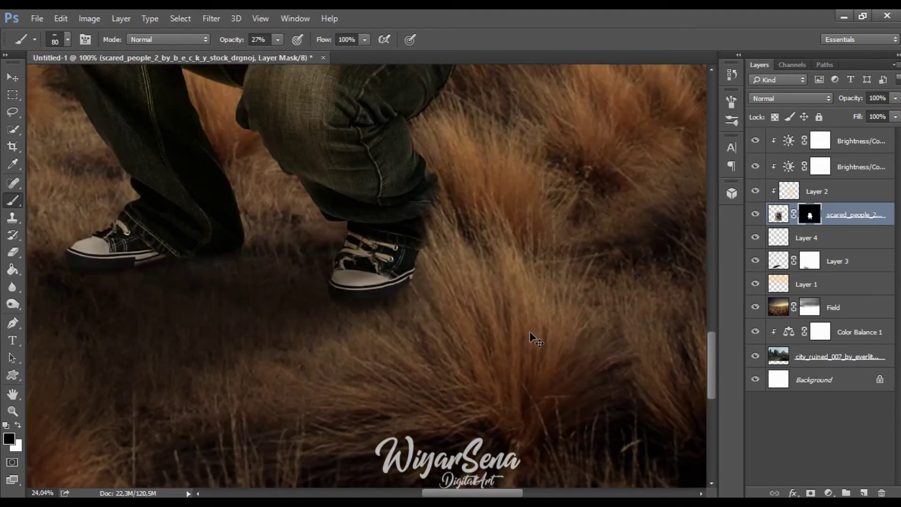
{"action": "key", "text": "ctrl+0"}
{"action": "key", "text": "ctrl+plus"}
{"action": "key", "text": "ctrl+plus"}
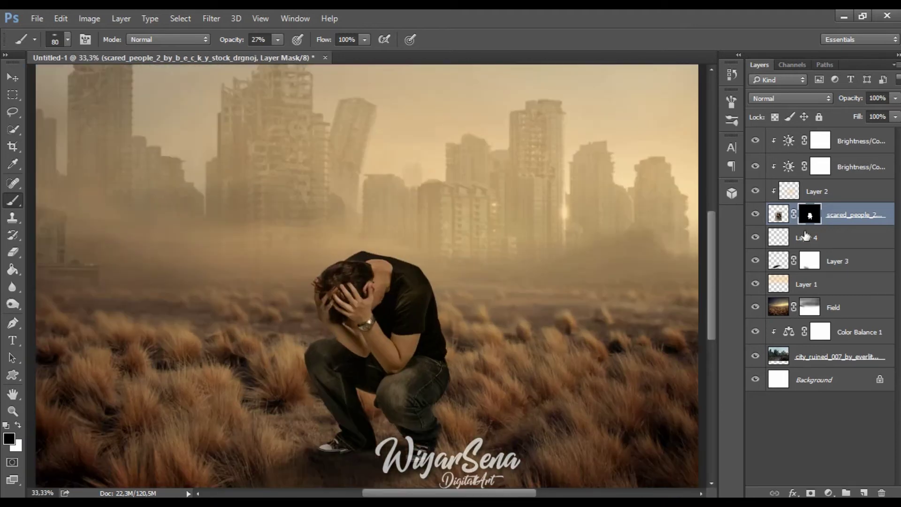
{"action": "left_click", "coordinate": [845, 197]}
{"action": "left_click", "coordinate": [865, 493]}
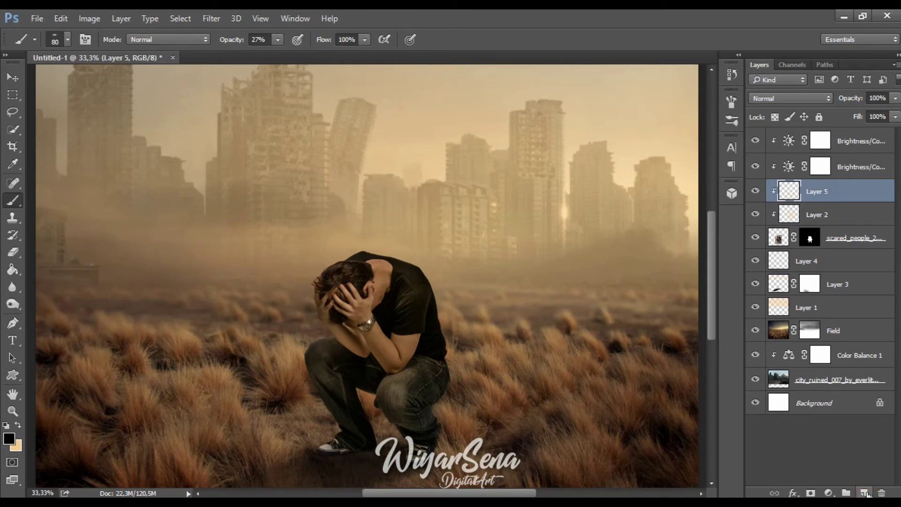
Darken the man's forward shoe on Layer 5 with a soft round black brush of 600 px at 27% opacity.
{"action": "left_click", "coordinate": [70, 43]}
{"action": "left_click", "coordinate": [49, 141]}
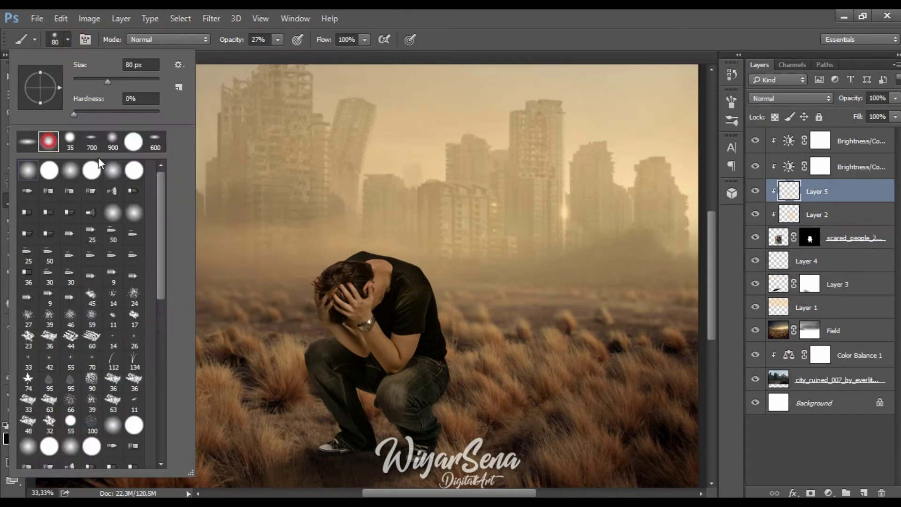
{"action": "left_click_drag", "start_coordinate": [394, 262], "coordinate": [344, 171]}
{"action": "key", "text": "bracketright"}
{"action": "key", "text": "bracketright"}
{"action": "key", "text": "bracketright"}
{"action": "key", "text": "bracketright"}
{"action": "key", "text": "bracketright"}
{"action": "key", "text": "bracketright"}
{"action": "key", "text": "bracketright"}
{"action": "key", "text": "bracketright"}
{"action": "key", "text": "bracketright"}
{"action": "key", "text": "bracketright"}
{"action": "key", "text": "bracketright"}
{"action": "key", "text": "bracketright"}
{"action": "key", "text": "bracketright"}
{"action": "key", "text": "bracketright"}
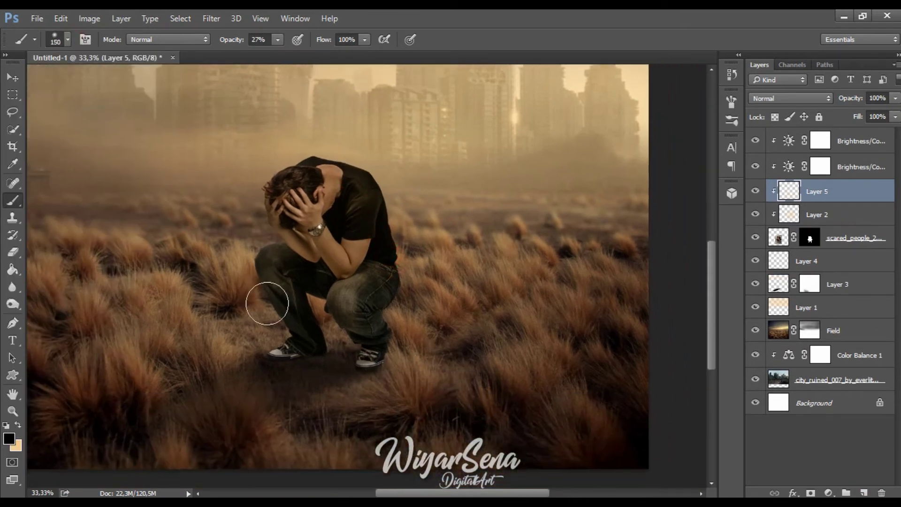
{"action": "left_click", "coordinate": [297, 297]}
{"action": "key", "text": "ctrl+z"}
{"action": "key", "text": "bracketleft"}
{"action": "key", "text": "bracketleft"}
{"action": "key", "text": "bracketleft"}
{"action": "key", "text": "bracketleft"}
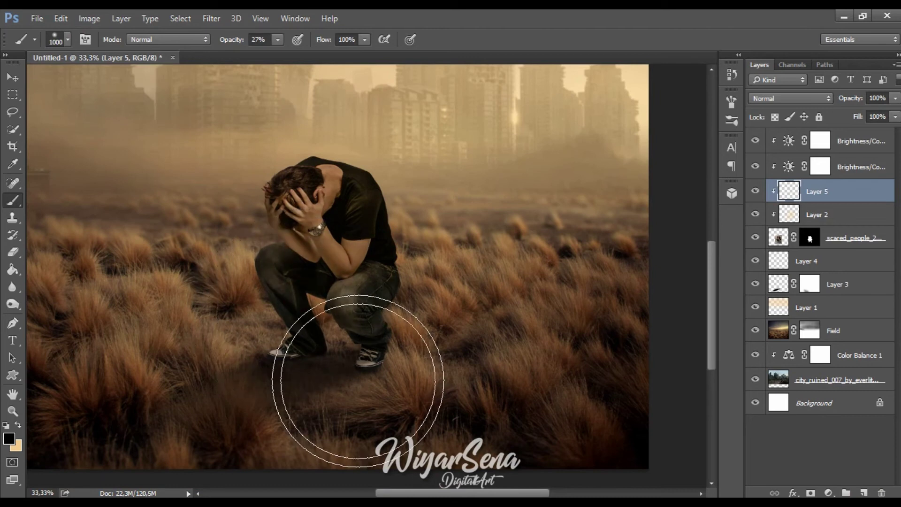
{"action": "left_click", "coordinate": [267, 368]}
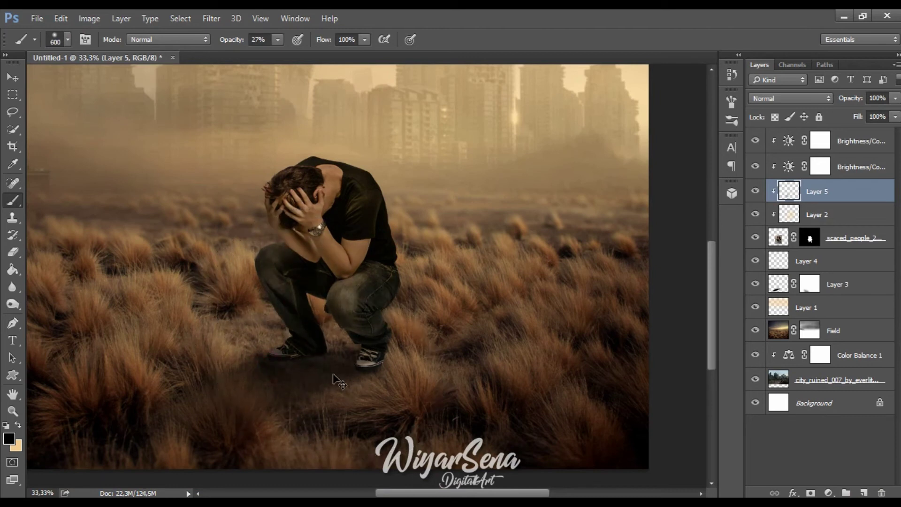
Darken the man's other shoe and the trouser legs on Layer 5, reducing the soft round brush from 600 to 300 px.
{"action": "key", "text": "ctrl+plus"}
{"action": "key", "text": "ctrl+plus"}
{"action": "left_click_drag", "start_coordinate": [345, 353], "coordinate": [379, 275]}
{"action": "left_click", "coordinate": [419, 419]}
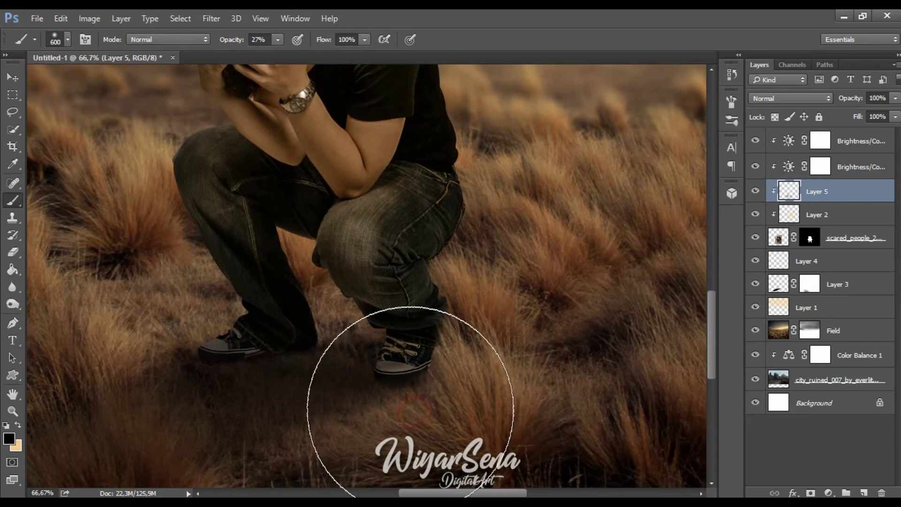
{"action": "key", "text": "bracketleft"}
{"action": "key", "text": "bracketleft"}
{"action": "left_click", "coordinate": [386, 365]}
{"action": "key", "text": "bracketleft"}
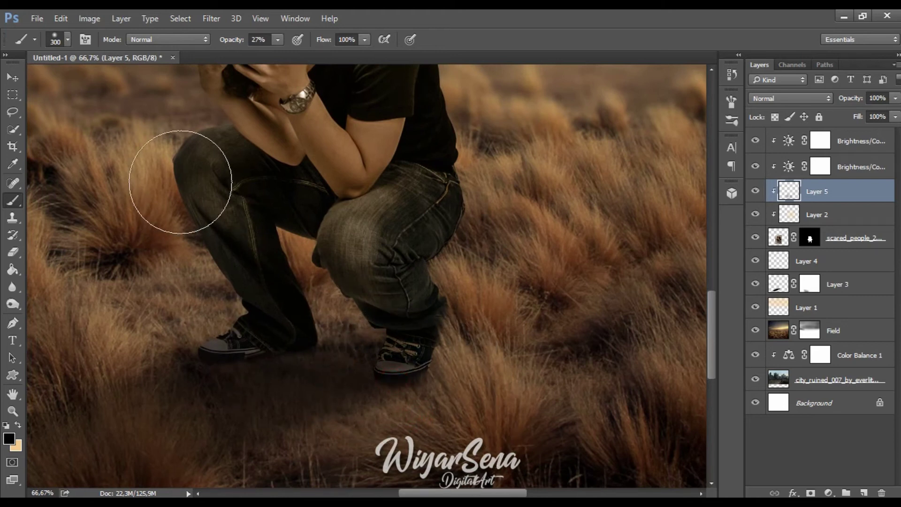
{"action": "left_click", "coordinate": [353, 258]}
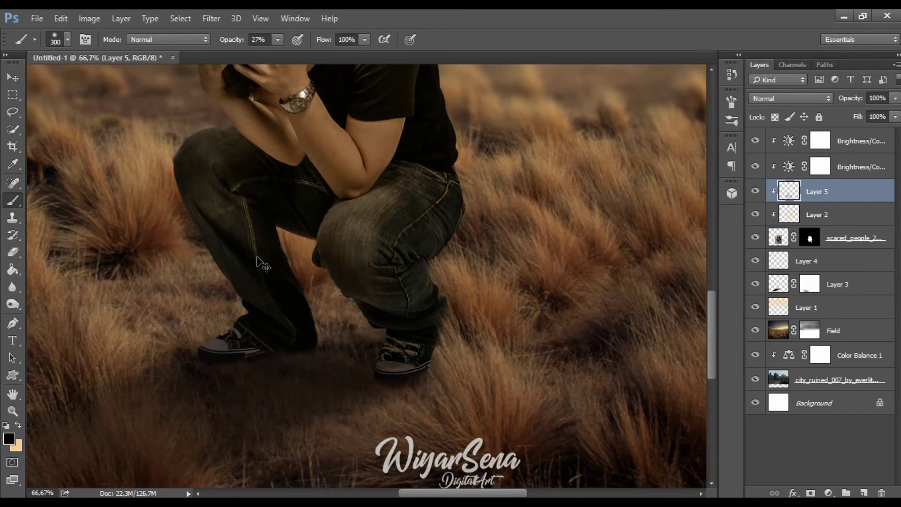
Place the SARS-CoV-2_without_background image into the composite directly above Layer 1.
{"action": "key", "text": "ctrl+0"}
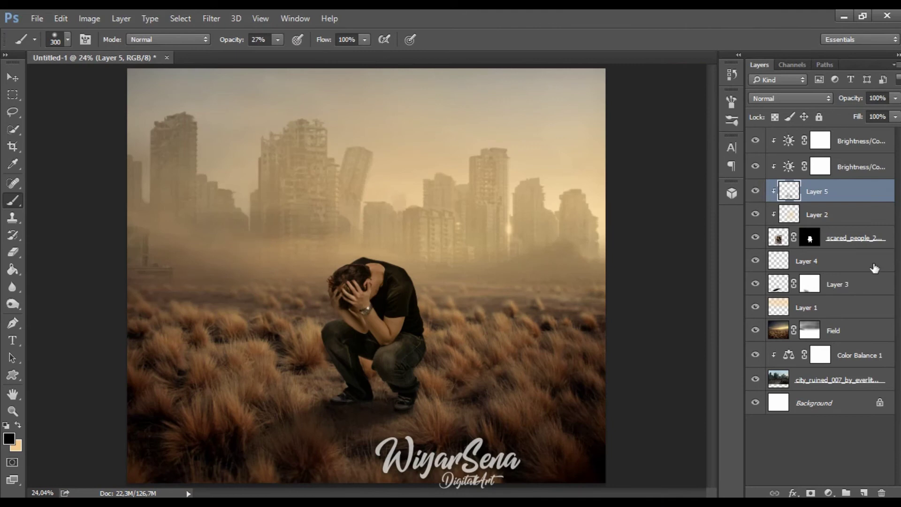
{"action": "left_click", "coordinate": [779, 261]}
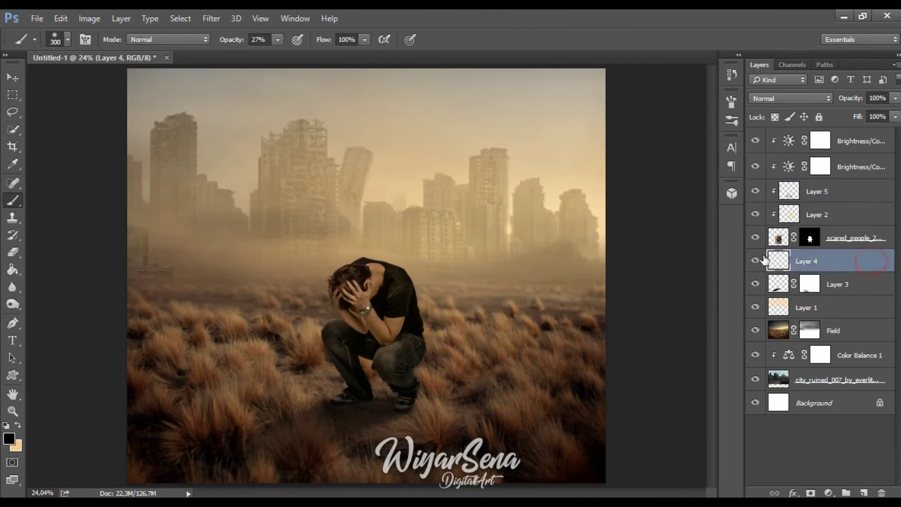
{"action": "left_click", "coordinate": [854, 307]}
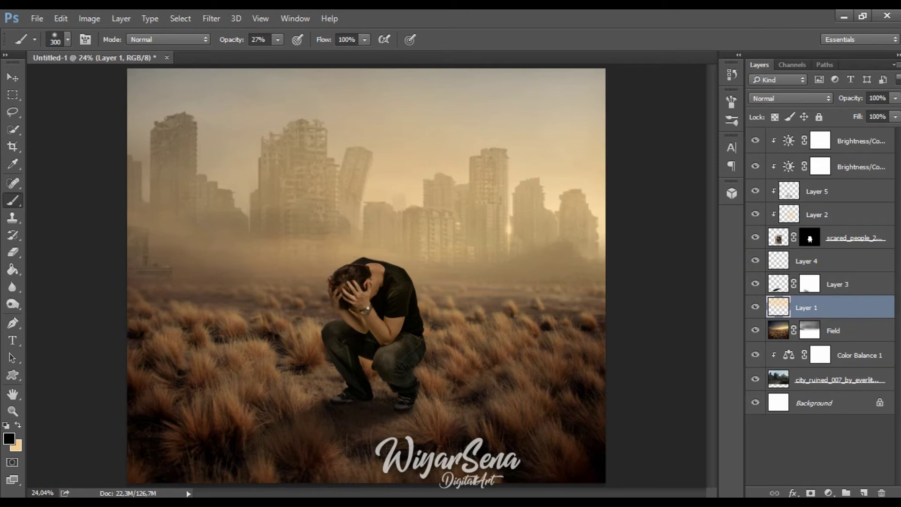
{"action": "key", "text": "alt+Tab"}
{"action": "left_click", "coordinate": [415, 227]}
{"action": "left_click_drag", "start_coordinate": [415, 227], "coordinate": [109, 265]}
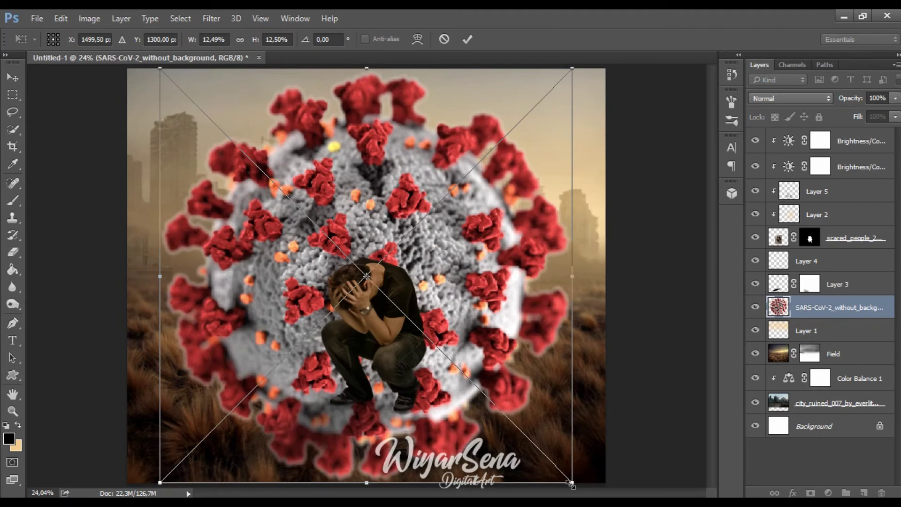
Scale the placed virus down to about 4.5% and move it beside the man's back.
{"action": "left_click_drag", "start_coordinate": [570, 484], "coordinate": [282, 191]}
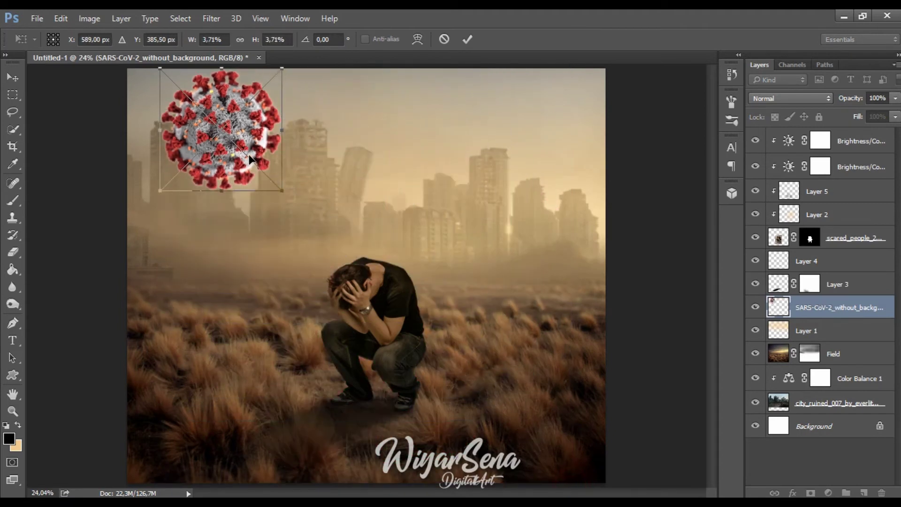
{"action": "left_click_drag", "start_coordinate": [251, 160], "coordinate": [488, 277]}
{"action": "left_click_drag", "start_coordinate": [519, 308], "coordinate": [543, 333]}
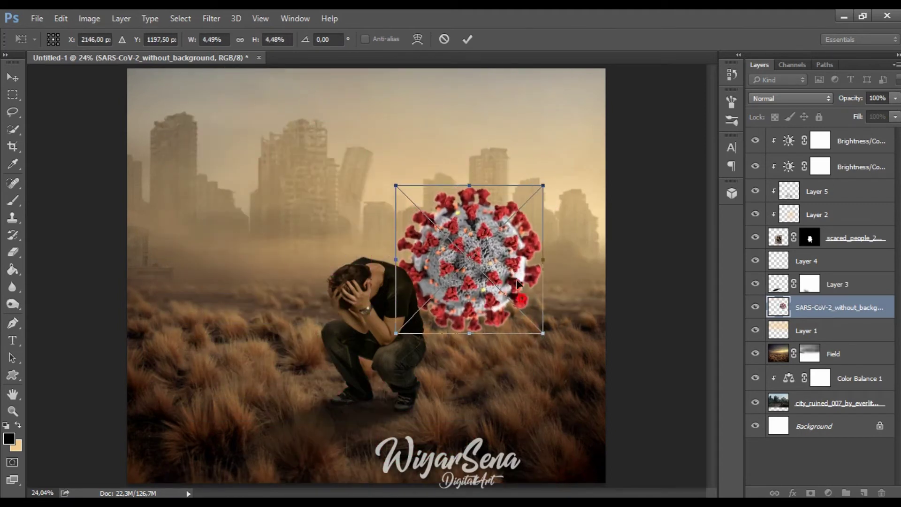
Rotate the virus to about -35°, move it up above the man's back and apply the transform.
{"action": "left_click_drag", "start_coordinate": [394, 155], "coordinate": [338, 212]}
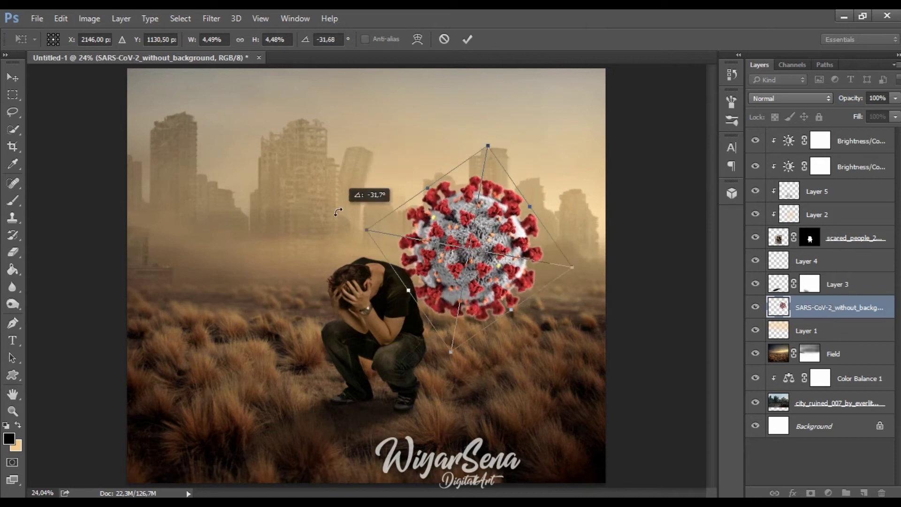
{"action": "left_click_drag", "start_coordinate": [501, 233], "coordinate": [503, 172]}
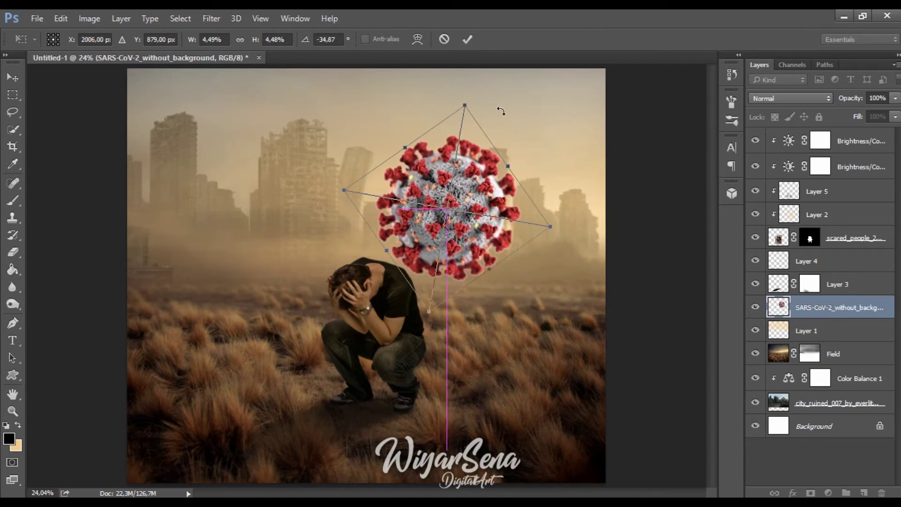
{"action": "left_click", "coordinate": [468, 40]}
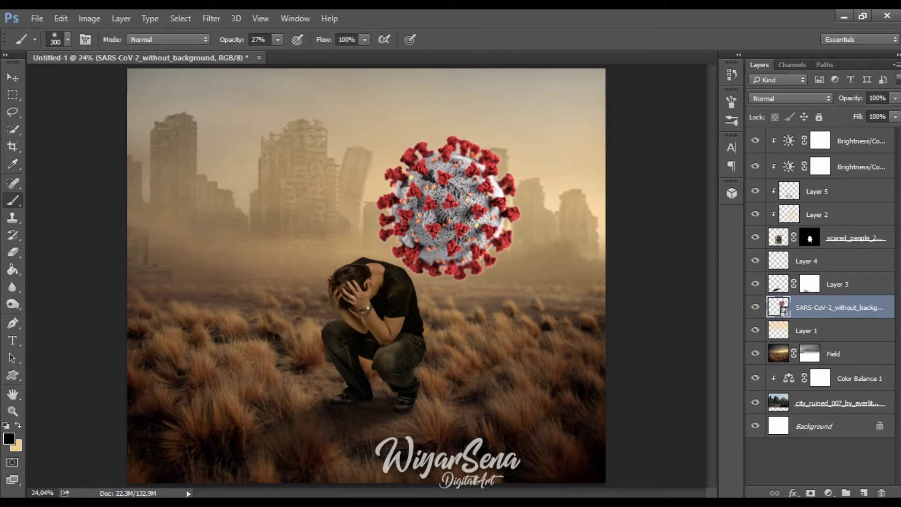
Add a Hue/Saturation adjustment clipped to the virus with Saturation lowered to about -21.
{"action": "left_click", "coordinate": [829, 492]}
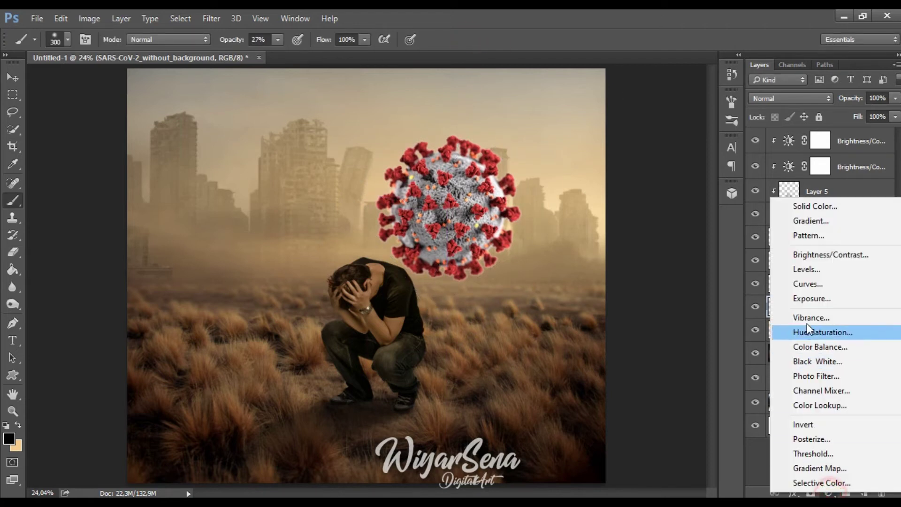
{"action": "left_click", "coordinate": [810, 330]}
{"action": "left_click", "coordinate": [577, 352]}
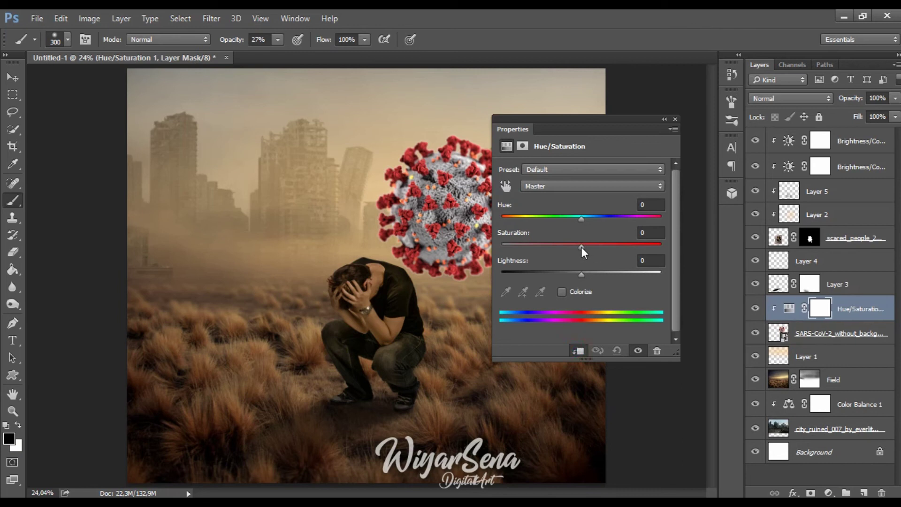
{"action": "left_click_drag", "start_coordinate": [581, 247], "coordinate": [559, 249]}
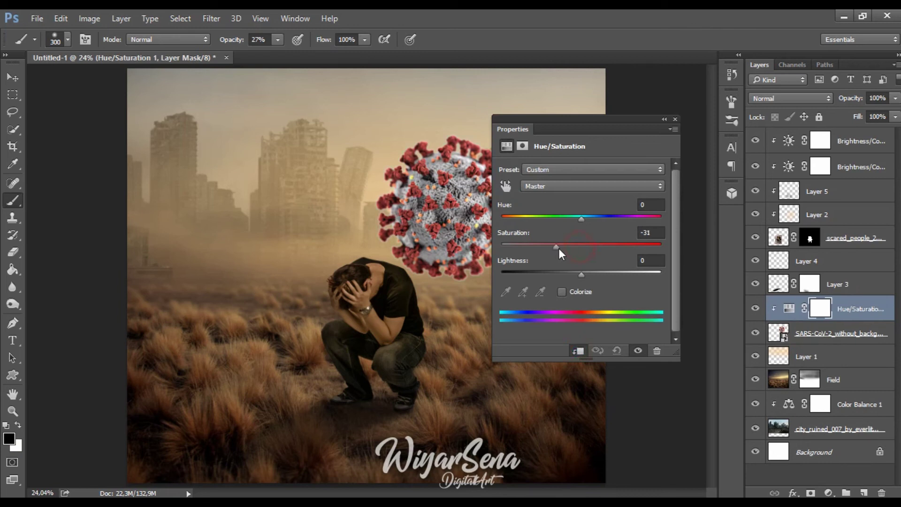
{"action": "left_click", "coordinate": [675, 120]}
Add a Brightness/Contrast adjustment clipped to the virus with Brightness set to -78.
{"action": "left_click", "coordinate": [829, 493]}
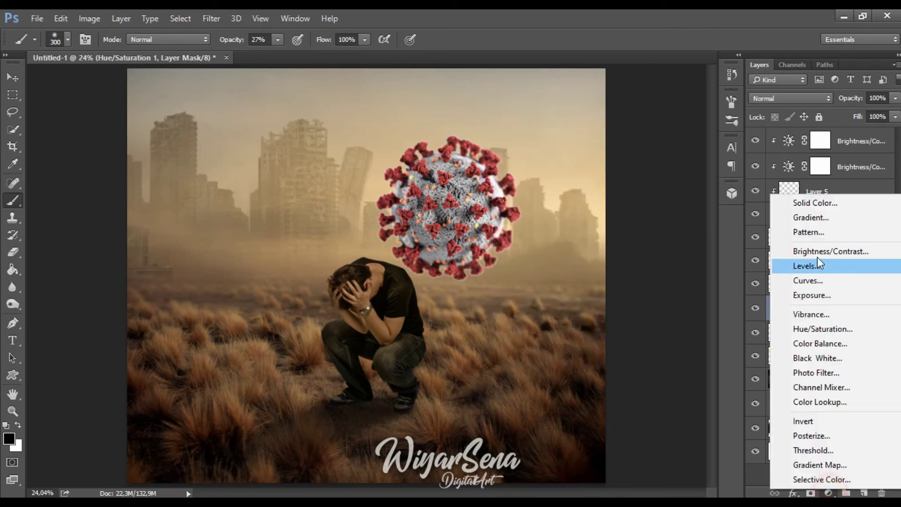
{"action": "left_click", "coordinate": [816, 248]}
{"action": "left_click", "coordinate": [577, 351]}
{"action": "left_click_drag", "start_coordinate": [582, 203], "coordinate": [545, 208]}
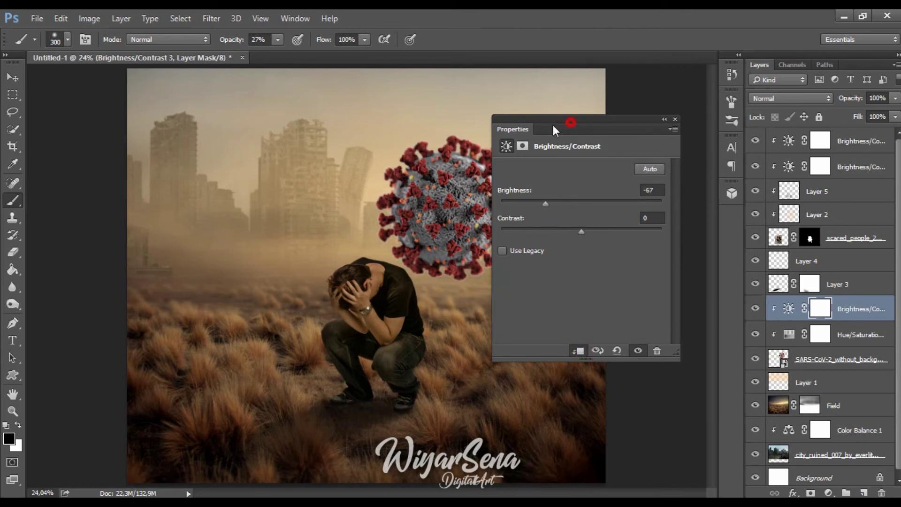
{"action": "left_click_drag", "start_coordinate": [553, 125], "coordinate": [200, 116]}
{"action": "left_click_drag", "start_coordinate": [192, 193], "coordinate": [187, 193]}
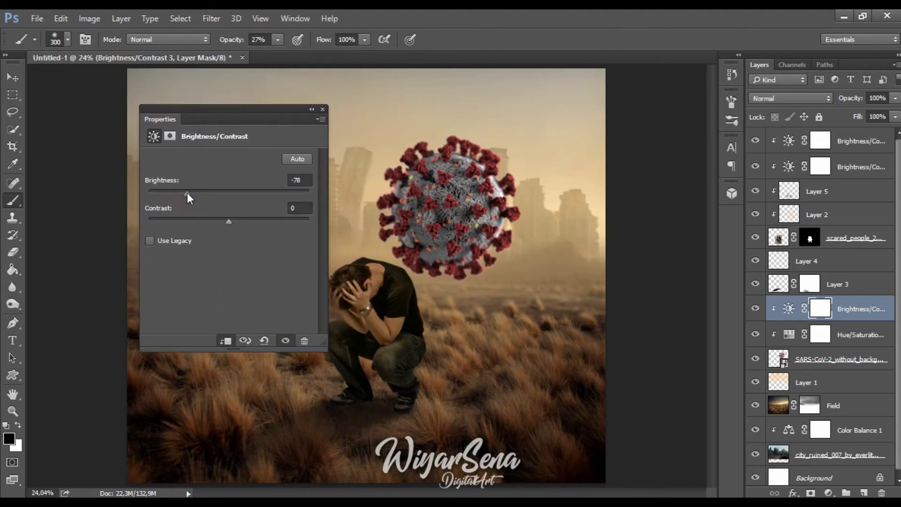
{"action": "left_click", "coordinate": [322, 110]}
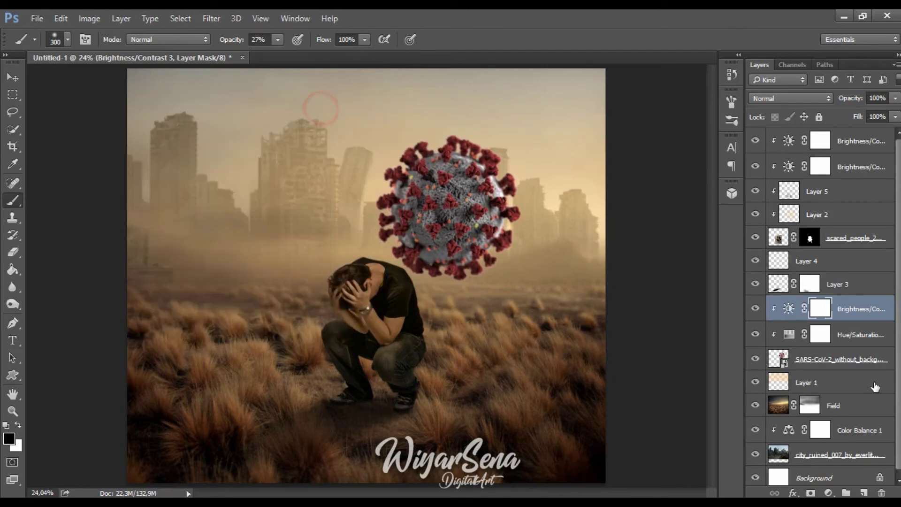
Set the virus's Hue/Saturation adjustment to a Hue of +22 and a Saturation of -20.
{"action": "double_click", "coordinate": [796, 337]}
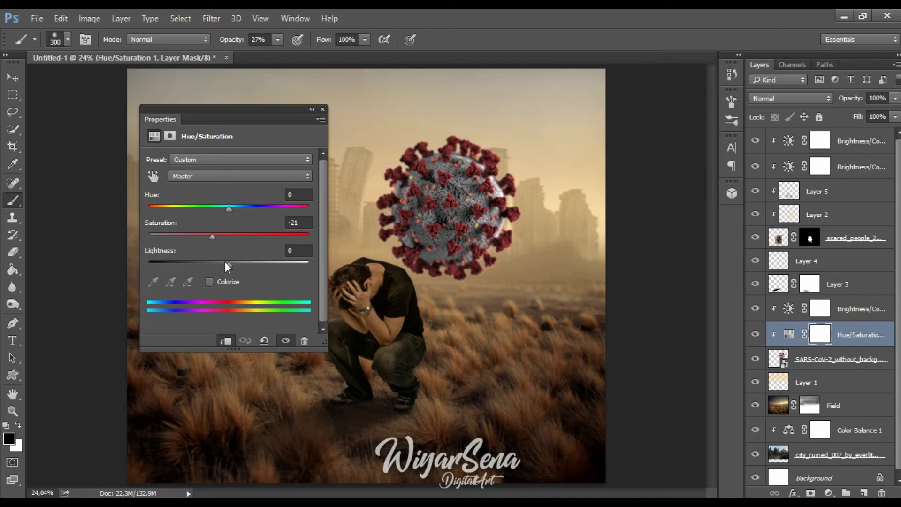
{"action": "mouse_move", "coordinate": [212, 237]}
{"action": "left_mouse_down"}
{"action": "mouse_move", "coordinate": [330, 242]}
{"action": "mouse_move", "coordinate": [182, 247]}
{"action": "mouse_move", "coordinate": [213, 248]}
{"action": "left_mouse_up"}
{"action": "left_click_drag", "start_coordinate": [230, 207], "coordinate": [246, 215]}
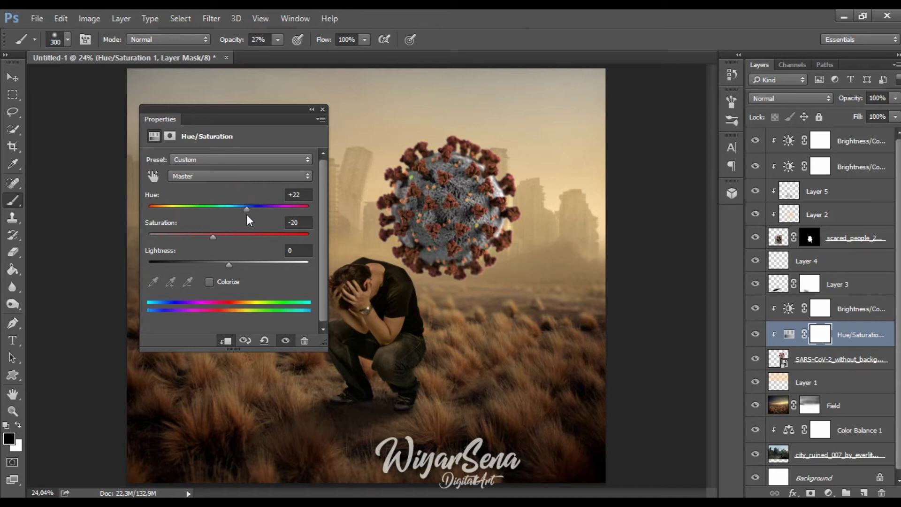
{"action": "left_click", "coordinate": [323, 109]}
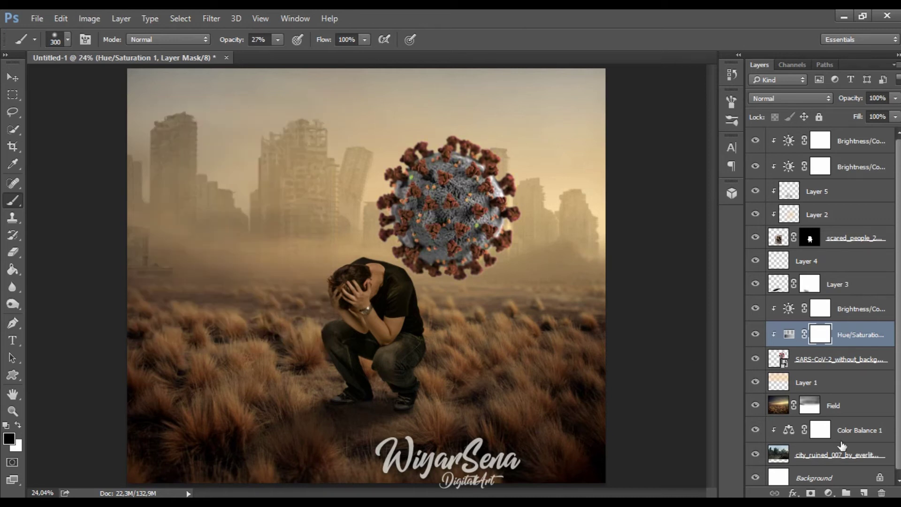
Mask the virus's Brightness/Contrast darkening along its sunlit right edge with an enlarged soft black brush at 27% opacity.
{"action": "left_click", "coordinate": [824, 312]}
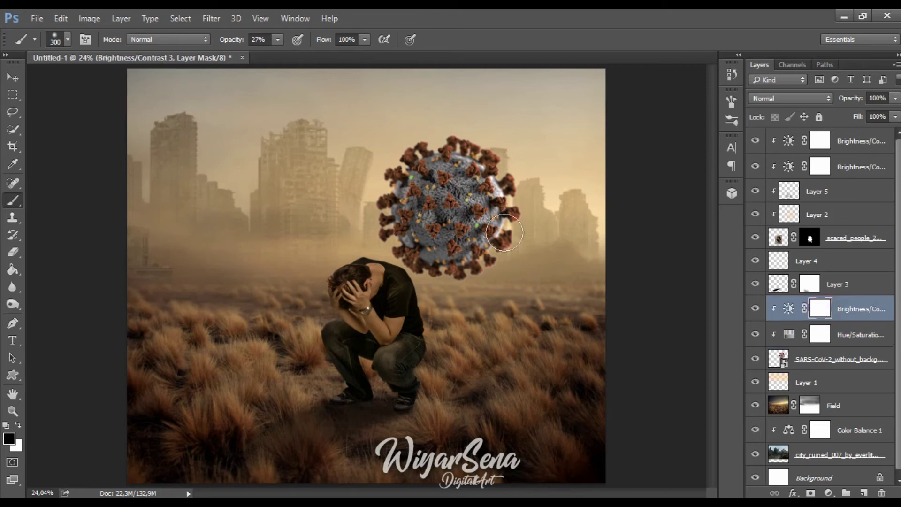
{"action": "key", "text": "bracketright"}
{"action": "key", "text": "bracketright"}
{"action": "key", "text": "bracketright"}
{"action": "left_click", "coordinate": [511, 185]}
{"action": "key", "text": "bracketright"}
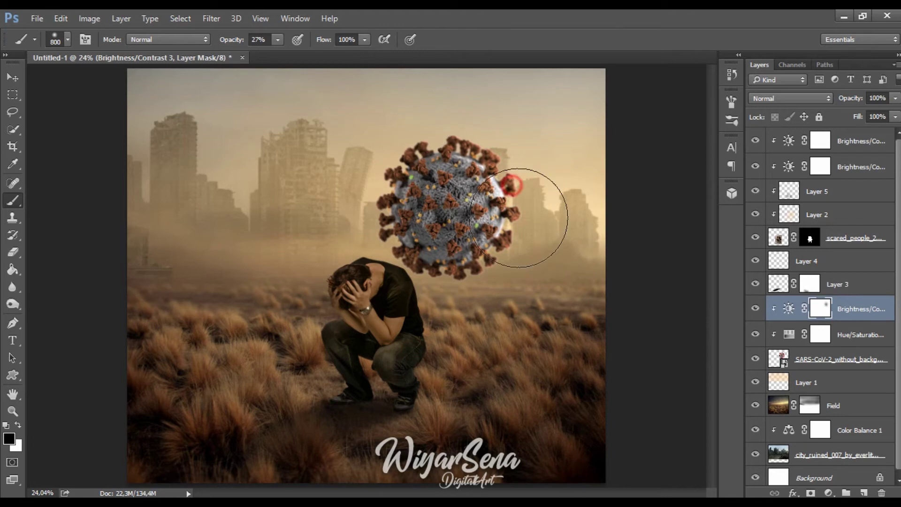
Add a clipped Overlay layer above the virus's Hue/Saturation adjustment and paint light orange over the virus with a brush up to 1200 px.
{"action": "left_click", "coordinate": [872, 335]}
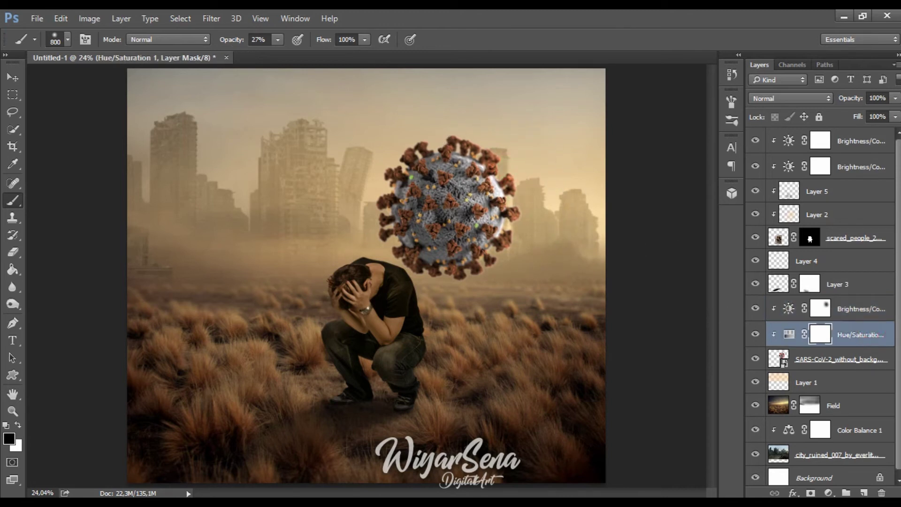
{"action": "left_click", "coordinate": [865, 493]}
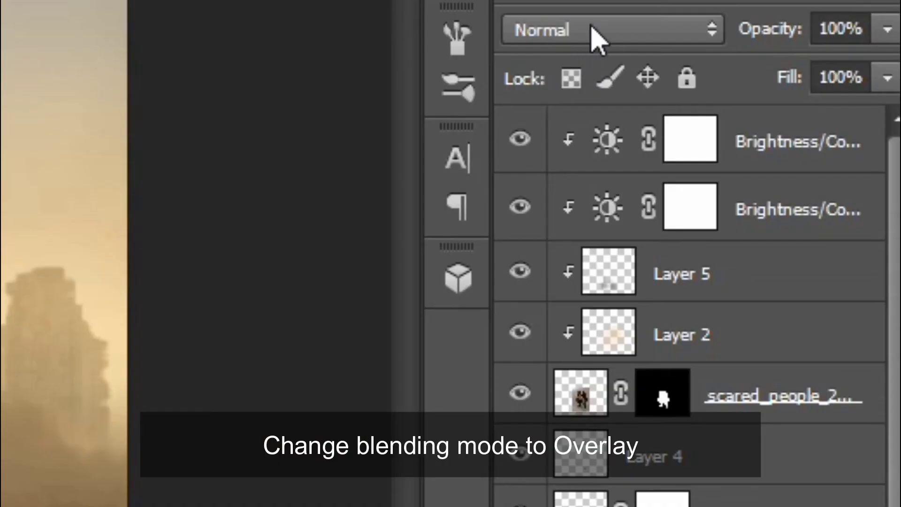
{"action": "left_click", "coordinate": [592, 31]}
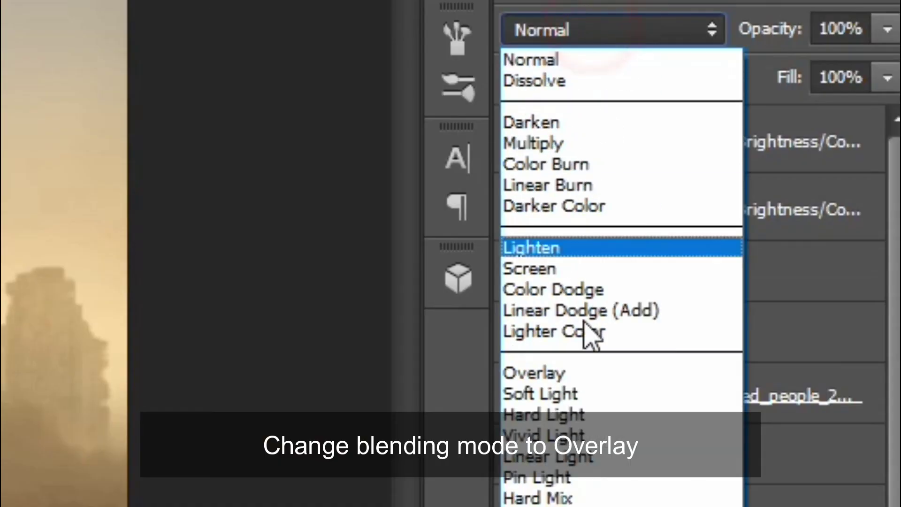
{"action": "left_click", "coordinate": [562, 373]}
{"action": "key", "text": "bracketright"}
{"action": "key", "text": "bracketright"}
{"action": "key", "text": "bracketright"}
{"action": "left_click", "coordinate": [462, 214]}
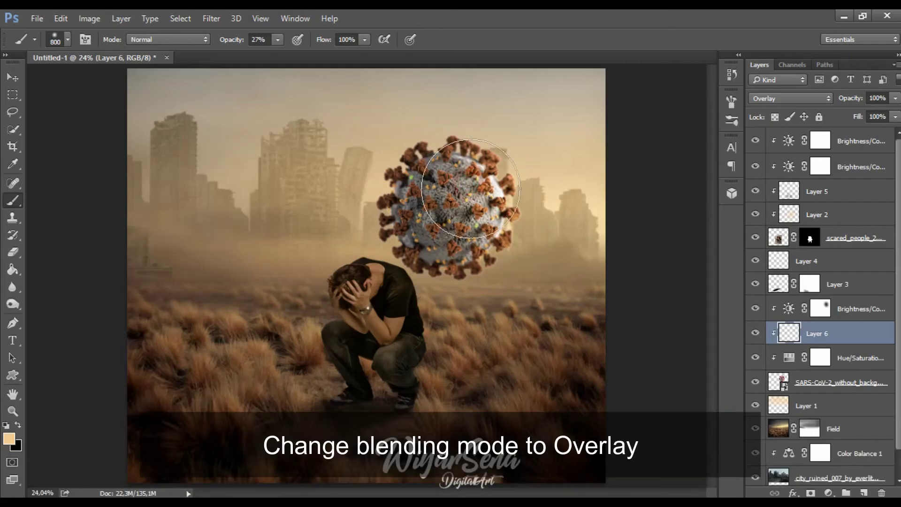
{"action": "key", "text": "bracketright"}
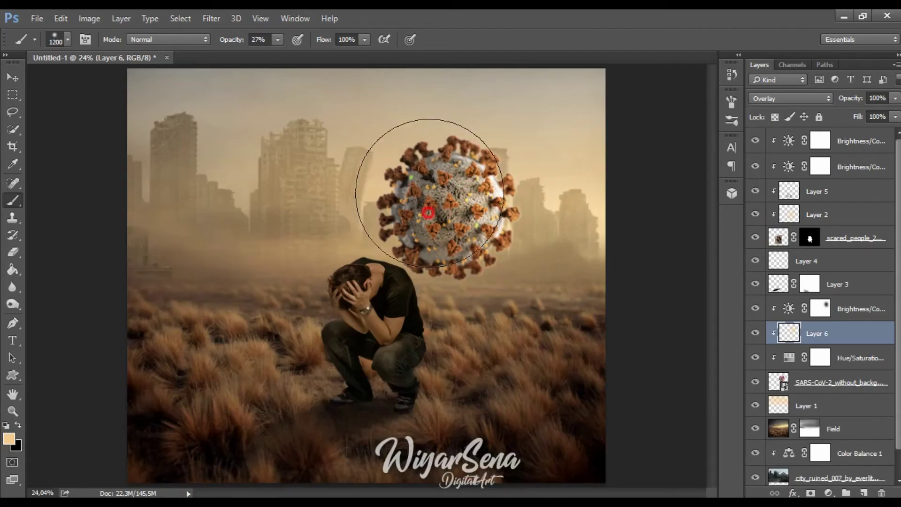
{"action": "left_click", "coordinate": [434, 195]}
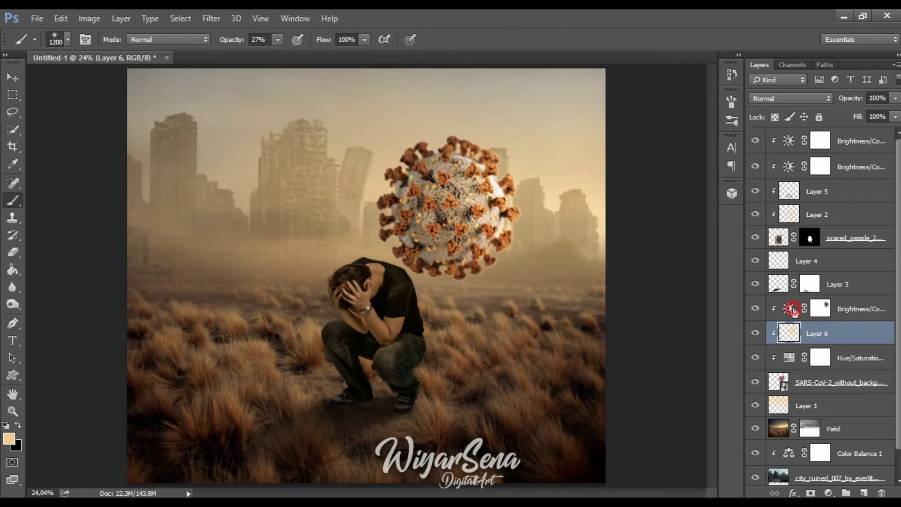
Change the virus's Brightness/Contrast adjustment to a Brightness of -135 and a Contrast of about 31.
{"action": "double_click", "coordinate": [793, 308]}
{"action": "left_click_drag", "start_coordinate": [187, 194], "coordinate": [157, 193]}
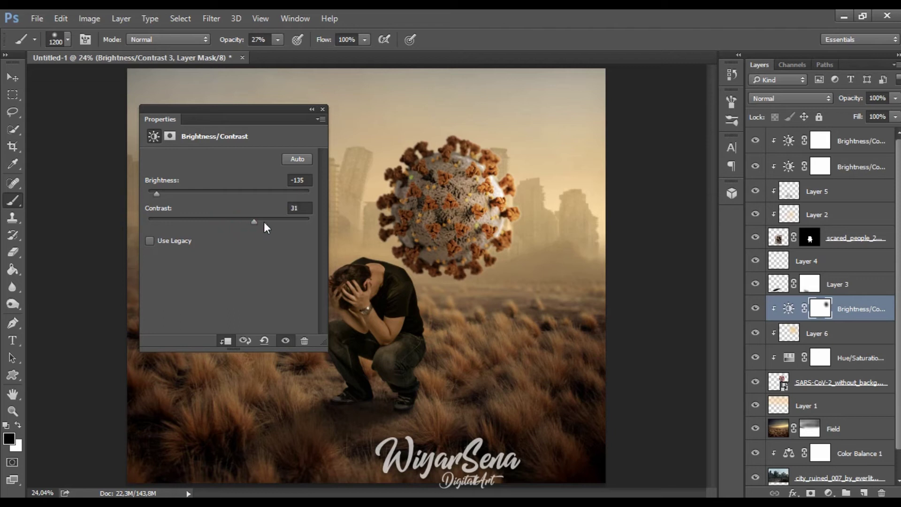
{"action": "left_click", "coordinate": [323, 109]}
Lower the Saturation of the virus's Hue/Saturation adjustment to -33.
{"action": "double_click", "coordinate": [790, 359]}
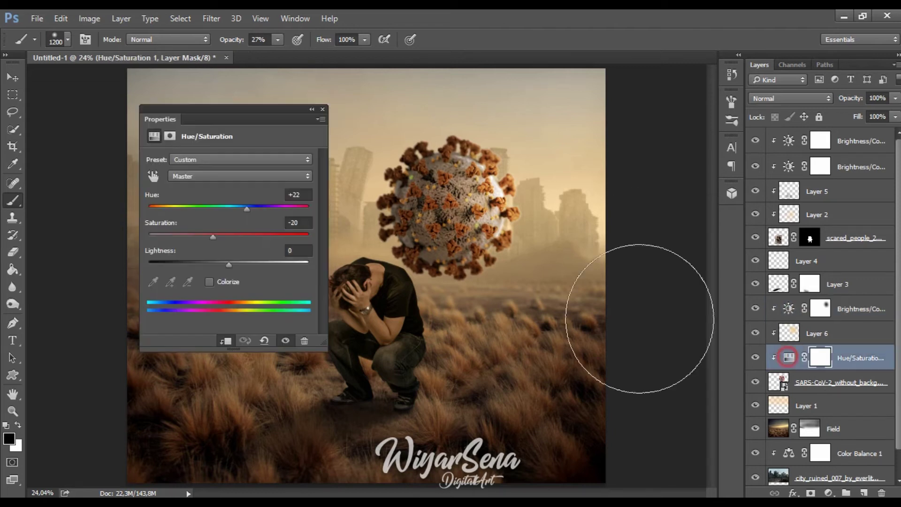
{"action": "left_click_drag", "start_coordinate": [192, 236], "coordinate": [202, 237]}
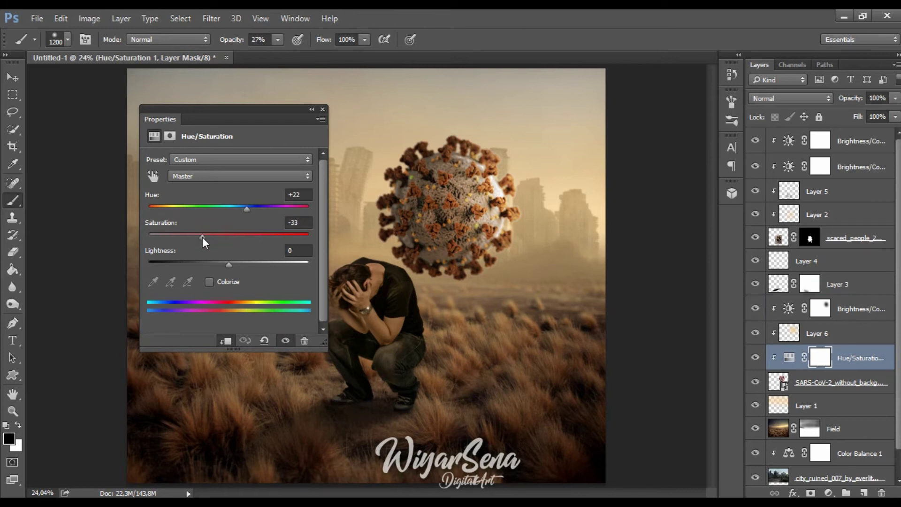
{"action": "left_click", "coordinate": [322, 108]}
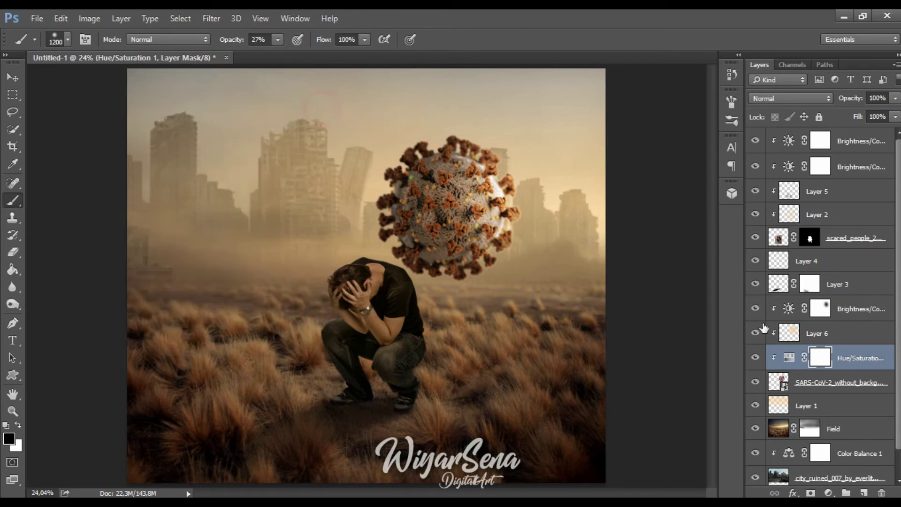
Add another clipped layer above the virus's Overlay layer and shade the virus's left side with a black 1200 px brush at 7% opacity.
{"action": "left_click", "coordinate": [853, 343]}
{"action": "left_click", "coordinate": [864, 494]}
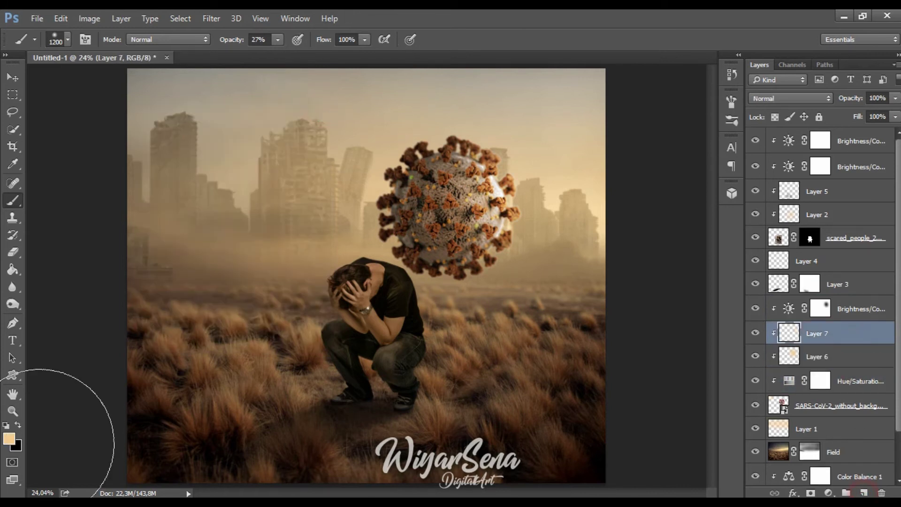
{"action": "left_click", "coordinate": [18, 426]}
{"action": "left_click", "coordinate": [397, 222]}
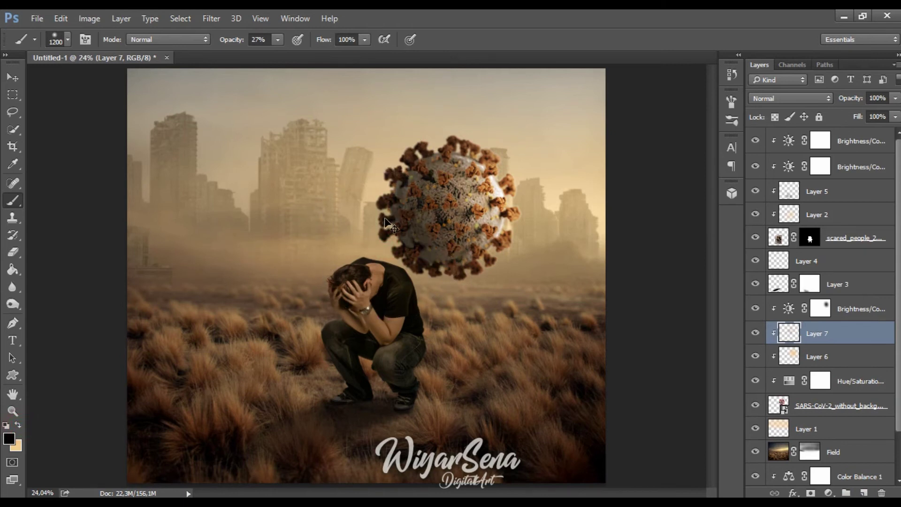
{"action": "key", "text": "ctrl+z"}
{"action": "left_click", "coordinate": [277, 39]}
{"action": "left_click_drag", "start_coordinate": [278, 55], "coordinate": [263, 55]}
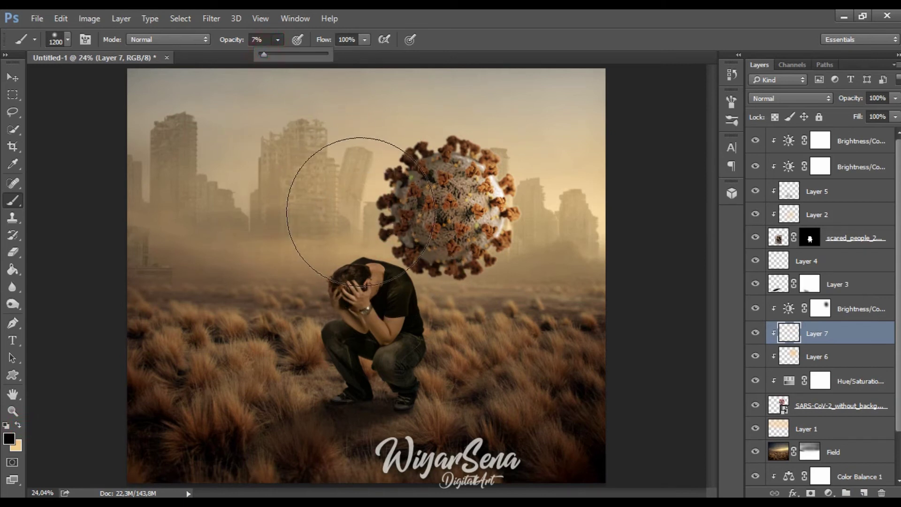
{"action": "mouse_move", "coordinate": [361, 213]}
{"action": "left_mouse_down"}
{"action": "mouse_move", "coordinate": [396, 214]}
{"action": "mouse_move", "coordinate": [412, 312]}
{"action": "mouse_move", "coordinate": [675, 326]}
{"action": "left_mouse_up"}
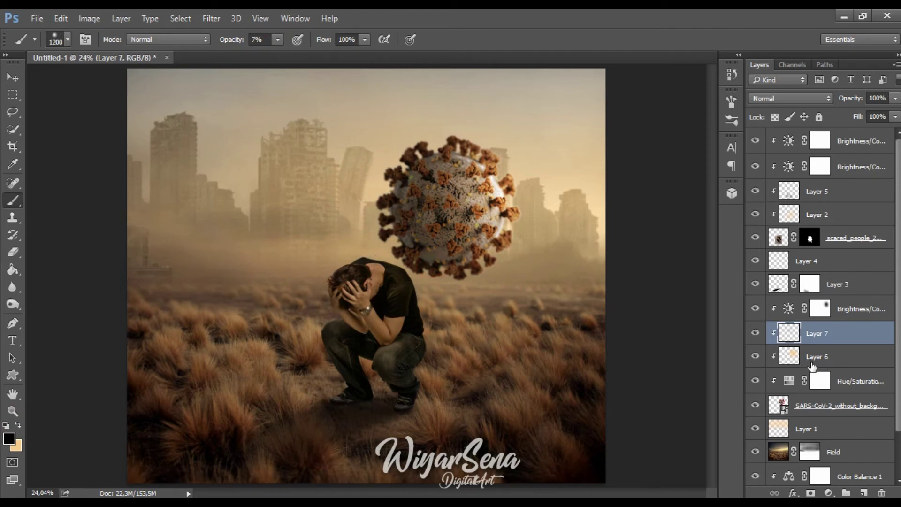
Rasterize the SARS-CoV-2_without_background layer.
{"action": "left_click", "coordinate": [806, 406]}
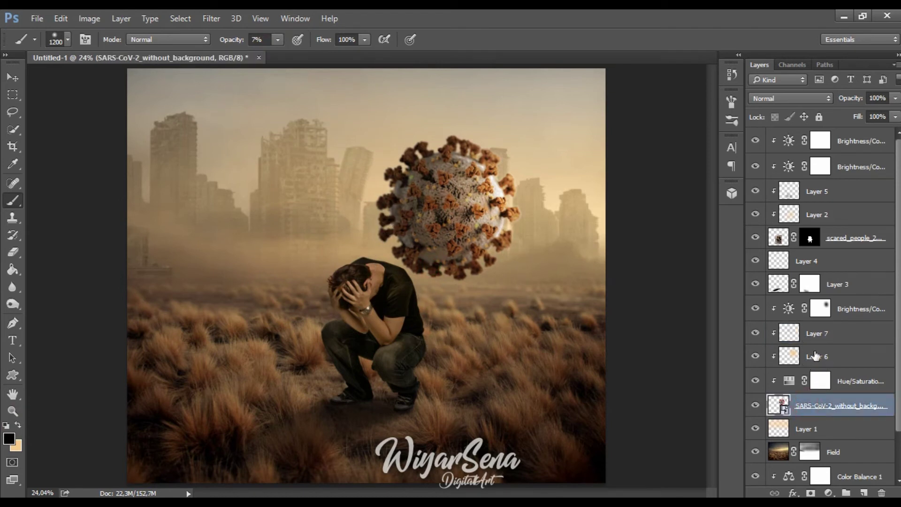
{"action": "right_click", "coordinate": [823, 412]}
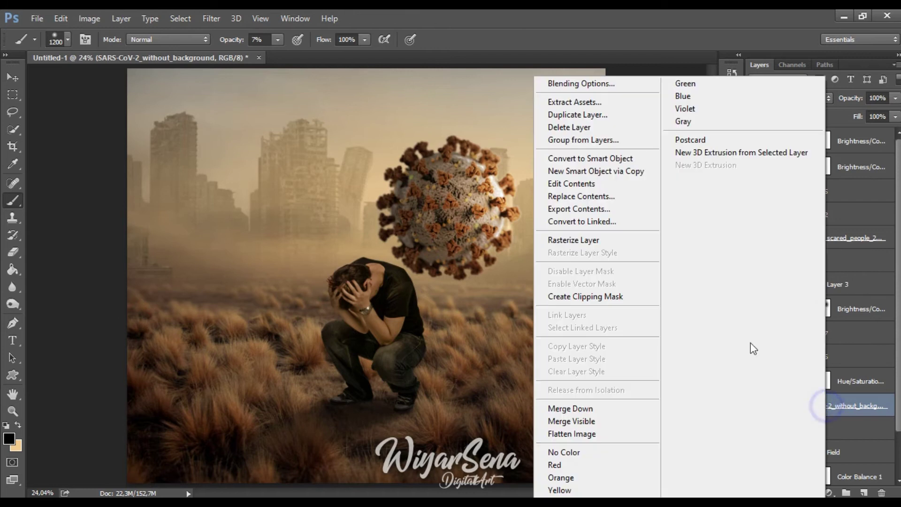
{"action": "left_click", "coordinate": [616, 248]}
Darken the virus's left and lower areas with the Burn tool, using an 800 px brush, Midtones range and 63% exposure.
{"action": "left_click", "coordinate": [14, 303]}
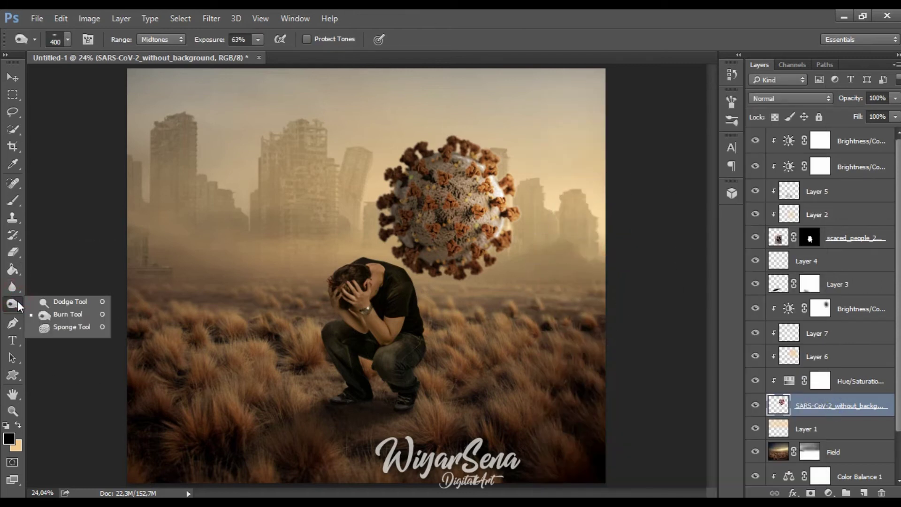
{"action": "left_click", "coordinate": [60, 313]}
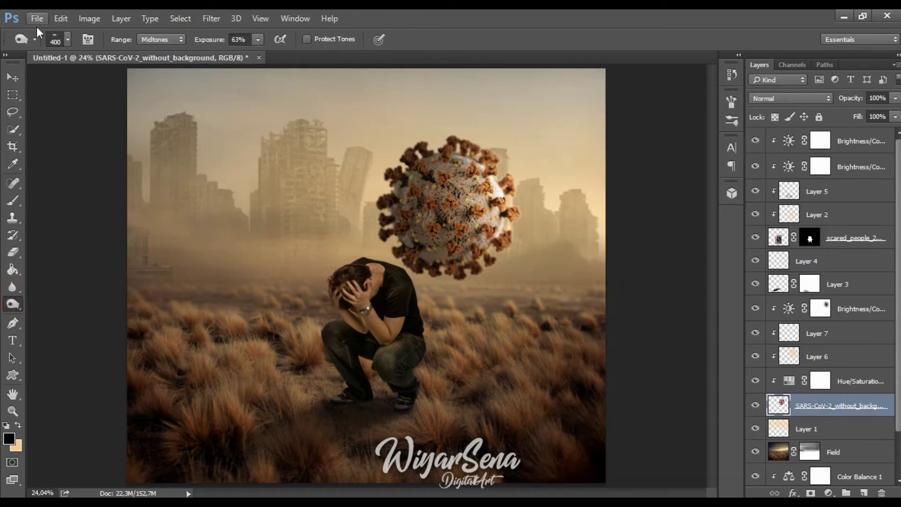
{"action": "left_click", "coordinate": [55, 39]}
{"action": "left_click", "coordinate": [406, 240]}
{"action": "key", "text": "bracketright"}
{"action": "key", "text": "bracketright"}
{"action": "key", "text": "bracketright"}
{"action": "key", "text": "bracketright"}
{"action": "mouse_move", "coordinate": [397, 219]}
{"action": "left_mouse_down"}
{"action": "mouse_move", "coordinate": [396, 210]}
{"action": "mouse_move", "coordinate": [424, 203]}
{"action": "left_mouse_up"}
{"action": "mouse_move", "coordinate": [463, 272]}
{"action": "left_mouse_down"}
{"action": "mouse_move", "coordinate": [454, 233]}
{"action": "mouse_move", "coordinate": [458, 191]}
{"action": "left_mouse_up"}
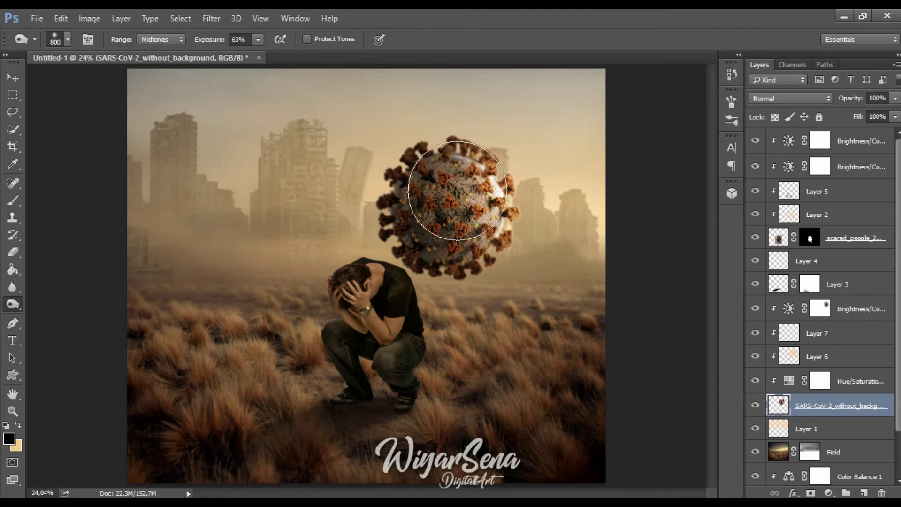
Select the virus layer together with all its clipped layers up to Brightness/Contrast and duplicate them.
{"action": "scroll", "coordinate": [829, 400], "scroll_direction": "down", "scroll_amount": 1}
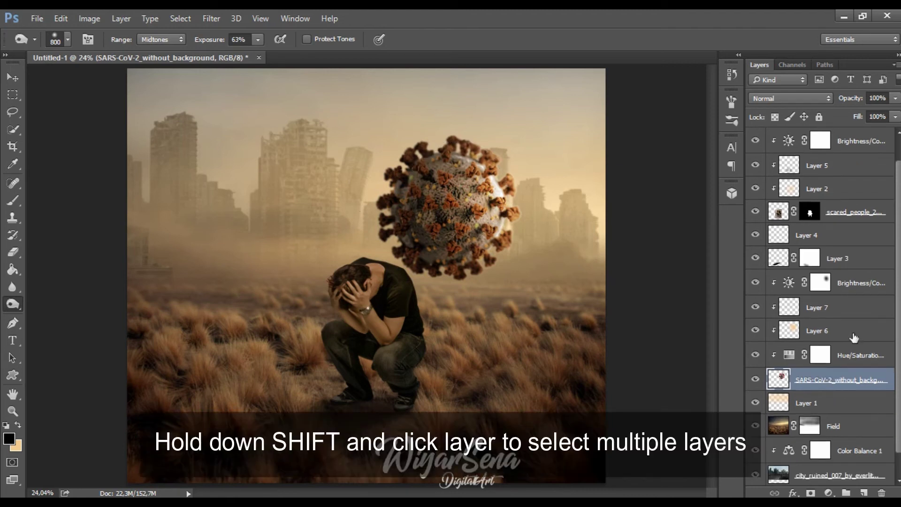
{"action": "left_click", "coordinate": [863, 285], "text": "shift"}
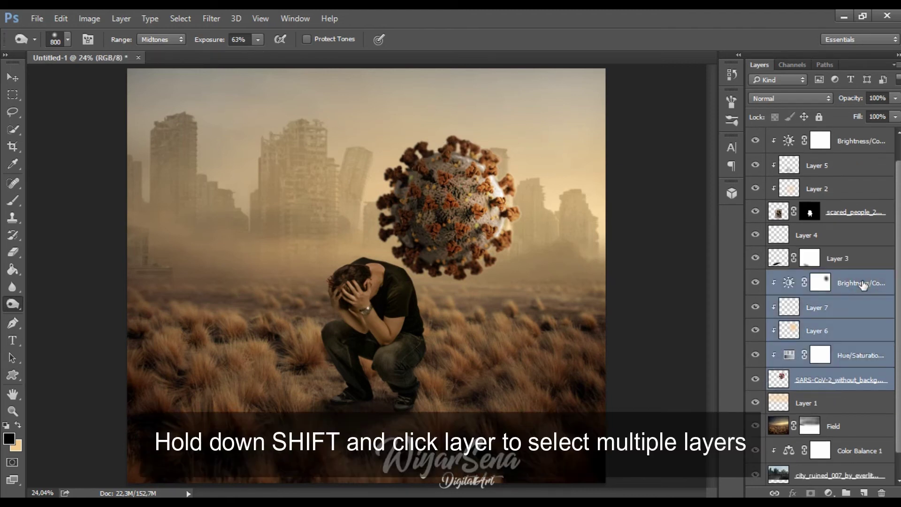
{"action": "key", "text": "ctrl+j"}
Scale the duplicated virus to about 38%, rotate it about 25°, place it before the far-left ruined buildings and apply the transform.
{"action": "key", "text": "v"}
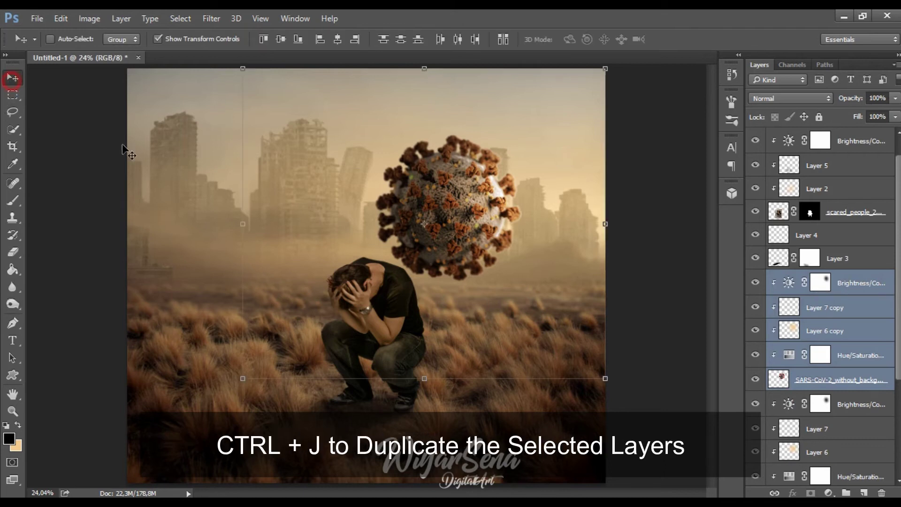
{"action": "left_click_drag", "start_coordinate": [606, 378], "coordinate": [427, 227]}
{"action": "left_click_drag", "start_coordinate": [388, 194], "coordinate": [172, 293]}
{"action": "left_click_drag", "start_coordinate": [263, 322], "coordinate": [226, 227]}
{"action": "left_click_drag", "start_coordinate": [268, 265], "coordinate": [230, 294]}
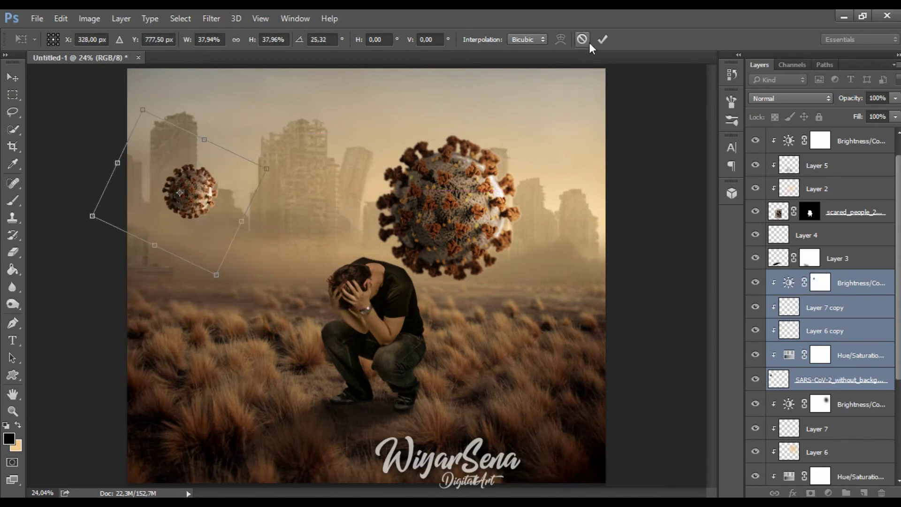
{"action": "left_click", "coordinate": [601, 40]}
Paint black on the small virus's Brightness/Contrast mask along its right edge with a soft 250 px brush at 7% opacity.
{"action": "left_click", "coordinate": [815, 286]}
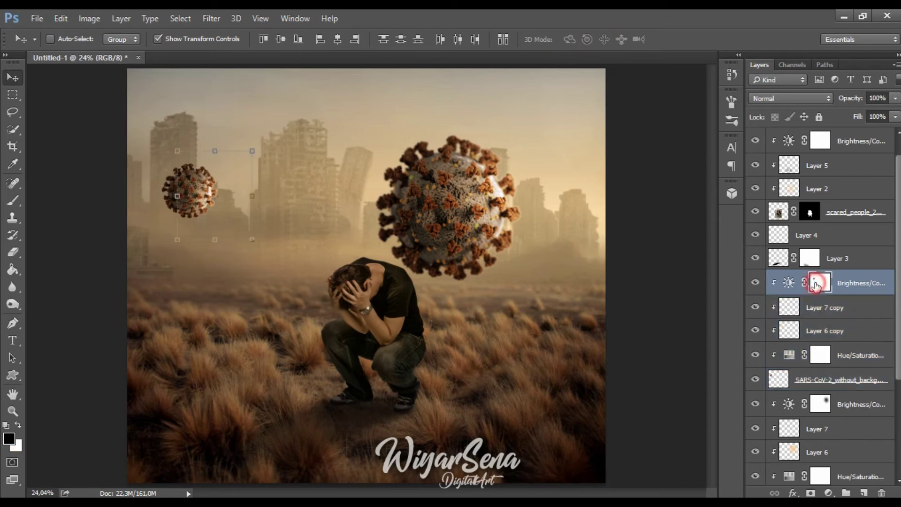
{"action": "key", "text": "ctrl+plus"}
{"action": "key", "text": "ctrl+plus"}
{"action": "key", "text": "ctrl+plus"}
{"action": "left_click_drag", "start_coordinate": [220, 222], "coordinate": [396, 341]}
{"action": "key", "text": "b"}
{"action": "key", "text": "bracketleft"}
{"action": "key", "text": "bracketleft"}
{"action": "key", "text": "bracketleft"}
{"action": "key", "text": "bracketleft"}
{"action": "key", "text": "bracketleft"}
{"action": "key", "text": "bracketleft"}
{"action": "key", "text": "bracketleft"}
{"action": "key", "text": "bracketleft"}
{"action": "key", "text": "bracketleft"}
{"action": "key", "text": "bracketleft"}
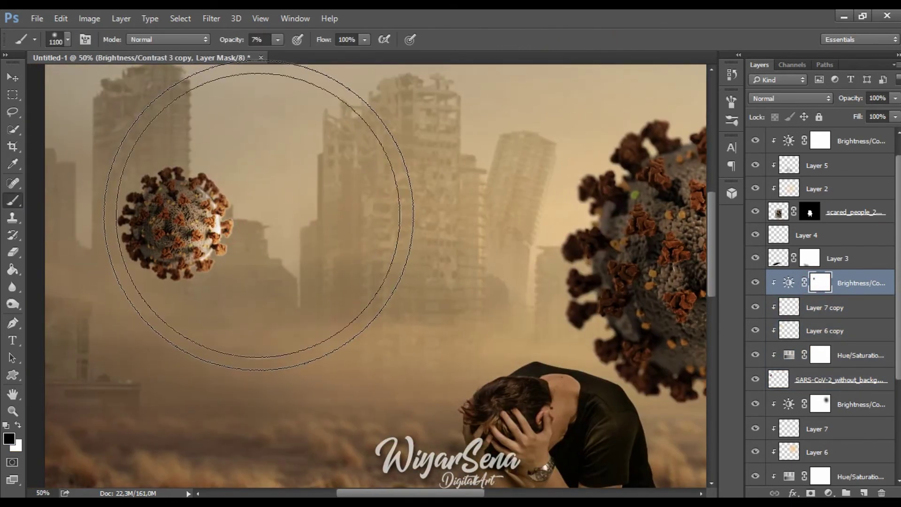
{"action": "mouse_move", "coordinate": [239, 204]}
{"action": "left_mouse_down"}
{"action": "mouse_move", "coordinate": [215, 184]}
{"action": "mouse_move", "coordinate": [224, 189]}
{"action": "mouse_move", "coordinate": [211, 199]}
{"action": "mouse_move", "coordinate": [210, 253]}
{"action": "mouse_move", "coordinate": [214, 265]}
{"action": "mouse_move", "coordinate": [247, 264]}
{"action": "mouse_move", "coordinate": [173, 205]}
{"action": "mouse_move", "coordinate": [239, 229]}
{"action": "mouse_move", "coordinate": [232, 246]}
{"action": "left_mouse_up"}
{"action": "key", "text": "ctrl+0"}
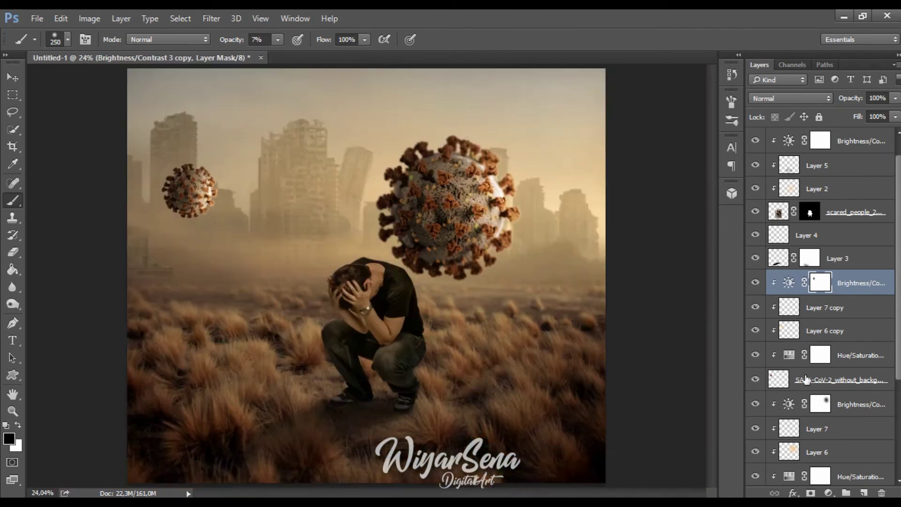
Blur the small far-left virus's base layer with a Gaussian Blur radius of 3.5 pixels.
{"action": "left_click", "coordinate": [789, 377]}
{"action": "key", "text": "ctrl+plus"}
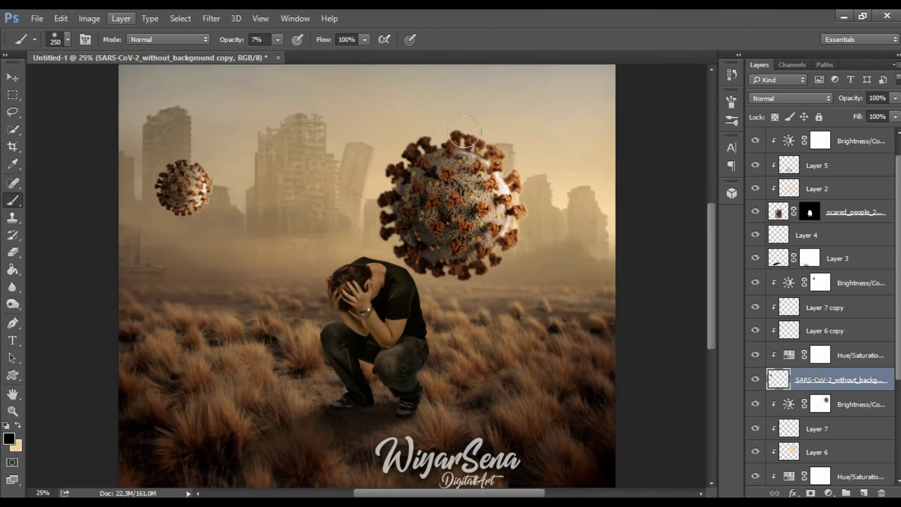
{"action": "left_click", "coordinate": [220, 21]}
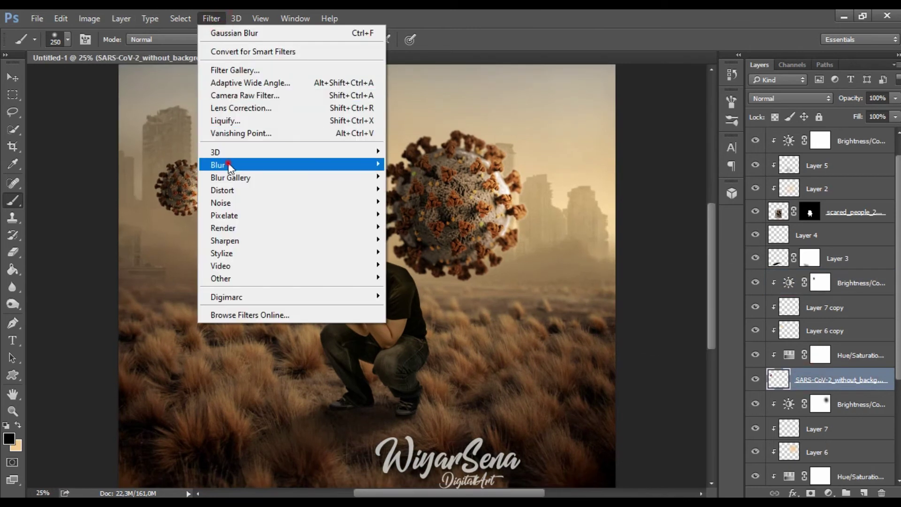
{"action": "mouse_move", "coordinate": [231, 165]}
{"action": "left_click", "coordinate": [423, 216]}
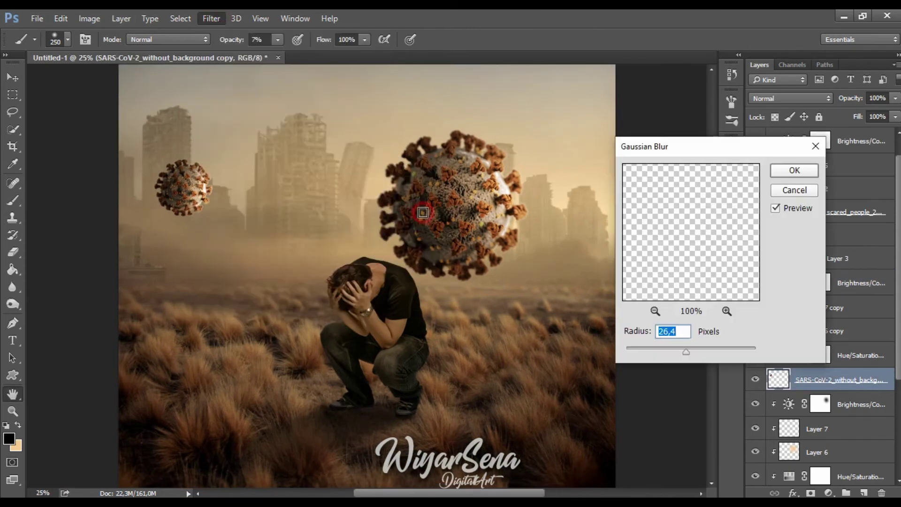
{"action": "left_click", "coordinate": [670, 349]}
{"action": "left_click_drag", "start_coordinate": [671, 350], "coordinate": [665, 353]}
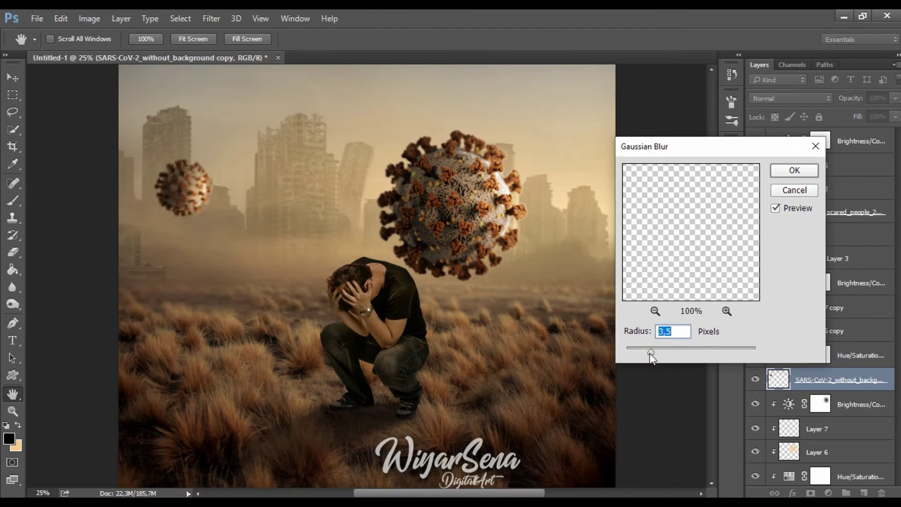
{"action": "left_click", "coordinate": [799, 190]}
{"action": "key", "text": "b"}
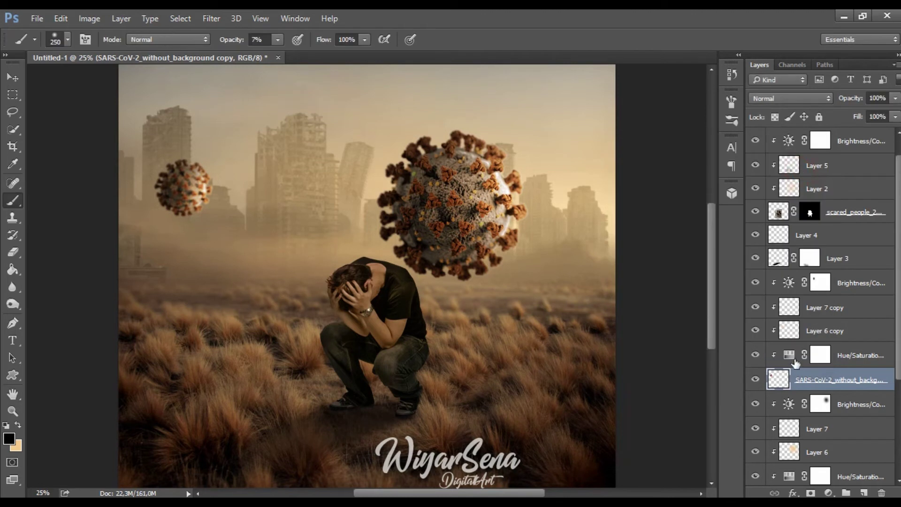
Add a new clipped layer directly above Layer 6 copy in the small virus's stack.
{"action": "left_click", "coordinate": [851, 311]}
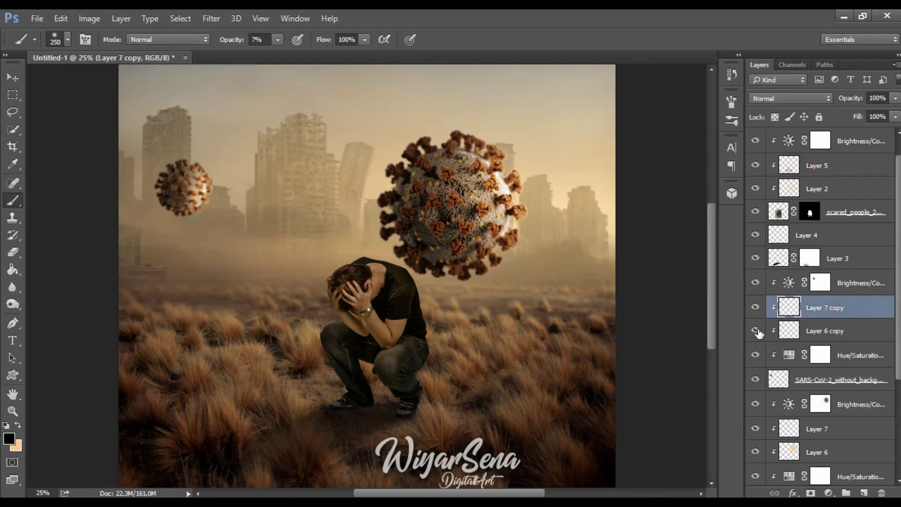
{"action": "left_click", "coordinate": [822, 332]}
{"action": "left_click", "coordinate": [865, 493]}
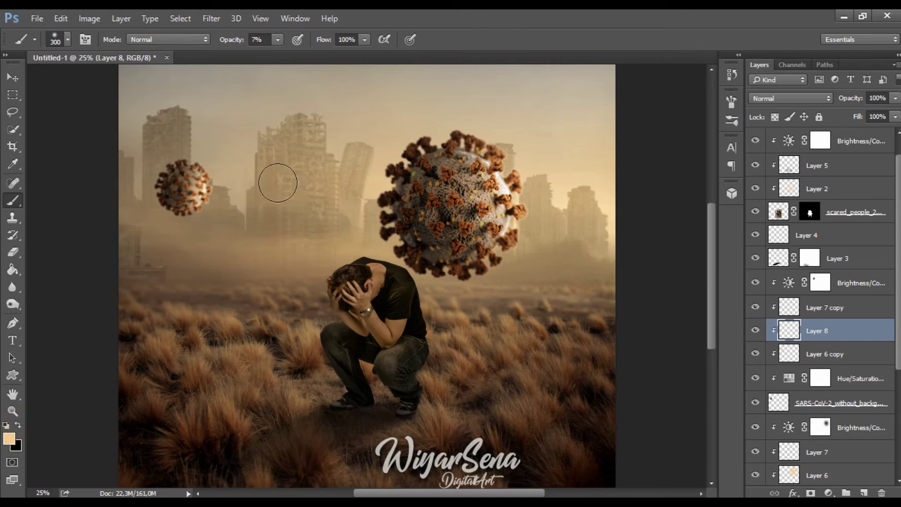
Paint a light peach haze over the small virus on the new layer, using a soft 900 px brush at 22% opacity.
{"action": "key", "text": "bracketright"}
{"action": "key", "text": "bracketright"}
{"action": "key", "text": "bracketright"}
{"action": "key", "text": "bracketright"}
{"action": "left_click", "coordinate": [184, 191]}
{"action": "key", "text": "bracketright"}
{"action": "key", "text": "bracketright"}
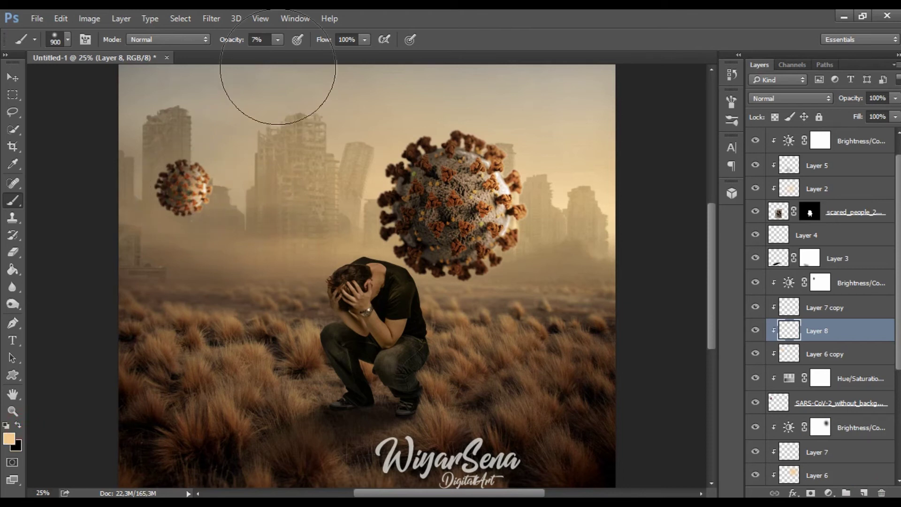
{"action": "left_click", "coordinate": [277, 42]}
{"action": "left_click_drag", "start_coordinate": [286, 56], "coordinate": [290, 56]}
{"action": "left_click", "coordinate": [182, 196]}
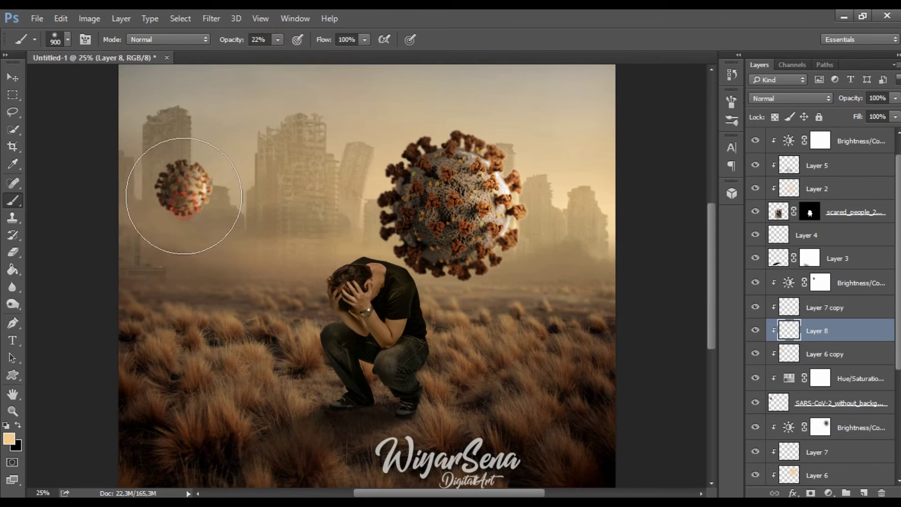
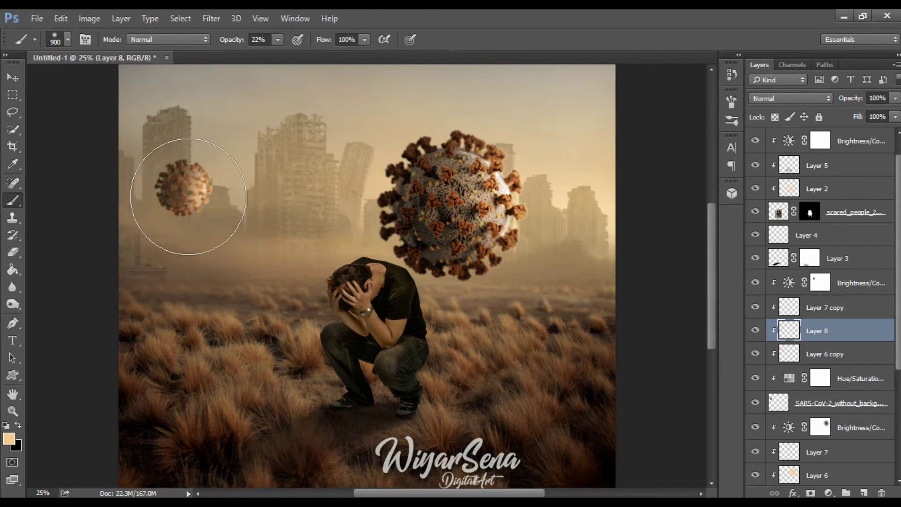
{"action": "key", "text": "ctrl+minus"}
{"action": "key", "text": "ctrl+minus"}
{"action": "key", "text": "ctrl+0"}
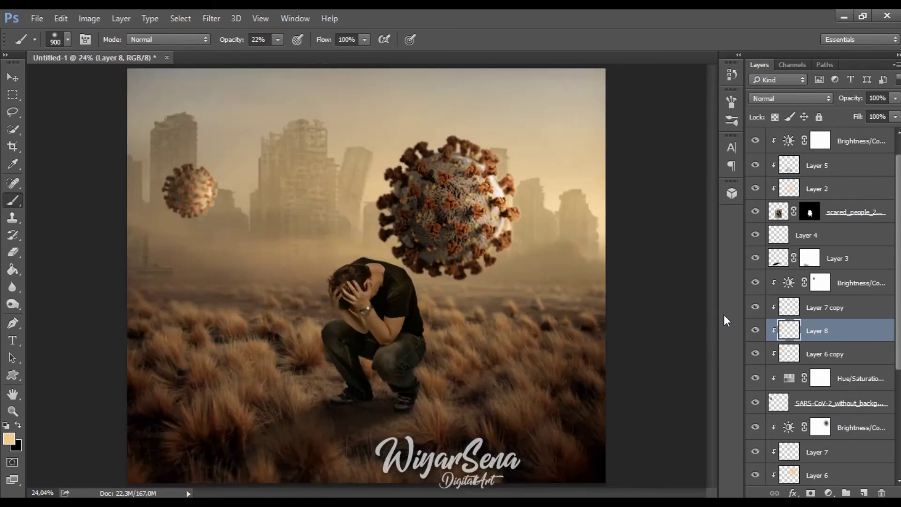
Select the large virus layer together with all its clipped layers up to Brightness/Contrast 3 and duplicate them.
{"action": "scroll", "coordinate": [829, 374], "scroll_direction": "down", "scroll_amount": 2}
{"action": "left_click", "coordinate": [849, 376]}
{"action": "scroll", "coordinate": [849, 376], "scroll_direction": "down", "scroll_amount": 2}
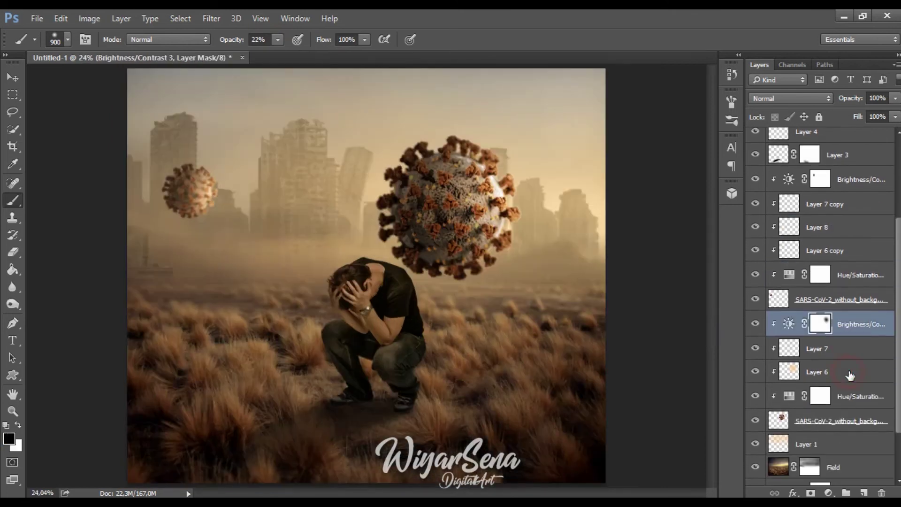
{"action": "left_click", "coordinate": [854, 419], "text": "shift"}
{"action": "key", "text": "ctrl+j"}
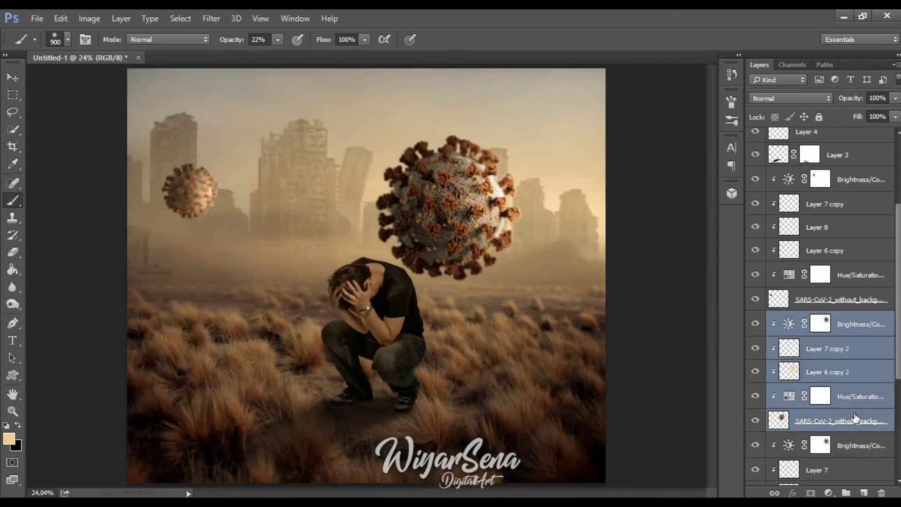
Scale the duplicated virus to about 65%, rotate it about -55°, place it beside the crouching man's head over the field and apply the transform.
{"action": "key", "text": "v"}
{"action": "left_click_drag", "start_coordinate": [414, 311], "coordinate": [264, 296]}
{"action": "left_click_drag", "start_coordinate": [459, 361], "coordinate": [275, 220]}
{"action": "left_click_drag", "start_coordinate": [248, 156], "coordinate": [321, 325]}
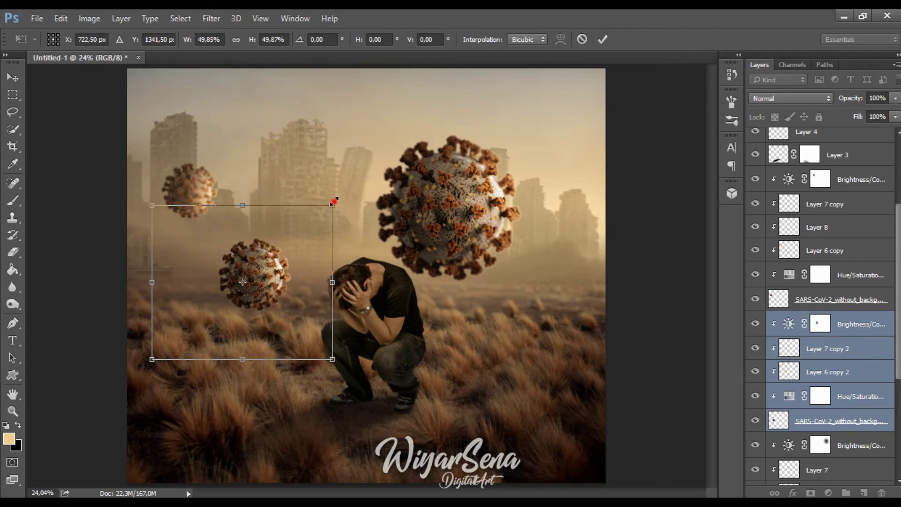
{"action": "left_click_drag", "start_coordinate": [334, 201], "coordinate": [368, 125]}
{"action": "left_click_drag", "start_coordinate": [128, 134], "coordinate": [47, 307]}
{"action": "left_click_drag", "start_coordinate": [206, 300], "coordinate": [167, 339]}
{"action": "left_click_drag", "start_coordinate": [403, 251], "coordinate": [500, 201]}
{"action": "left_click_drag", "start_coordinate": [372, 249], "coordinate": [354, 237]}
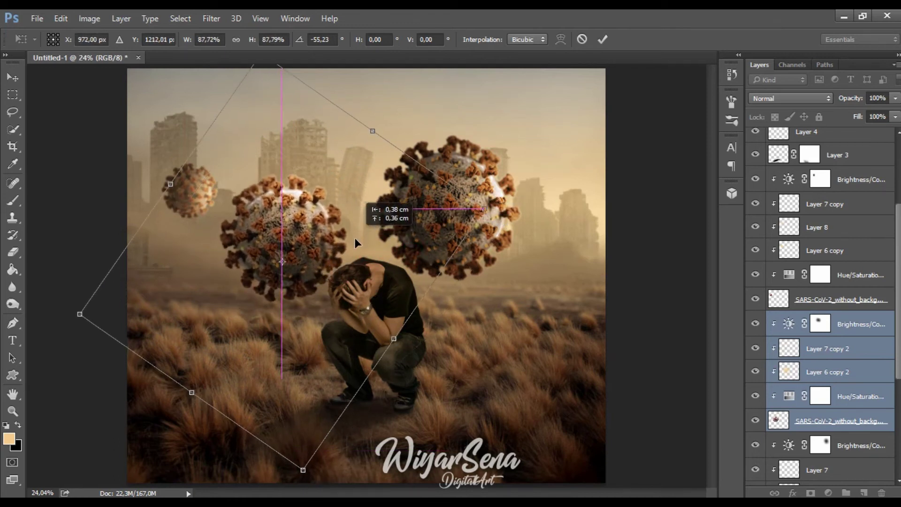
{"action": "left_click_drag", "start_coordinate": [484, 213], "coordinate": [383, 239]}
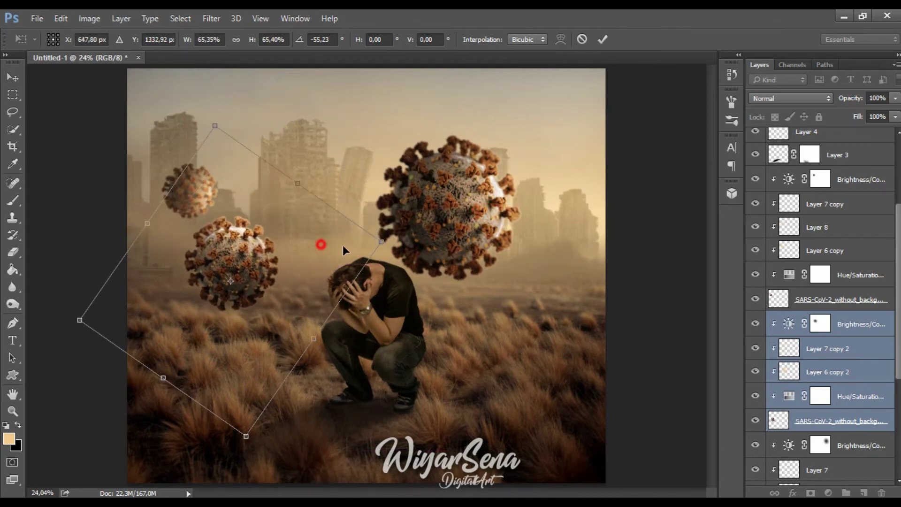
{"action": "left_click_drag", "start_coordinate": [320, 243], "coordinate": [355, 245]}
{"action": "left_click", "coordinate": [603, 40]}
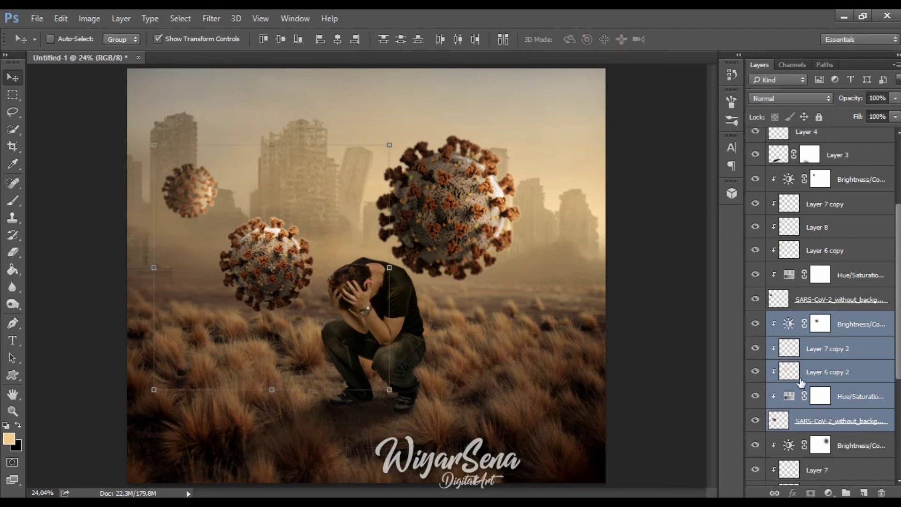
Select the new virus's Brightness/Contrast mask and toggle that adjustment and the virus layer to compare their effect.
{"action": "left_click", "coordinate": [822, 328]}
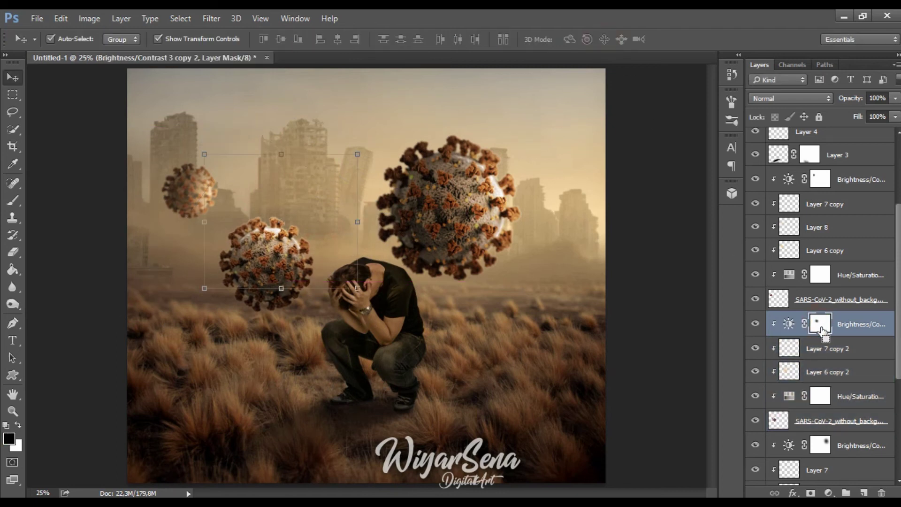
{"action": "key", "text": "ctrl+plus"}
{"action": "left_click", "coordinate": [755, 324]}
{"action": "left_click", "coordinate": [755, 324]}
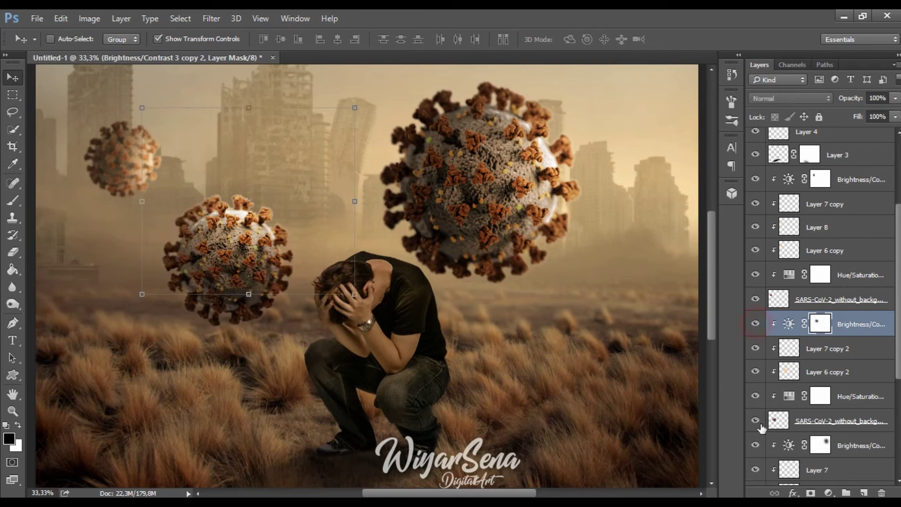
{"action": "left_click", "coordinate": [755, 421]}
{"action": "left_click", "coordinate": [754, 422]}
{"action": "left_click_drag", "start_coordinate": [220, 258], "coordinate": [327, 311]}
{"action": "key", "text": "ctrl+plus"}
{"action": "key", "text": "ctrl+plus"}
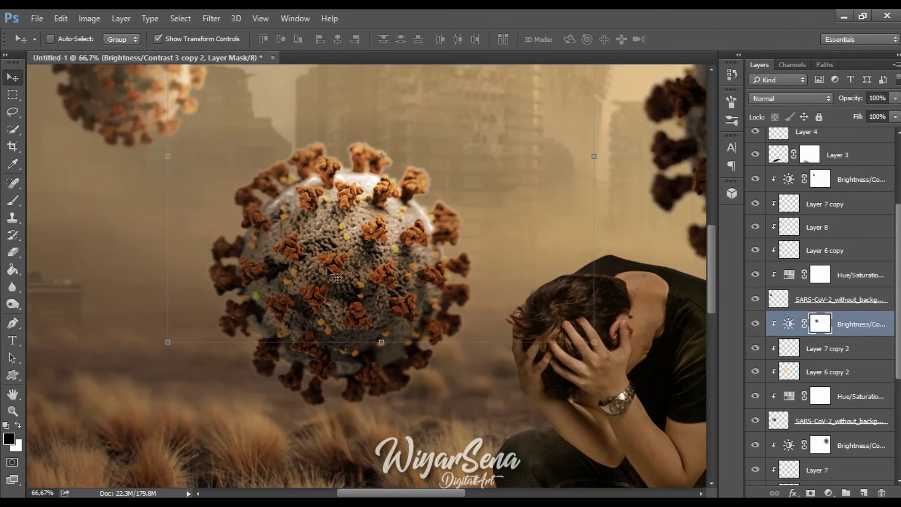
Paint white on the mask over the new virus's upper left area with a 600 px brush at 56% opacity.
{"action": "key", "text": "b"}
{"action": "left_click", "coordinate": [18, 425]}
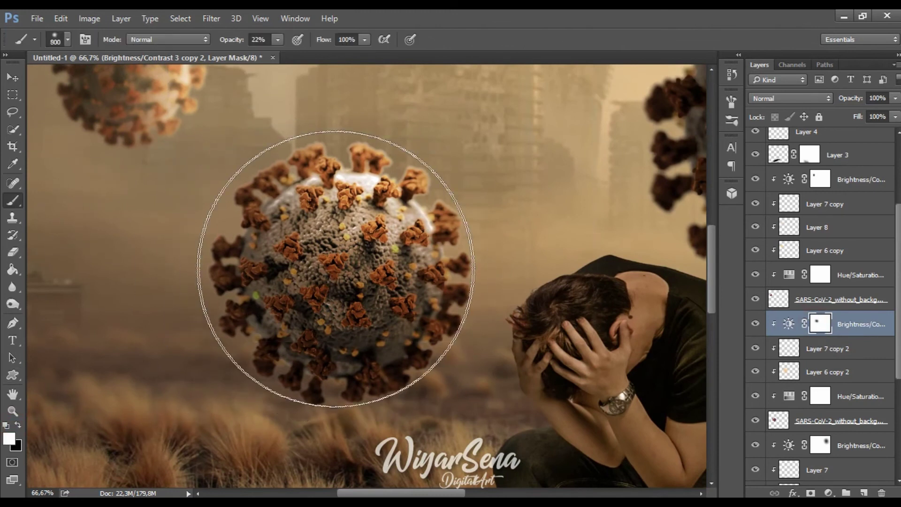
{"action": "key", "text": "bracketleft"}
{"action": "key", "text": "bracketleft"}
{"action": "left_click", "coordinate": [278, 39]}
{"action": "left_click_drag", "start_coordinate": [279, 54], "coordinate": [302, 55]}
{"action": "mouse_move", "coordinate": [213, 207]}
{"action": "left_mouse_down"}
{"action": "mouse_move", "coordinate": [348, 215]}
{"action": "mouse_move", "coordinate": [356, 207]}
{"action": "mouse_move", "coordinate": [307, 220]}
{"action": "left_mouse_up"}
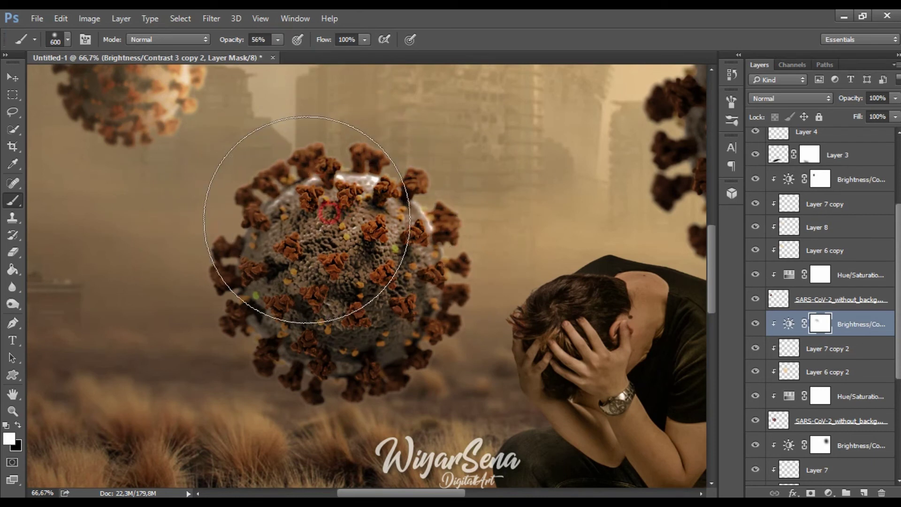
Paint black on the mask along the new virus's right and upper edges with a 400 px brush at 31% opacity.
{"action": "left_click", "coordinate": [18, 425]}
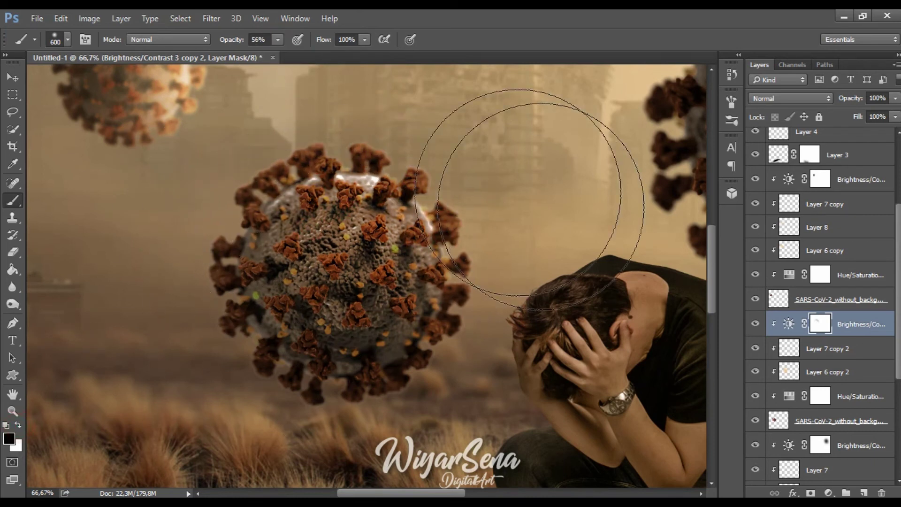
{"action": "key", "text": "bracketleft"}
{"action": "key", "text": "bracketleft"}
{"action": "left_click_drag", "start_coordinate": [416, 188], "coordinate": [458, 225]}
{"action": "key", "text": "ctrl+z"}
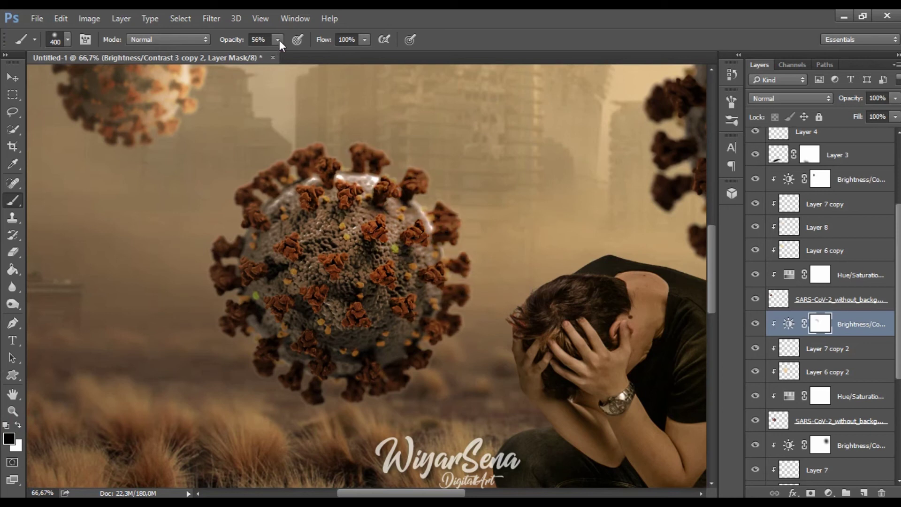
{"action": "left_click", "coordinate": [278, 41]}
{"action": "left_click", "coordinate": [261, 55]}
{"action": "mouse_move", "coordinate": [378, 151]}
{"action": "left_mouse_down"}
{"action": "mouse_move", "coordinate": [448, 260]}
{"action": "mouse_move", "coordinate": [466, 273]}
{"action": "mouse_move", "coordinate": [471, 322]}
{"action": "left_mouse_up"}
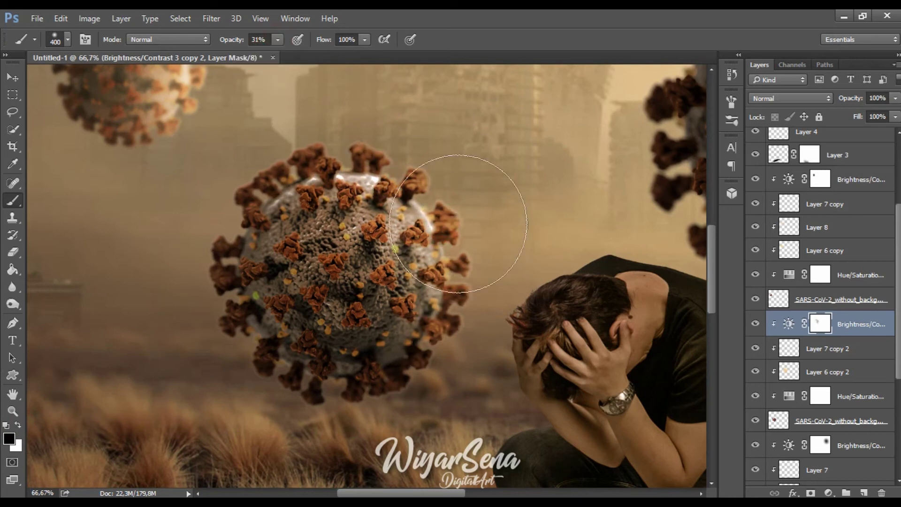
{"action": "left_click_drag", "start_coordinate": [404, 197], "coordinate": [314, 161]}
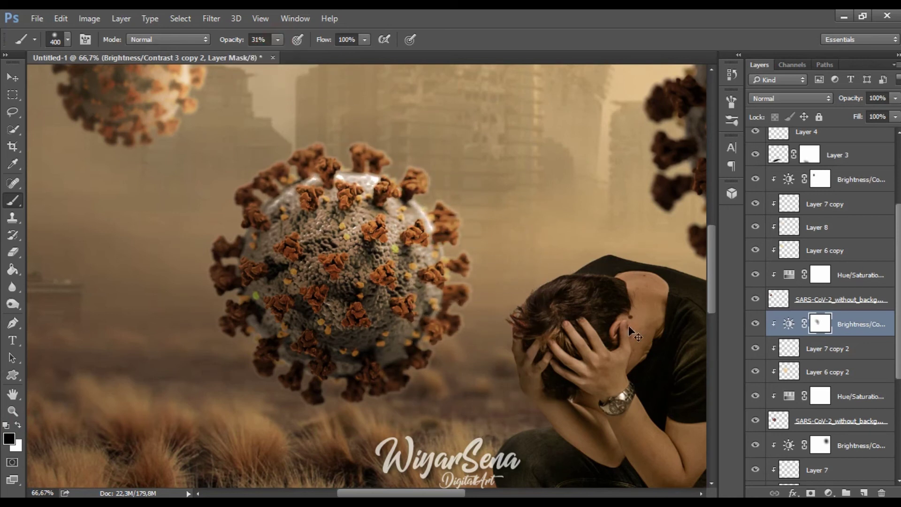
{"action": "key", "text": "ctrl+minus"}
{"action": "key", "text": "ctrl+minus"}
{"action": "key", "text": "ctrl+minus"}
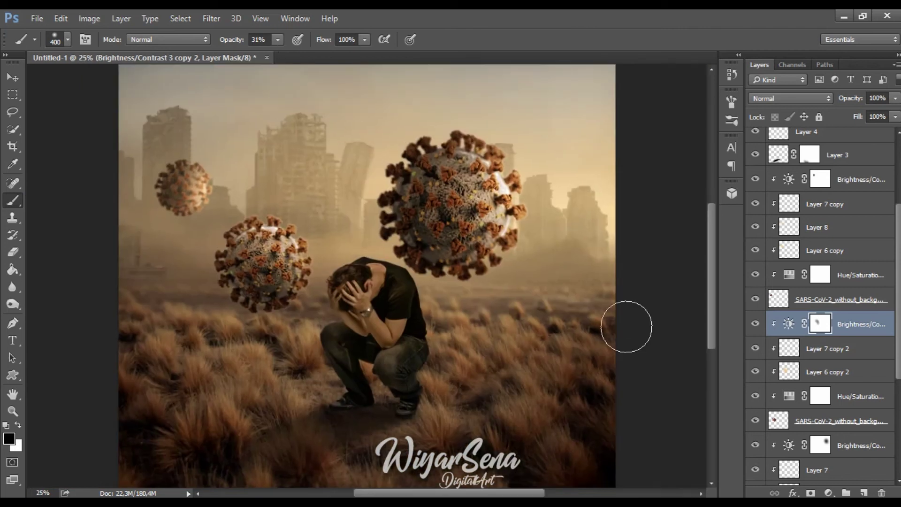
Darken the lower part of the new virus's base layer with the Burn tool at 800 px, Midtones range and 63% exposure.
{"action": "left_click", "coordinate": [838, 372]}
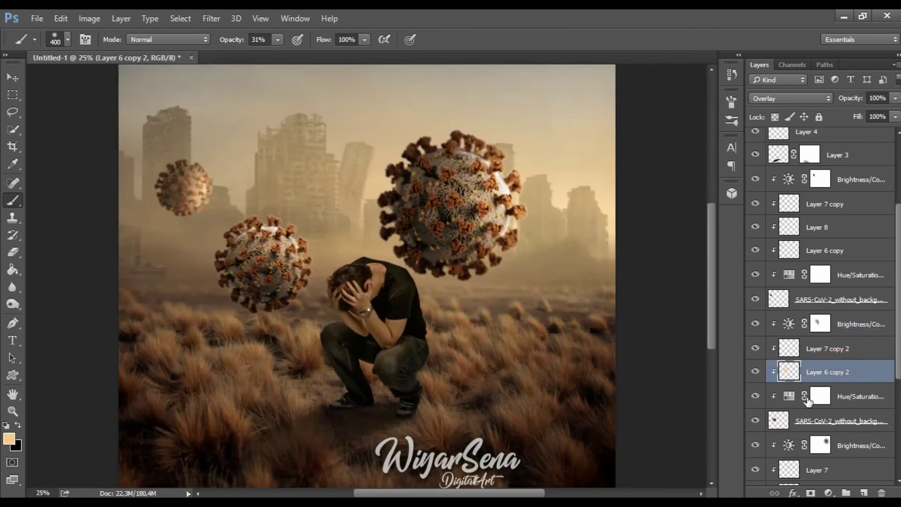
{"action": "left_click", "coordinate": [804, 419]}
{"action": "left_click", "coordinate": [13, 304]}
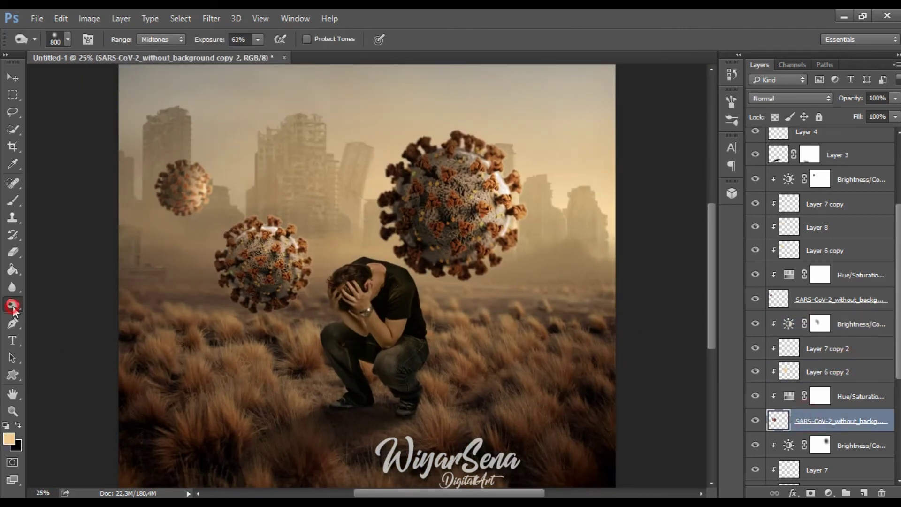
{"action": "key", "text": "ctrl+plus"}
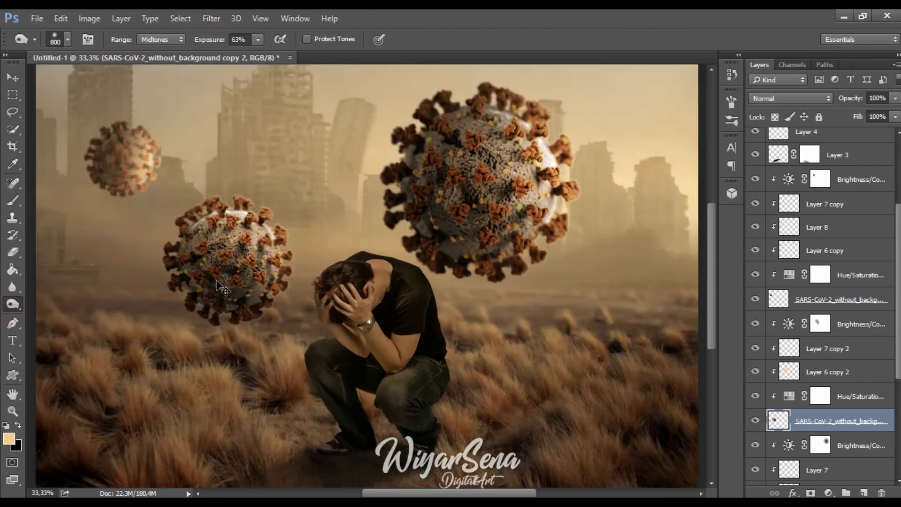
{"action": "left_click_drag", "start_coordinate": [217, 280], "coordinate": [334, 283]}
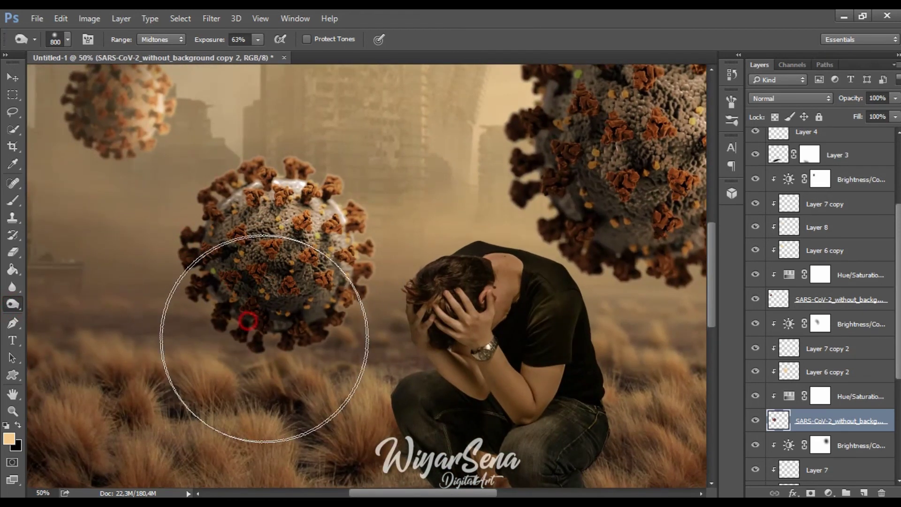
{"action": "key", "text": "ctrl+0"}
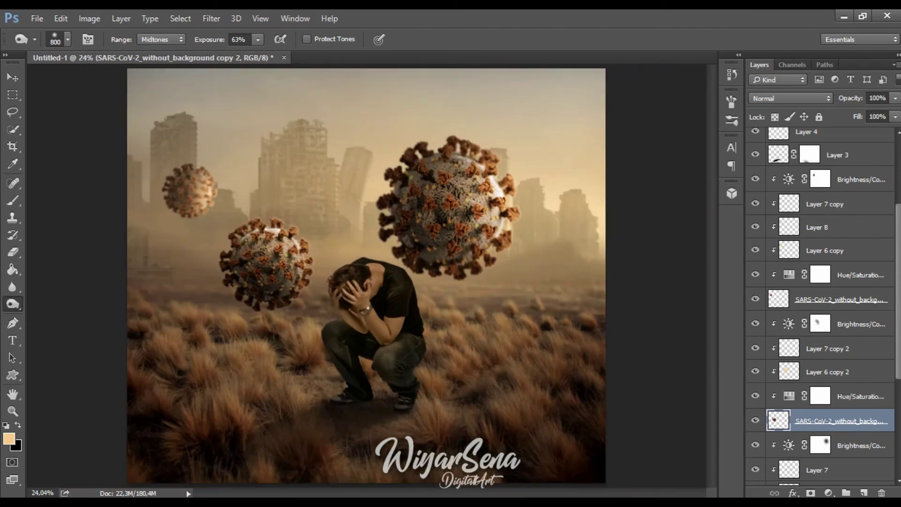
Add a Brightness/Contrast adjustment layer clipped to the Field layer and move its settings clear of the two smaller viruses.
{"action": "scroll", "coordinate": [881, 412], "scroll_direction": "down", "scroll_amount": 3}
{"action": "scroll", "coordinate": [854, 411], "scroll_direction": "down", "scroll_amount": 2}
{"action": "left_click", "coordinate": [851, 403]}
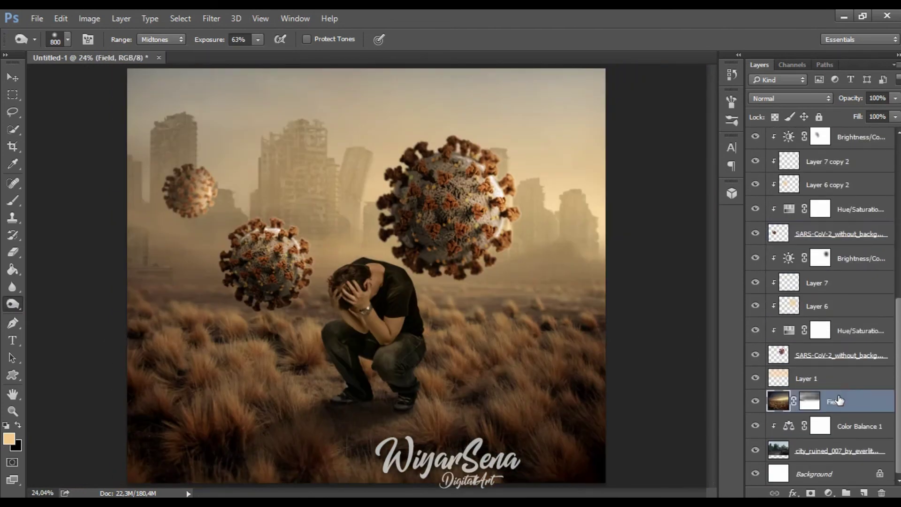
{"action": "left_click", "coordinate": [828, 493]}
{"action": "left_click", "coordinate": [801, 258]}
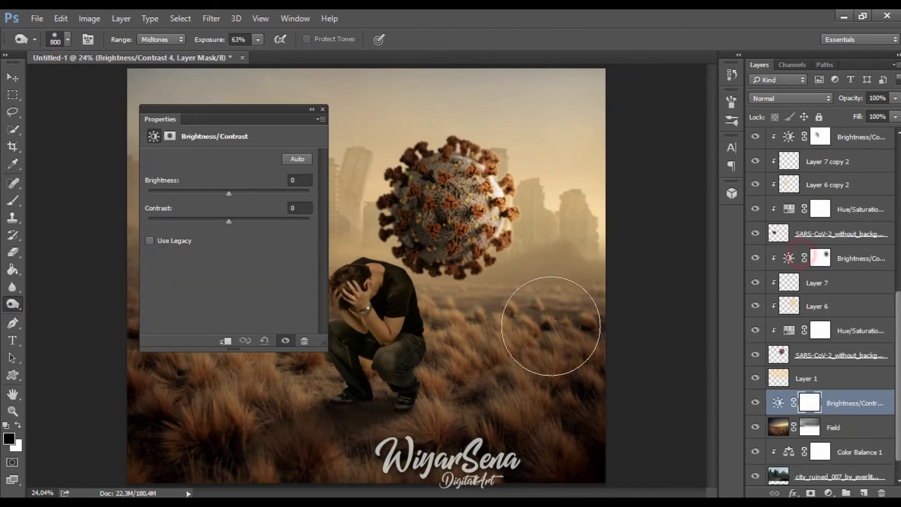
{"action": "left_click", "coordinate": [225, 340]}
{"action": "left_click_drag", "start_coordinate": [252, 109], "coordinate": [525, 113]}
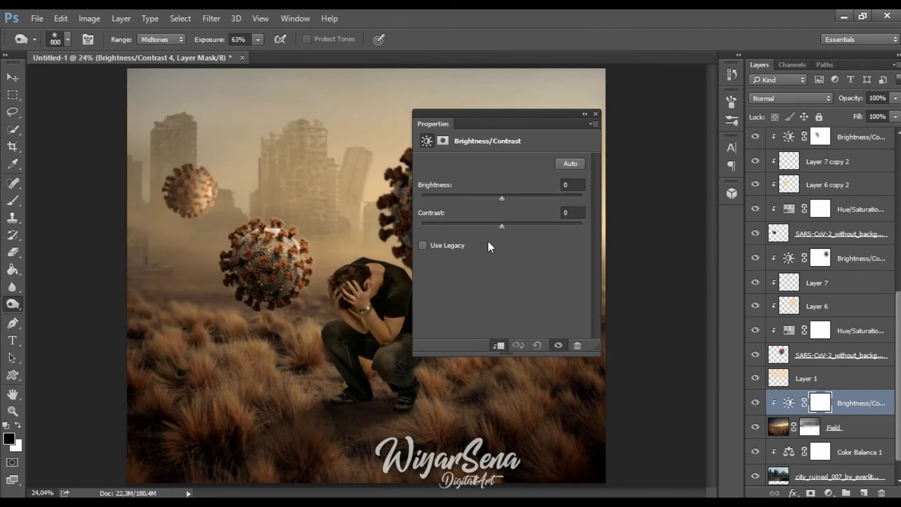
Set the contrast of the Field layer's Brightness/Contrast adjustment to 32 and close its settings.
{"action": "left_click_drag", "start_coordinate": [498, 225], "coordinate": [528, 233]}
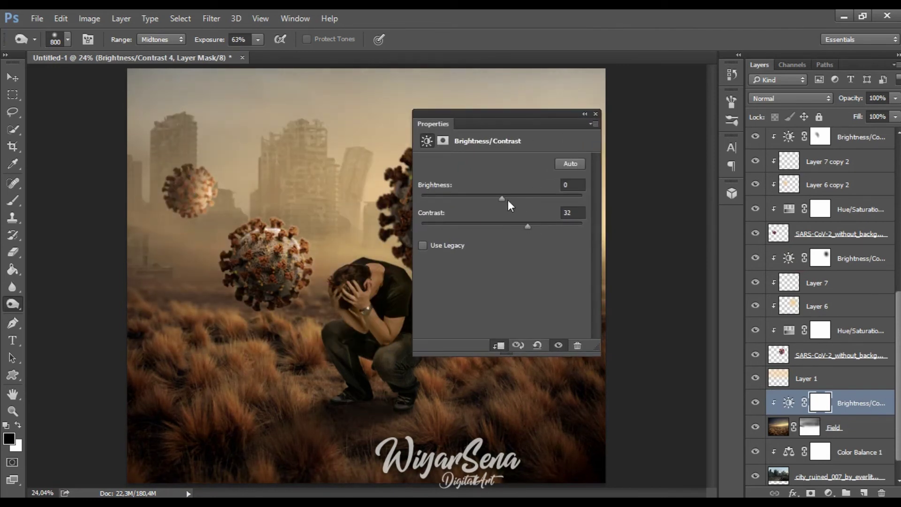
{"action": "left_click", "coordinate": [595, 115]}
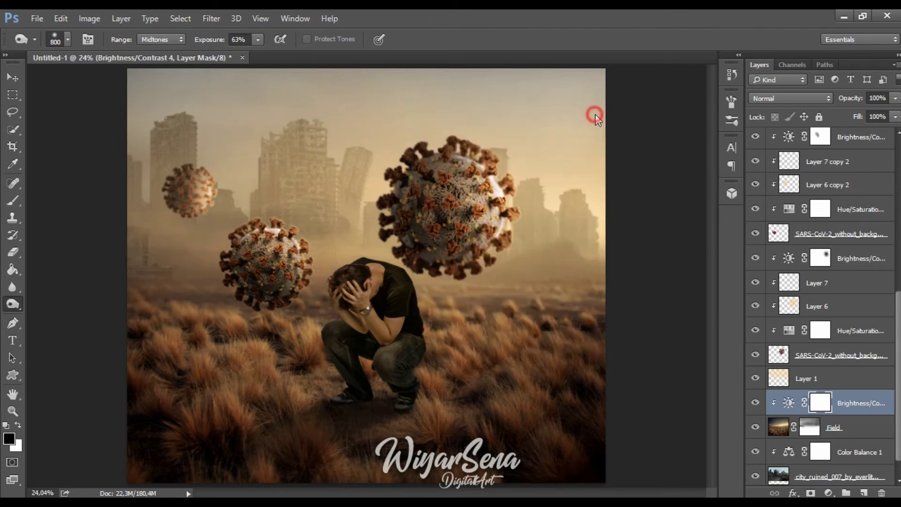
Add a new layer above the large virus's Brightness/Contrast adjustment and choose the flat elliptical 600 px brush with black.
{"action": "left_click", "coordinate": [821, 373]}
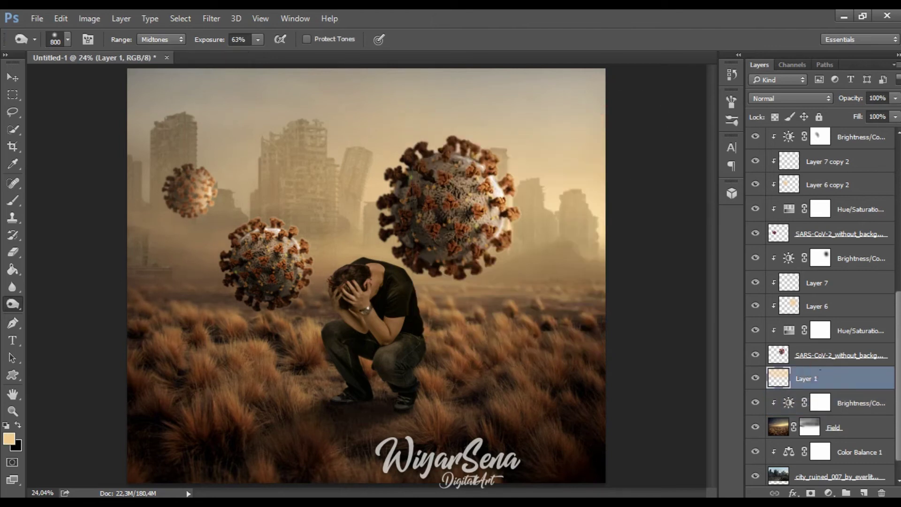
{"action": "scroll", "coordinate": [826, 343], "scroll_direction": "up", "scroll_amount": 1}
{"action": "left_click", "coordinate": [851, 285]}
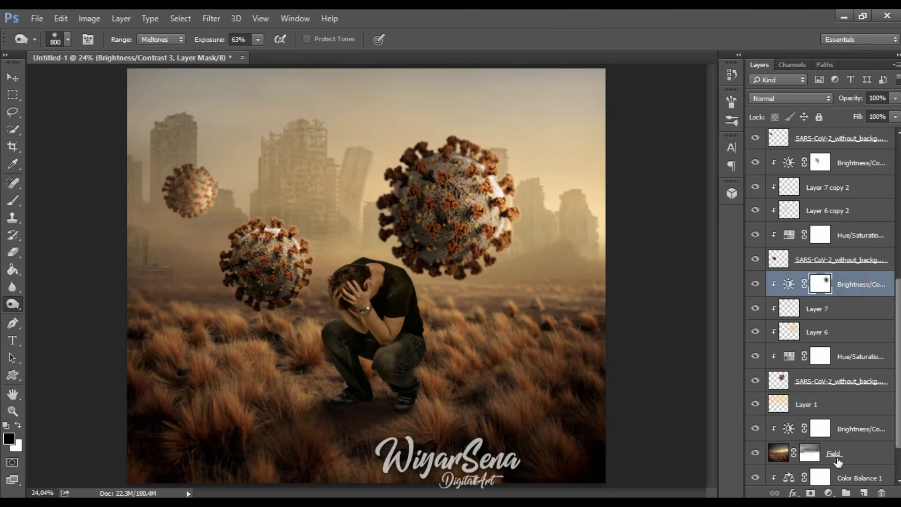
{"action": "left_click", "coordinate": [863, 493]}
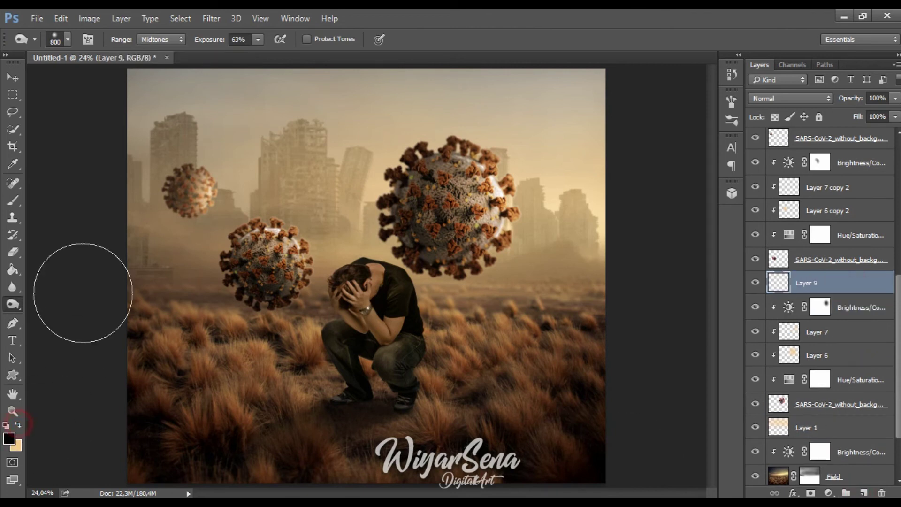
{"action": "key", "text": "b"}
{"action": "left_click", "coordinate": [68, 39]}
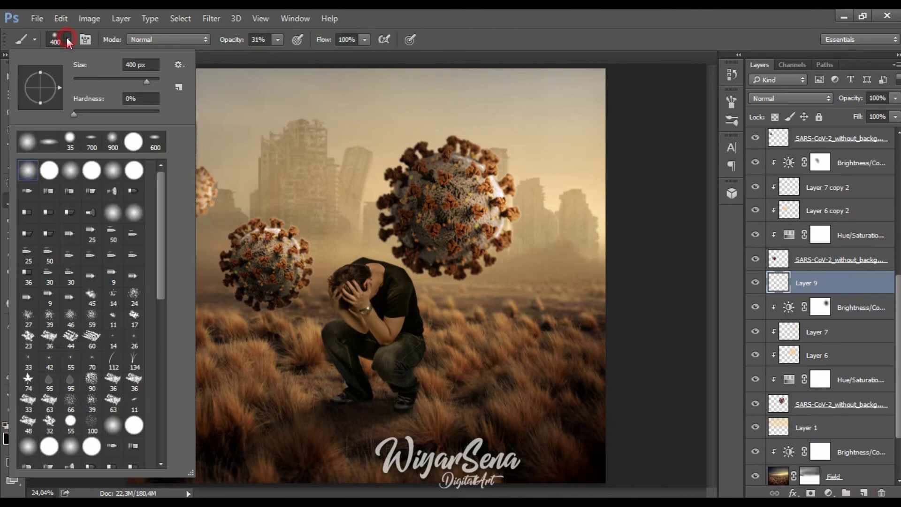
{"action": "left_click", "coordinate": [55, 144]}
{"action": "left_click", "coordinate": [245, 370]}
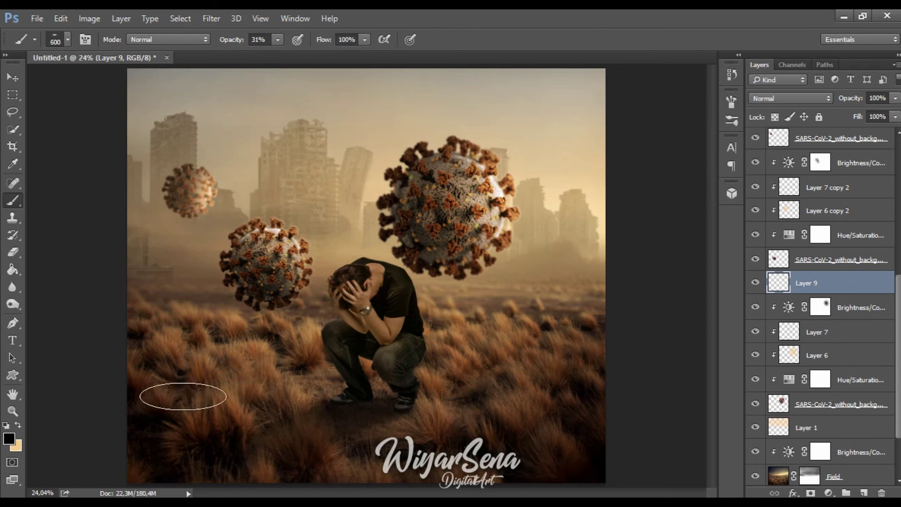
Paint a soft black shadow on the grass below the medium virus with the flat brush at 1100 px and 31% opacity.
{"action": "key", "text": "bracketright"}
{"action": "key", "text": "bracketright"}
{"action": "key", "text": "bracketright"}
{"action": "key", "text": "bracketright"}
{"action": "key", "text": "bracketright"}
{"action": "left_click", "coordinate": [189, 369]}
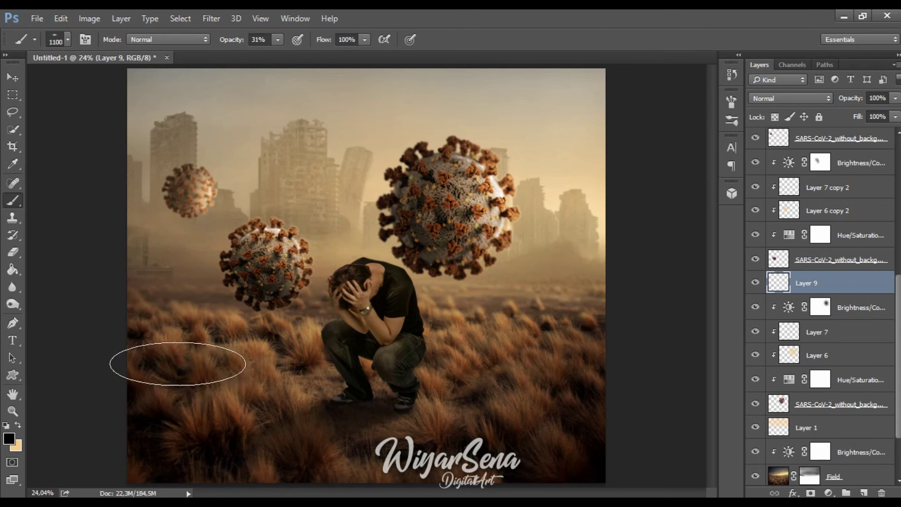
{"action": "left_click", "coordinate": [154, 363]}
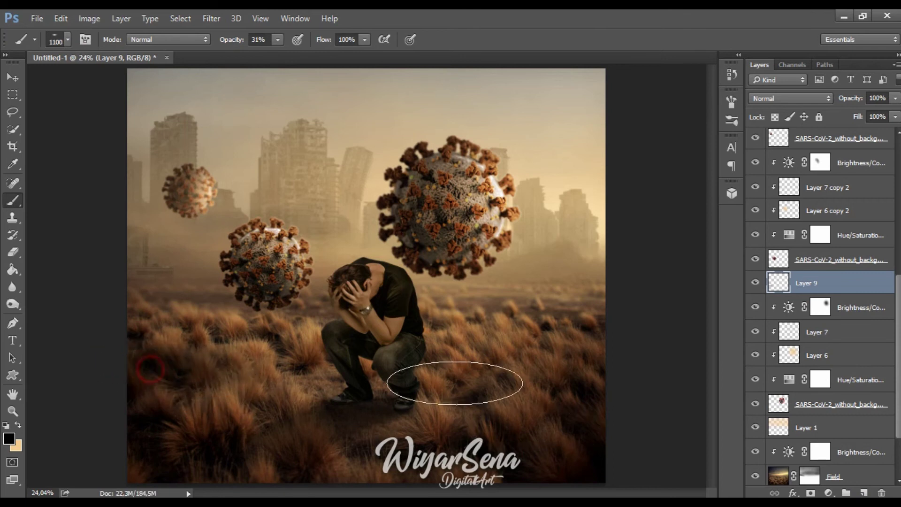
Duplicate the medium virus's base layer together with the four layers clipped to it.
{"action": "scroll", "coordinate": [358, 382], "scroll_direction": "up", "scroll_amount": 3}
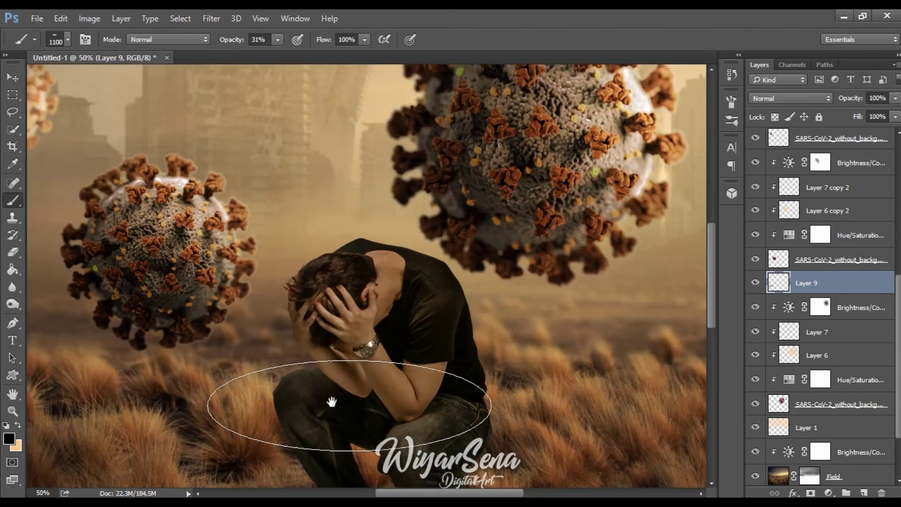
{"action": "left_click_drag", "start_coordinate": [331, 402], "coordinate": [594, 350]}
{"action": "scroll", "coordinate": [263, 409], "scroll_direction": "down", "scroll_amount": 3}
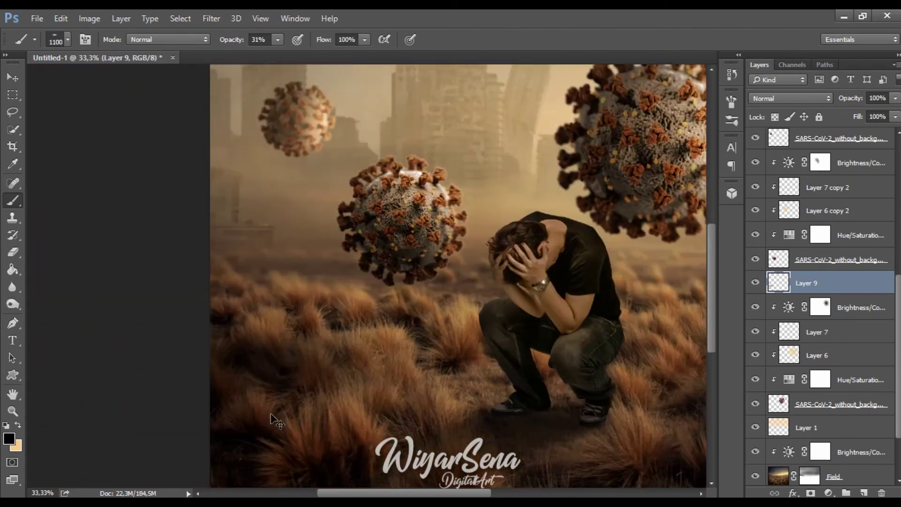
{"action": "left_click", "coordinate": [837, 407]}
{"action": "scroll", "coordinate": [852, 301], "scroll_direction": "up", "scroll_amount": 2}
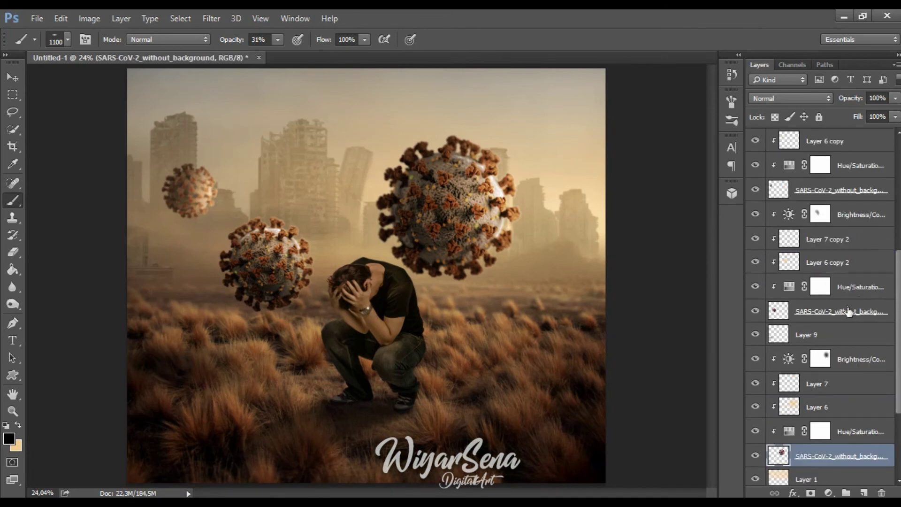
{"action": "left_click", "coordinate": [849, 312]}
{"action": "left_click", "coordinate": [869, 206], "text": "shift"}
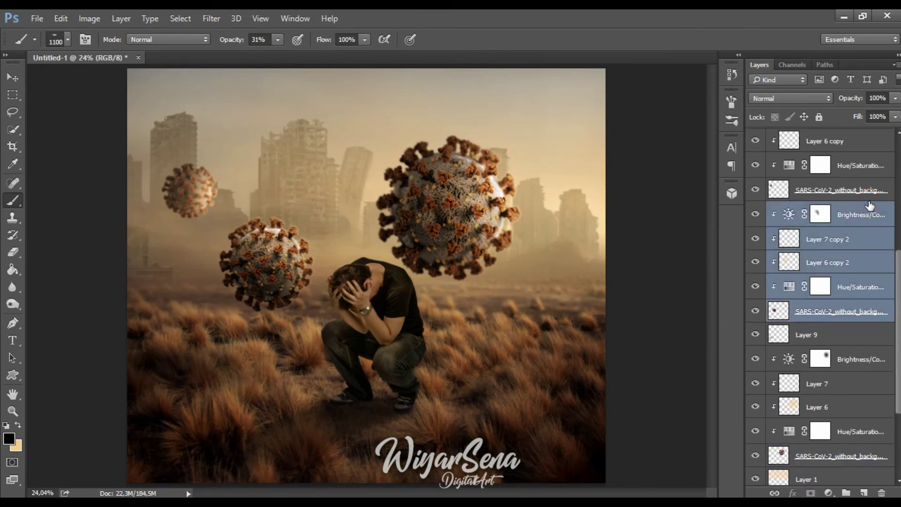
{"action": "key", "text": "ctrl+j"}
Shrink the duplicated virus to about 39%, rotate it to about -16.8° and move it right of the large virus.
{"action": "left_click", "coordinate": [12, 77]}
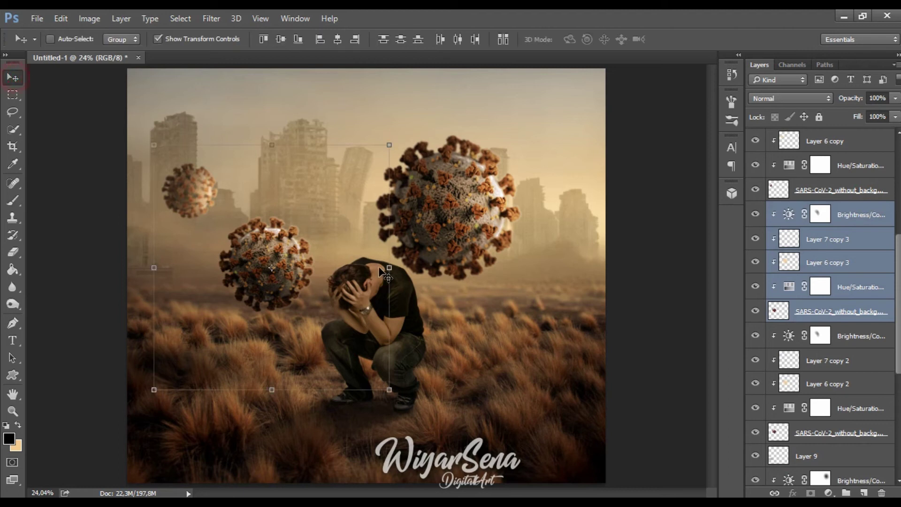
{"action": "left_click_drag", "start_coordinate": [380, 276], "coordinate": [439, 276]}
{"action": "left_click_drag", "start_coordinate": [212, 388], "coordinate": [332, 269]}
{"action": "left_click_drag", "start_coordinate": [406, 249], "coordinate": [585, 298]}
{"action": "left_click_drag", "start_coordinate": [602, 174], "coordinate": [580, 157]}
{"action": "left_click_drag", "start_coordinate": [567, 222], "coordinate": [575, 206]}
Scale the duplicated virus to about 34.8%, rotate it to about 15° and place it lower, in front of the right-hand buildings.
{"action": "key", "text": "ctrl+plus"}
{"action": "key", "text": "ctrl+plus"}
{"action": "key", "text": "ctrl+plus"}
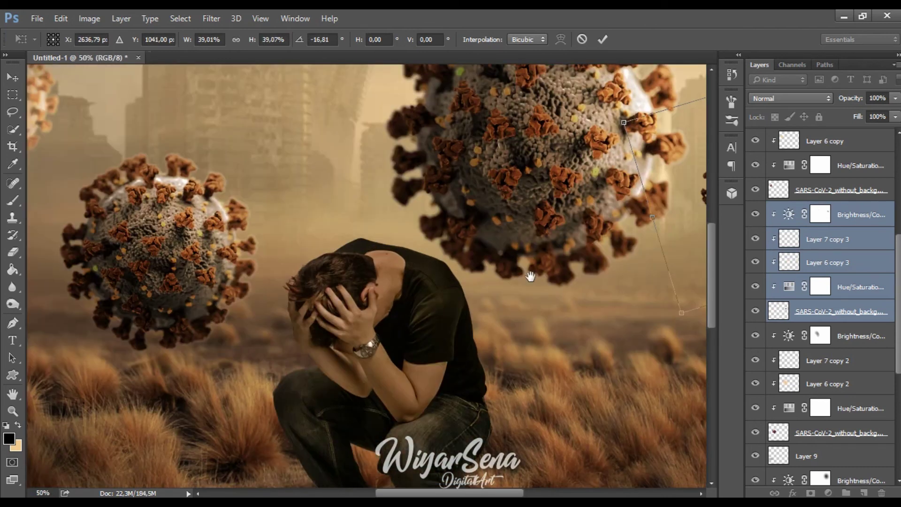
{"action": "left_click_drag", "start_coordinate": [523, 278], "coordinate": [270, 330]}
{"action": "left_click_drag", "start_coordinate": [470, 314], "coordinate": [490, 314]}
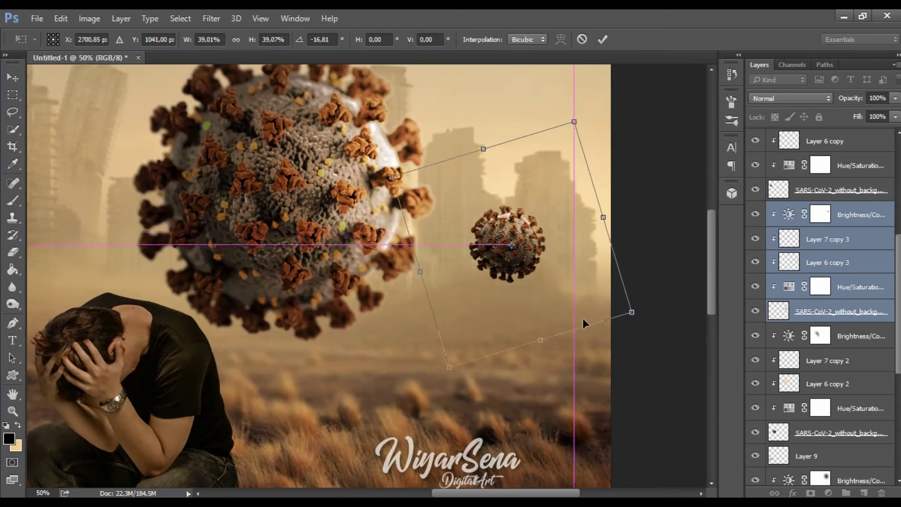
{"action": "left_click_drag", "start_coordinate": [632, 312], "coordinate": [605, 298]}
{"action": "left_click_drag", "start_coordinate": [554, 278], "coordinate": [570, 332]}
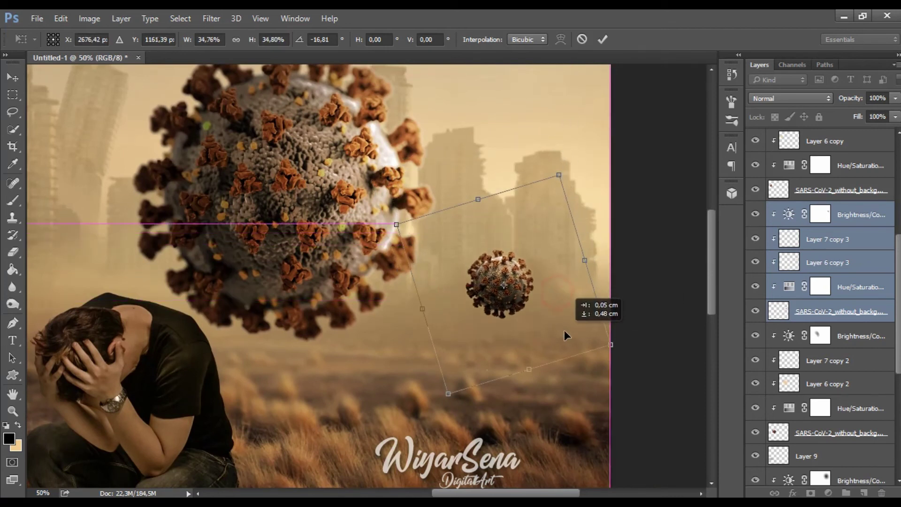
{"action": "left_click_drag", "start_coordinate": [627, 360], "coordinate": [592, 392]}
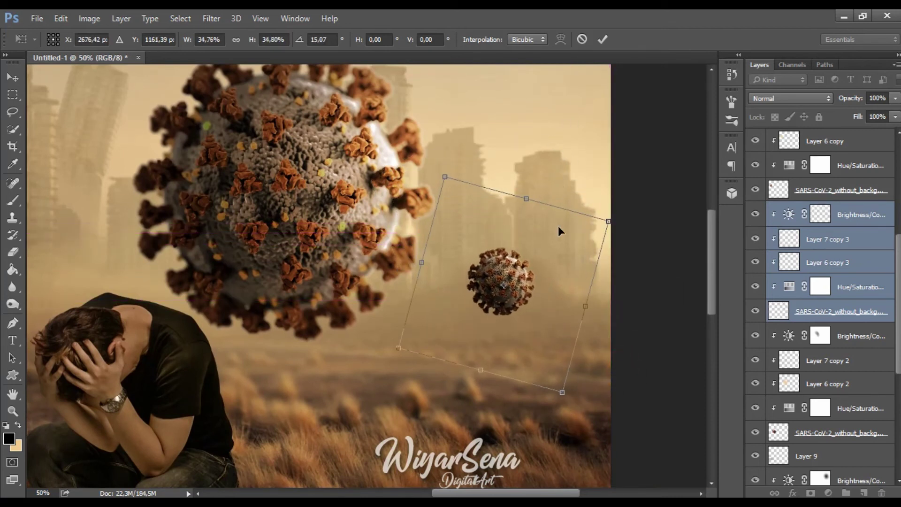
{"action": "left_click", "coordinate": [603, 39]}
Apply a Gaussian Blur with a 3.4-pixel radius to the new small virus's base layer.
{"action": "left_click", "coordinate": [820, 315]}
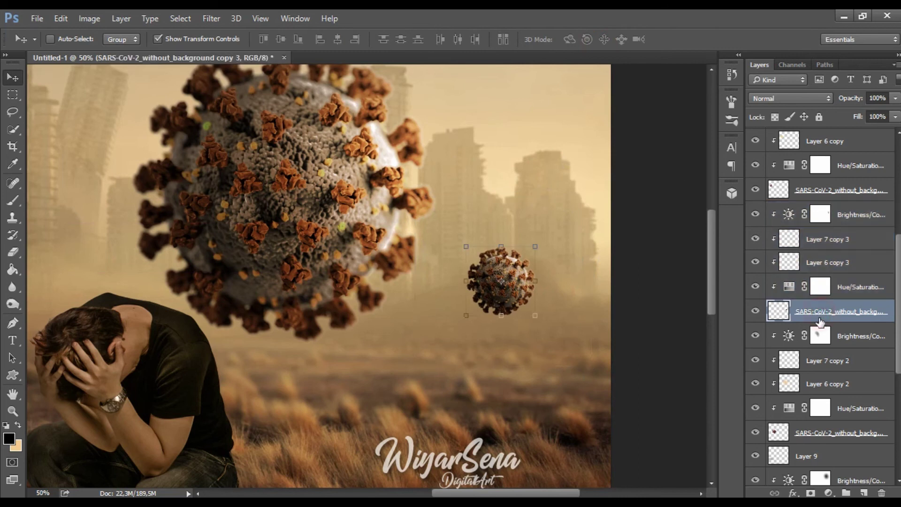
{"action": "left_click", "coordinate": [222, 17]}
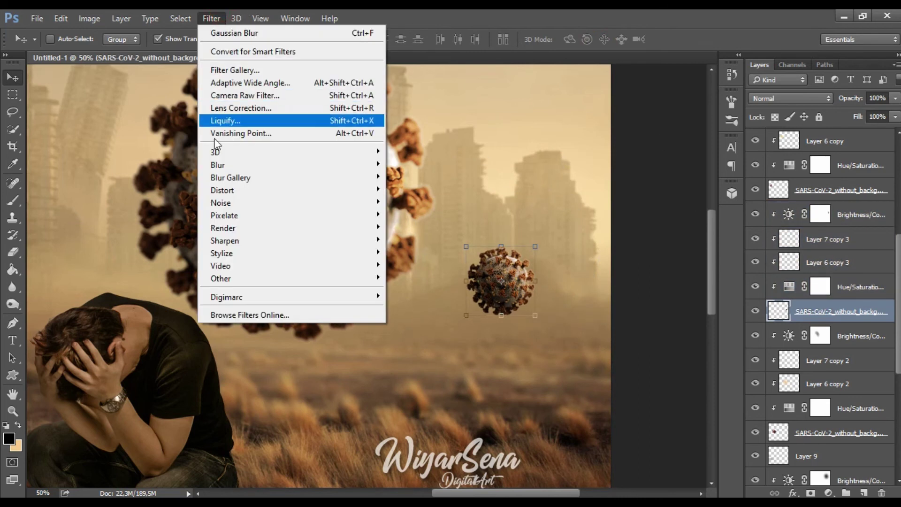
{"action": "mouse_move", "coordinate": [322, 167]}
{"action": "left_click", "coordinate": [406, 212]}
{"action": "left_click_drag", "start_coordinate": [455, 254], "coordinate": [371, 232]}
{"action": "left_click_drag", "start_coordinate": [651, 354], "coordinate": [647, 352]}
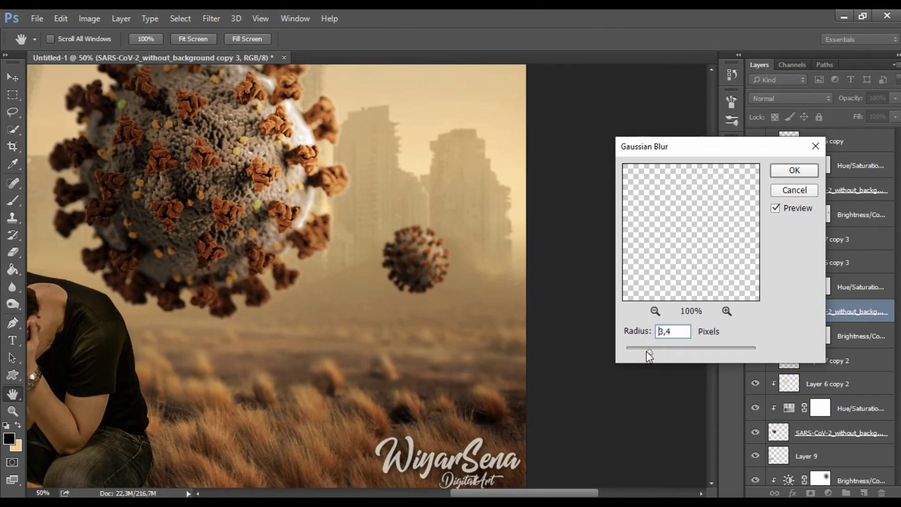
{"action": "left_click", "coordinate": [797, 171]}
Add a clipped layer above Layer 6 copy 3 and paint tan haze over the small virus with a soft 1100 px brush at 31% opacity.
{"action": "left_click", "coordinate": [851, 269]}
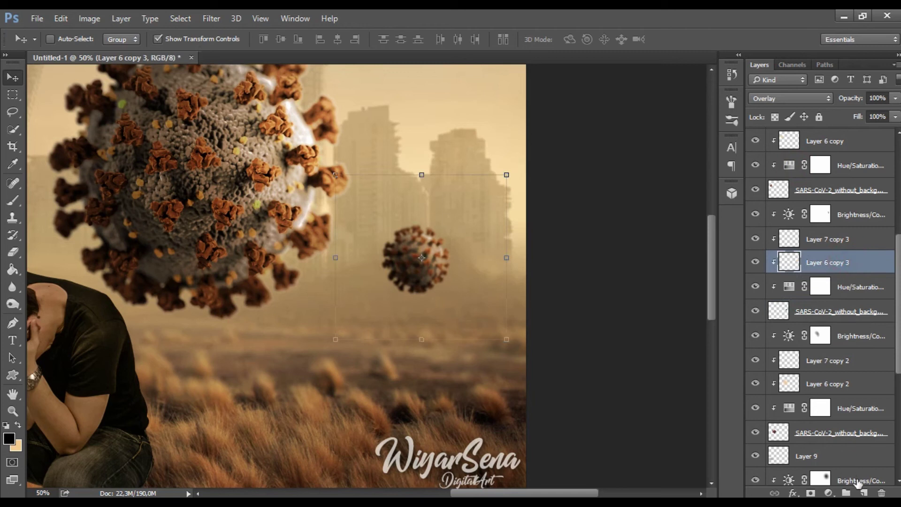
{"action": "left_click", "coordinate": [864, 493]}
{"action": "key", "text": "b"}
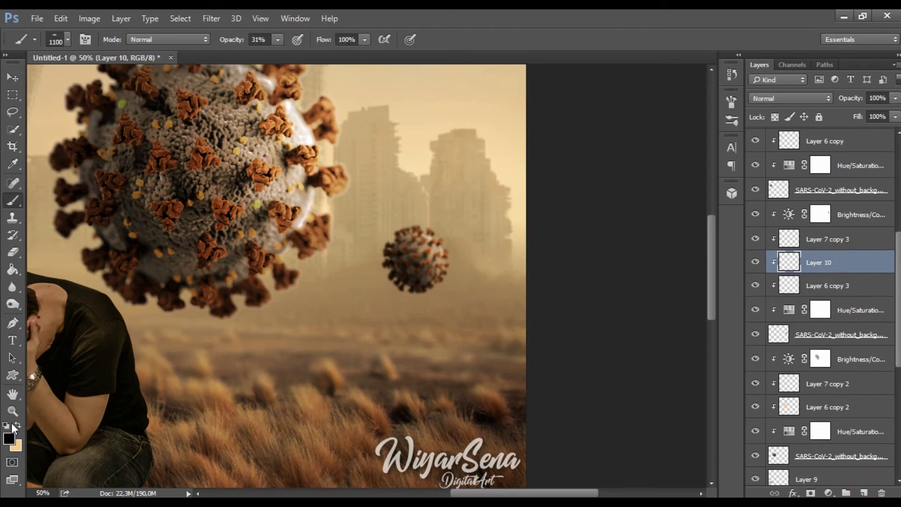
{"action": "left_click", "coordinate": [17, 425]}
{"action": "left_click", "coordinate": [56, 39]}
{"action": "left_click", "coordinate": [48, 141]}
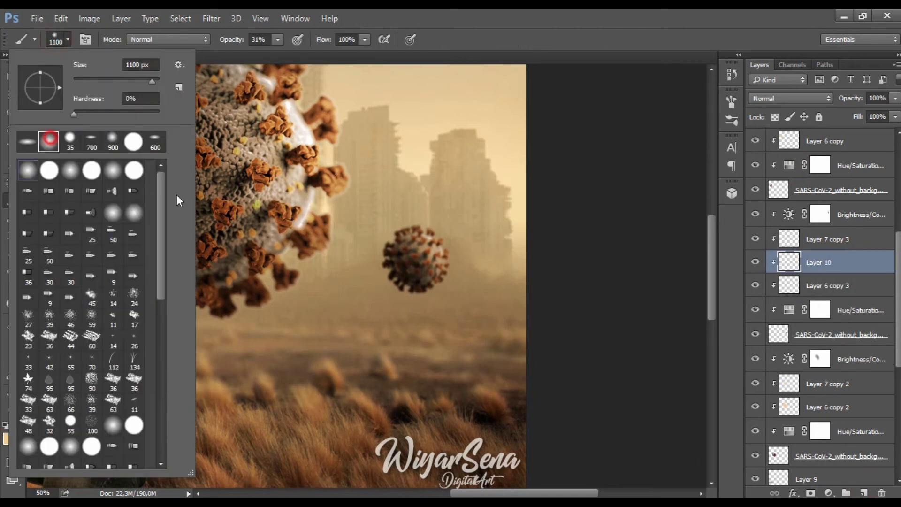
{"action": "left_click_drag", "start_coordinate": [448, 281], "coordinate": [433, 280]}
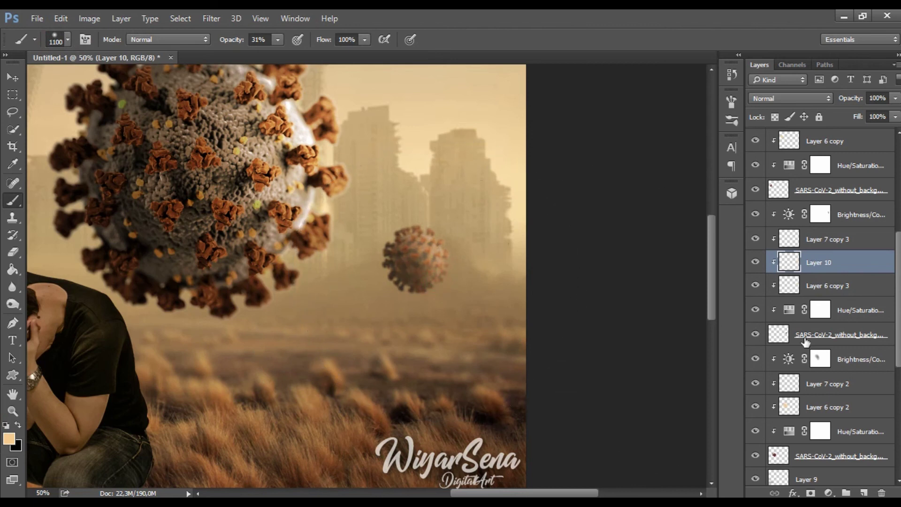
Hide Layer 7 copy 3 in the small virus's stack.
{"action": "left_click", "coordinate": [816, 240]}
{"action": "left_click", "coordinate": [755, 240]}
{"action": "left_click", "coordinate": [756, 239]}
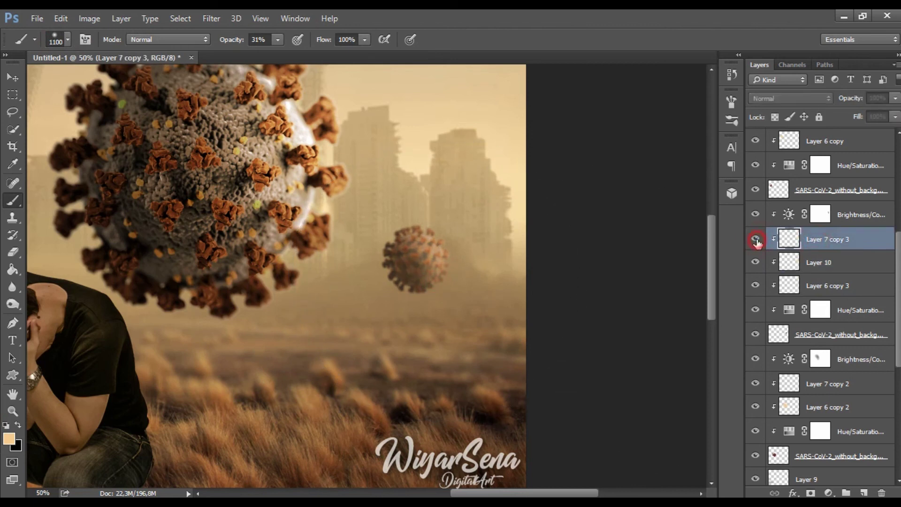
{"action": "left_click", "coordinate": [755, 240]}
Set the brightness of the small virus's Brightness/Contrast adjustment to -107 and show Layer 7 copy 3 again.
{"action": "double_click", "coordinate": [790, 216]}
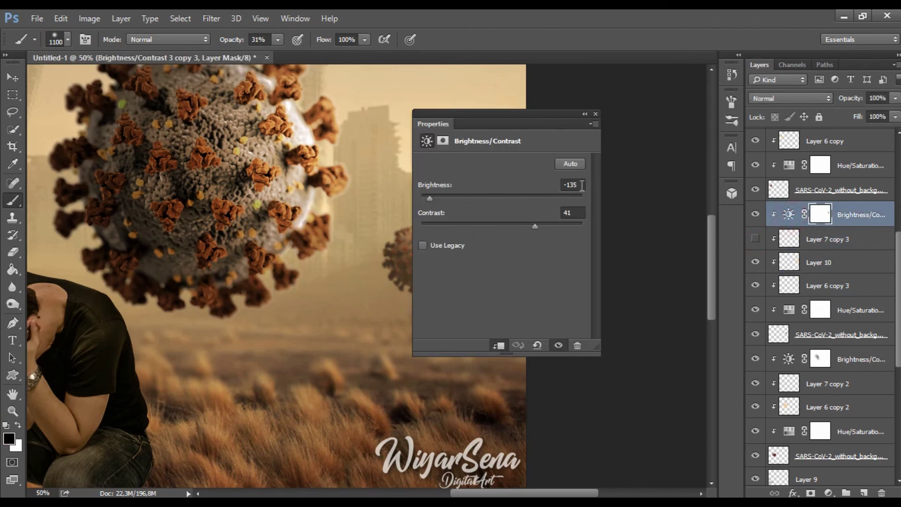
{"action": "left_click_drag", "start_coordinate": [453, 117], "coordinate": [107, 123]}
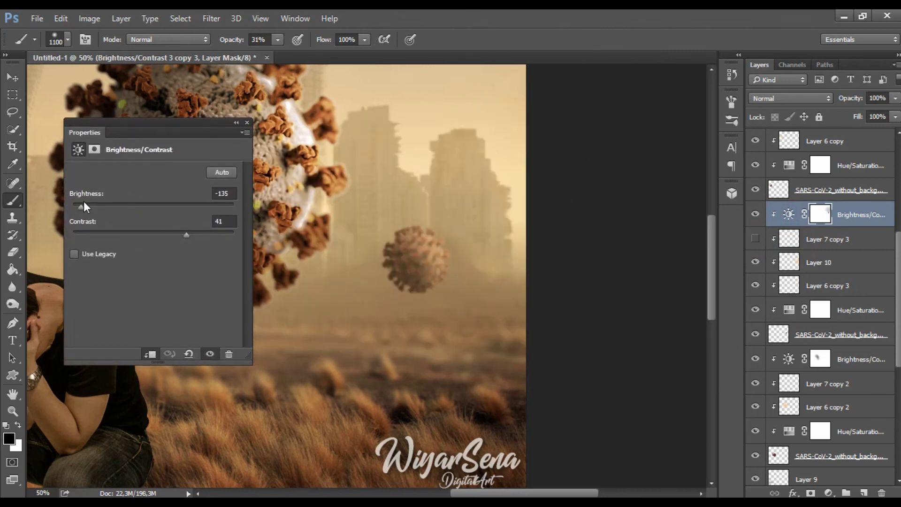
{"action": "left_click_drag", "start_coordinate": [83, 202], "coordinate": [106, 206]}
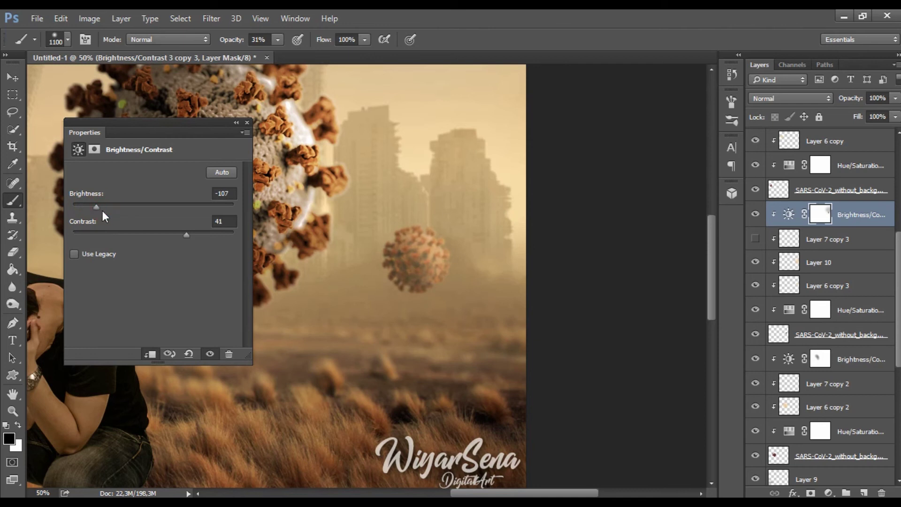
{"action": "left_click", "coordinate": [246, 124]}
{"action": "key", "text": "ctrl+0"}
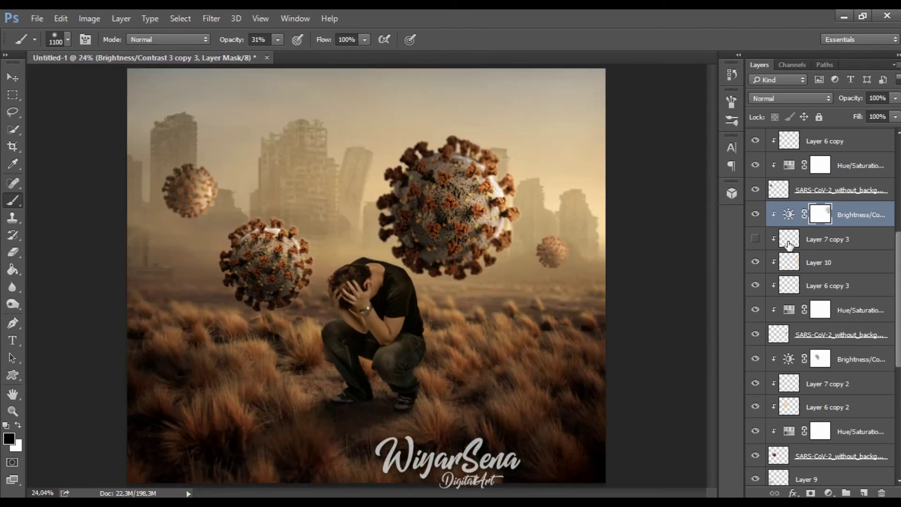
{"action": "left_click", "coordinate": [756, 239]}
Switch to the file browser and place the sparks_2 image above the topmost Brightness/Contrast layer.
{"action": "scroll", "coordinate": [760, 249], "scroll_direction": "up", "scroll_amount": 10}
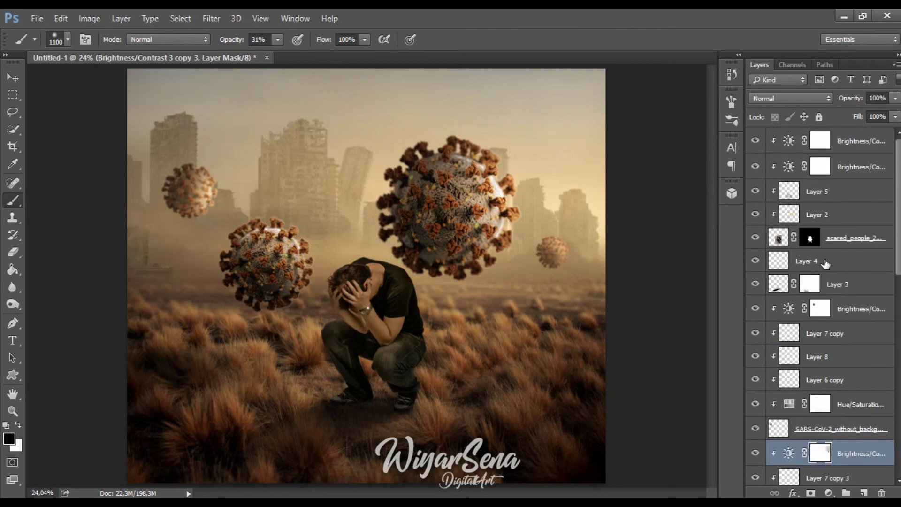
{"action": "left_click", "coordinate": [856, 141]}
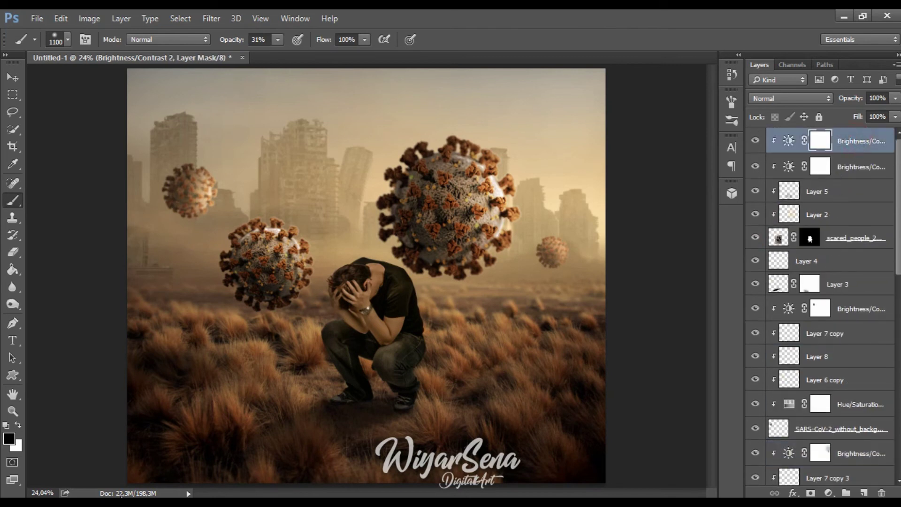
{"action": "key", "text": "alt+Tab"}
{"action": "mouse_move", "coordinate": [558, 201]}
{"action": "left_mouse_down"}
{"action": "mouse_move", "coordinate": [401, 365]}
{"action": "mouse_move", "coordinate": [106, 336]}
{"action": "left_mouse_up"}
{"action": "mouse_move", "coordinate": [352, 399]}
{"action": "left_mouse_down"}
{"action": "mouse_move", "coordinate": [317, 378]}
{"action": "mouse_move", "coordinate": [243, 294]}
{"action": "left_mouse_up"}
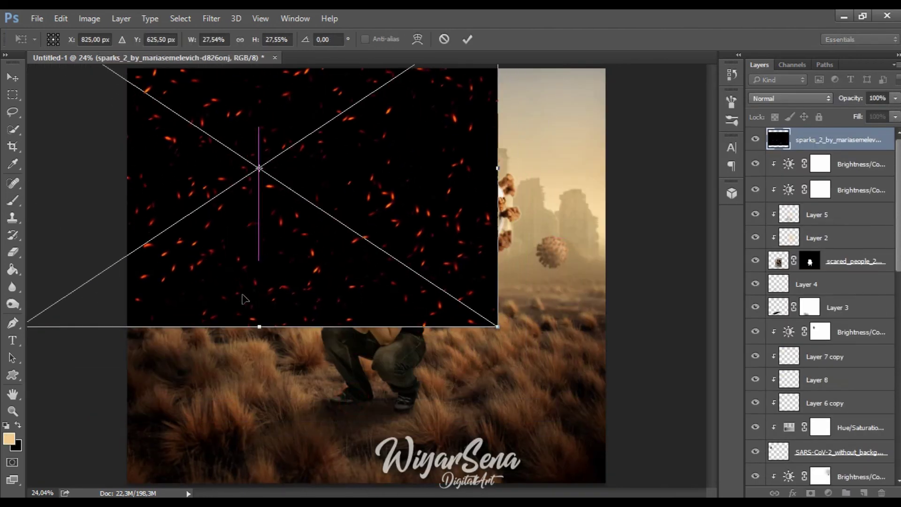
Enlarge the sparks image to about 43.6% width and 48.3% height so it covers the whole canvas, and commit the placement.
{"action": "key", "text": "ctrl+minus"}
{"action": "key", "text": "ctrl+minus"}
{"action": "left_click_drag", "start_coordinate": [435, 303], "coordinate": [510, 381]}
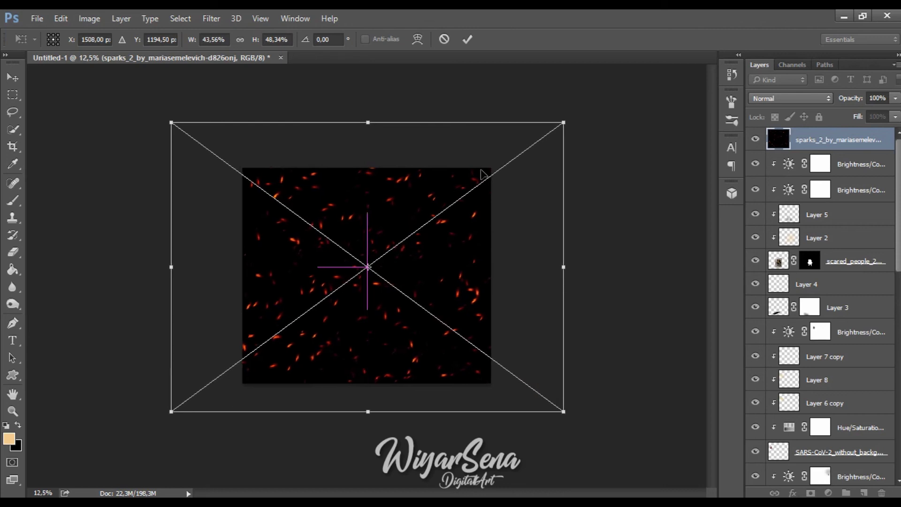
{"action": "key", "text": "b"}
{"action": "left_click", "coordinate": [467, 39]}
{"action": "key", "text": "ctrl+plus"}
{"action": "key", "text": "ctrl+plus"}
{"action": "key", "text": "ctrl+0"}
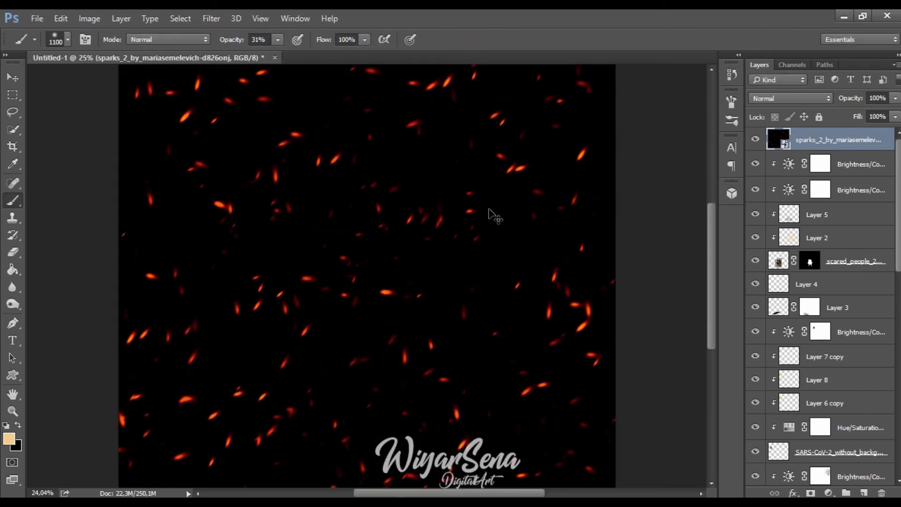
Set the sparks layer's blending mode to Screen and shift the sparks slightly within the image.
{"action": "left_click", "coordinate": [790, 99]}
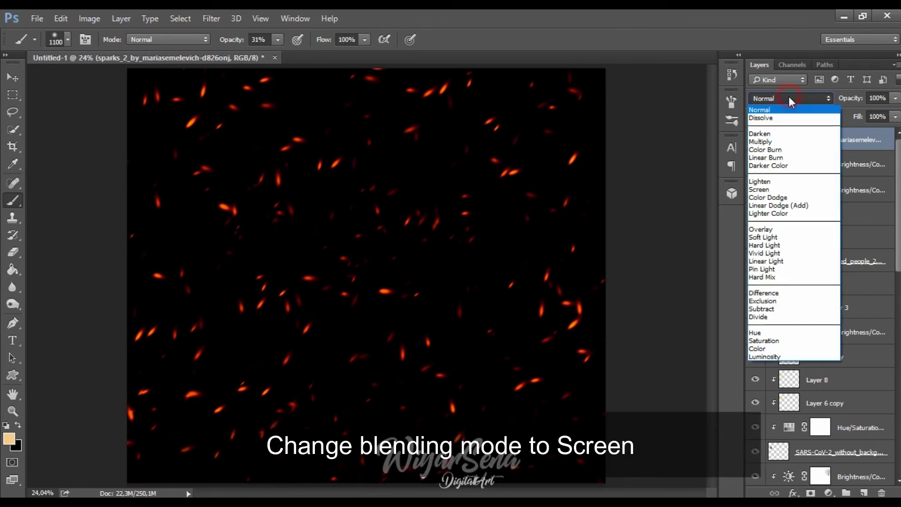
{"action": "left_click", "coordinate": [774, 190]}
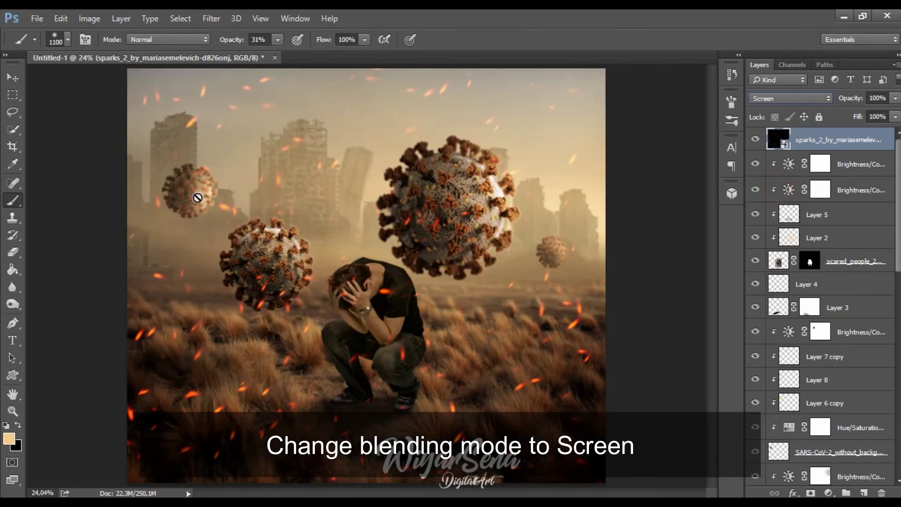
{"action": "left_click", "coordinate": [12, 77]}
{"action": "left_click_drag", "start_coordinate": [140, 128], "coordinate": [142, 133]}
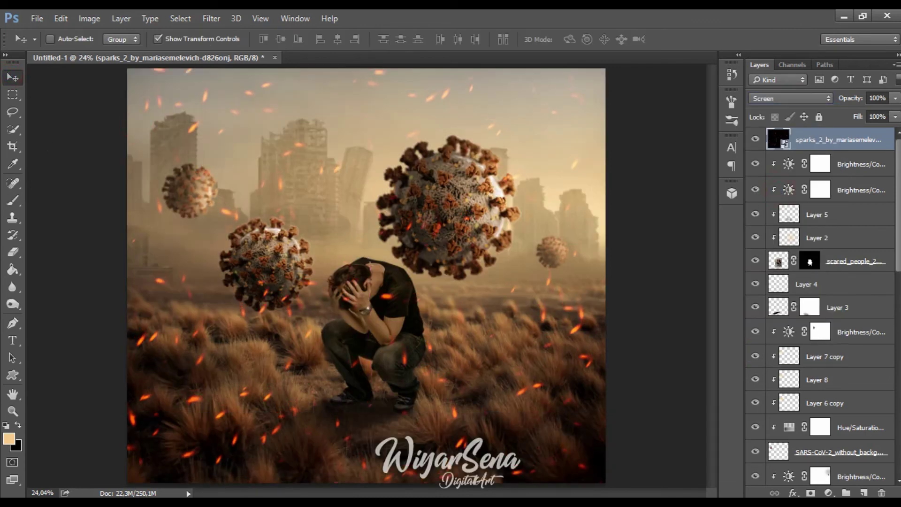
Rasterize the sparks layer and apply a Gaussian Blur with a radius of 6.3 pixels.
{"action": "right_click", "coordinate": [847, 139]}
{"action": "left_click", "coordinate": [636, 249]}
{"action": "left_click", "coordinate": [211, 19]}
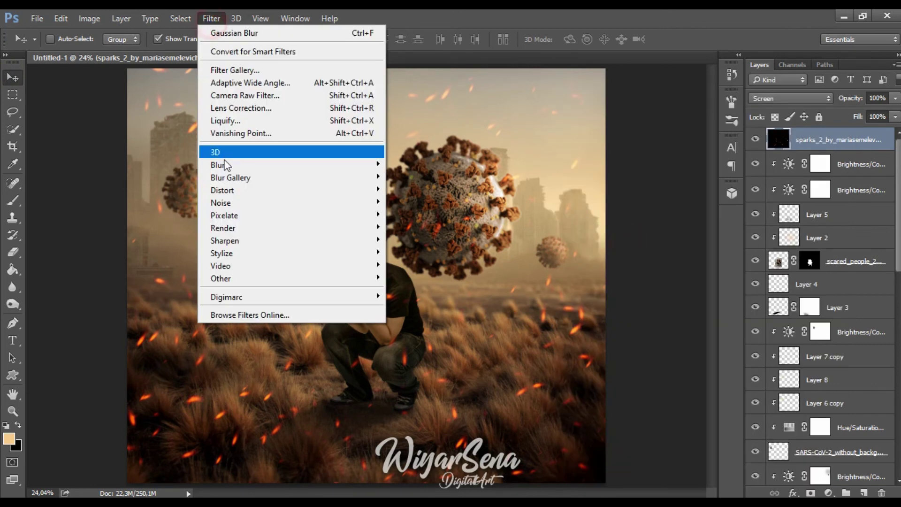
{"action": "mouse_move", "coordinate": [228, 166]}
{"action": "left_click", "coordinate": [402, 215]}
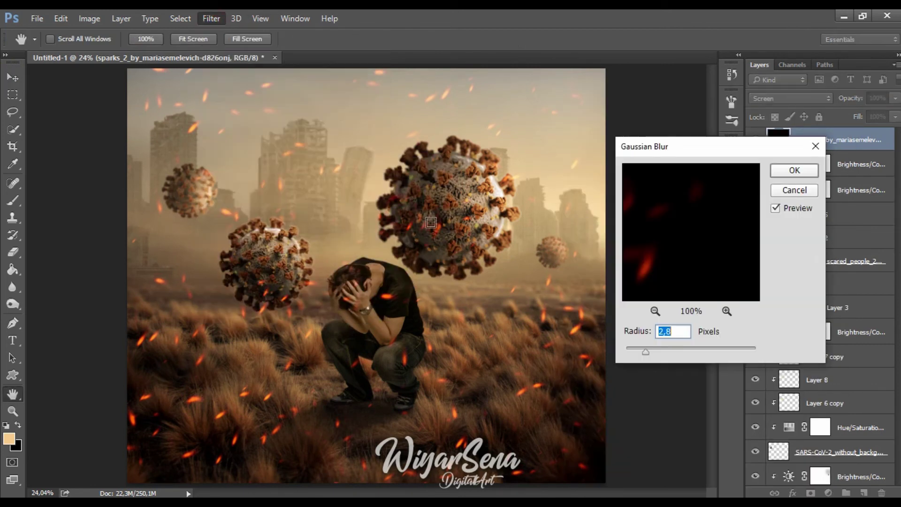
{"action": "left_click_drag", "start_coordinate": [648, 350], "coordinate": [662, 353]}
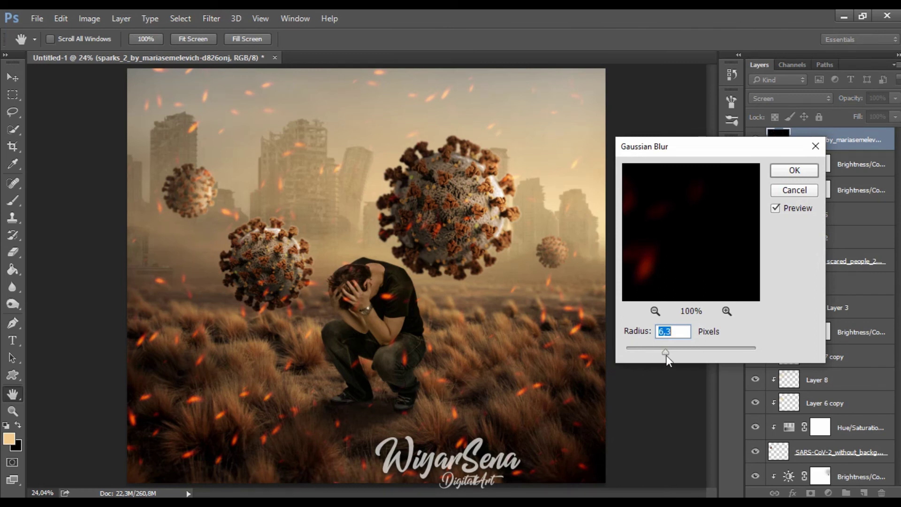
{"action": "left_click", "coordinate": [795, 170]}
Set the brightness to 0 in the lower of the two Brightness/Contrast adjustments clipped to the crouching man.
{"action": "scroll", "coordinate": [819, 267], "scroll_direction": "down", "scroll_amount": 5}
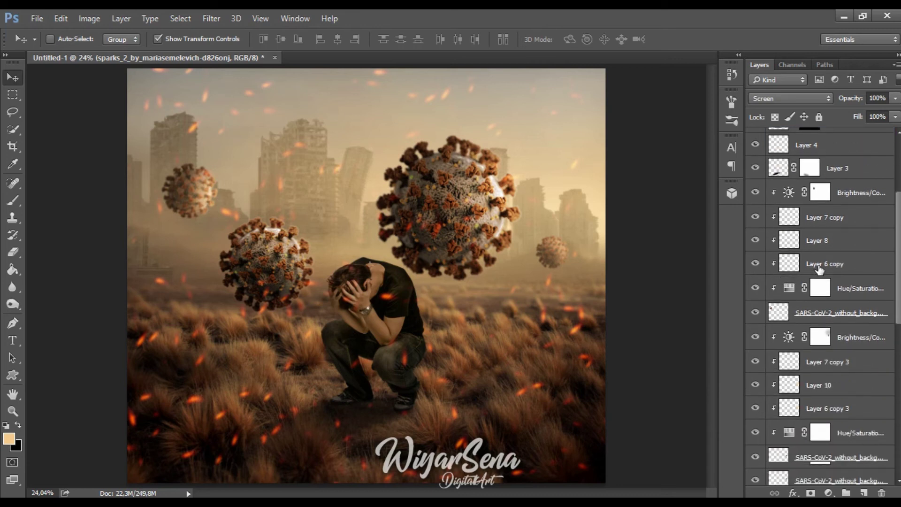
{"action": "scroll", "coordinate": [819, 270], "scroll_direction": "up", "scroll_amount": 5}
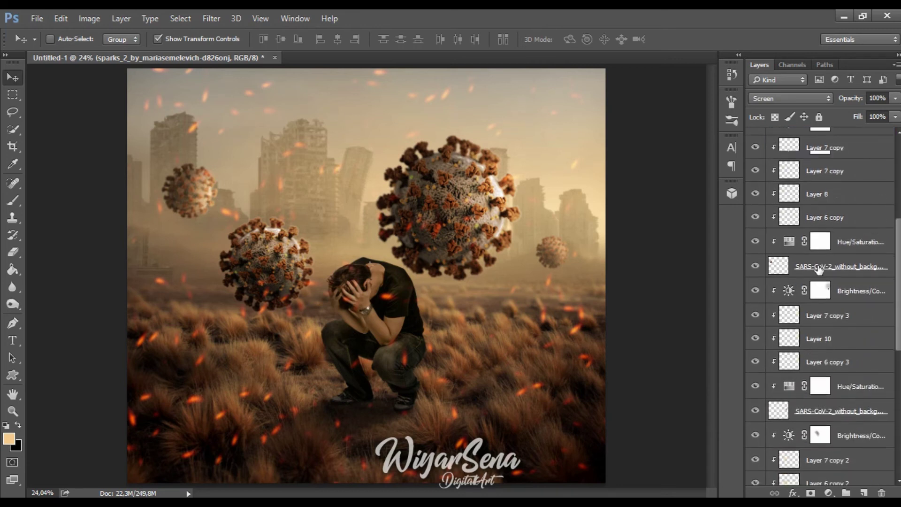
{"action": "double_click", "coordinate": [789, 166]}
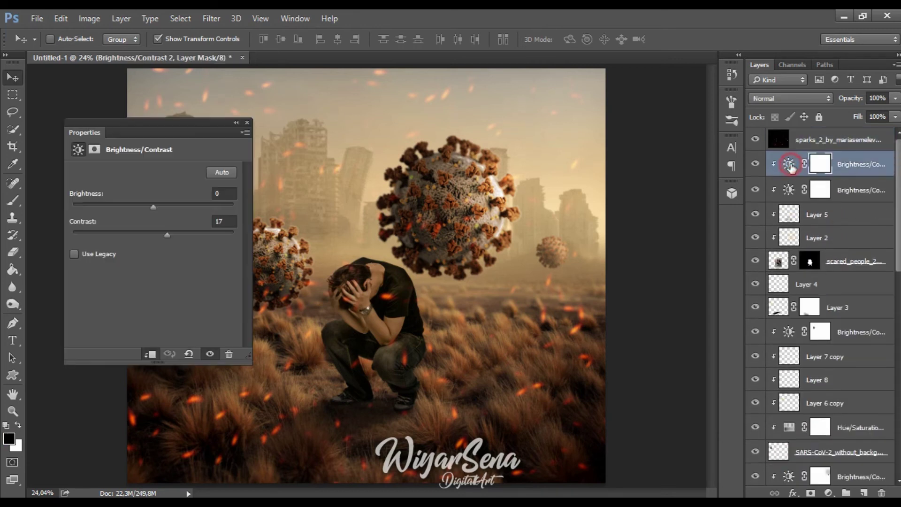
{"action": "left_click", "coordinate": [790, 185]}
{"action": "mouse_move", "coordinate": [140, 204]}
{"action": "left_mouse_down"}
{"action": "mouse_move", "coordinate": [167, 206]}
{"action": "mouse_move", "coordinate": [155, 209]}
{"action": "left_mouse_up"}
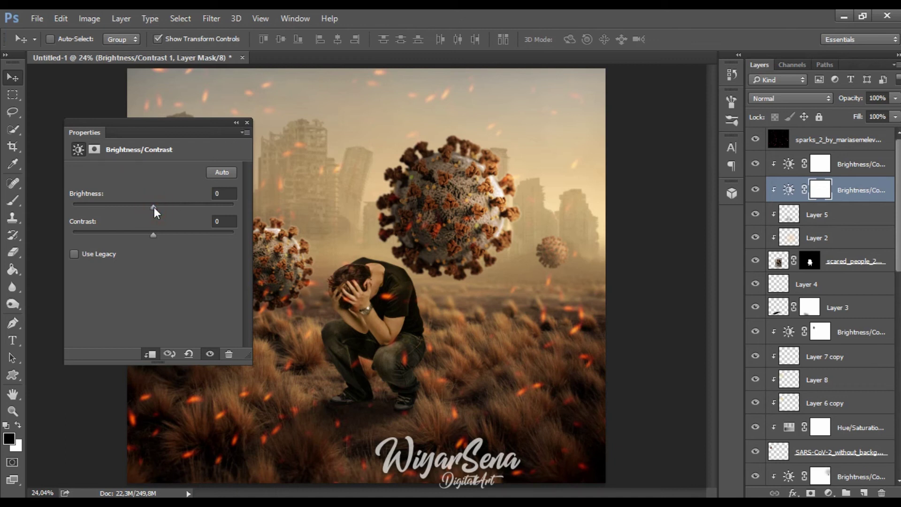
{"action": "left_click", "coordinate": [247, 122]}
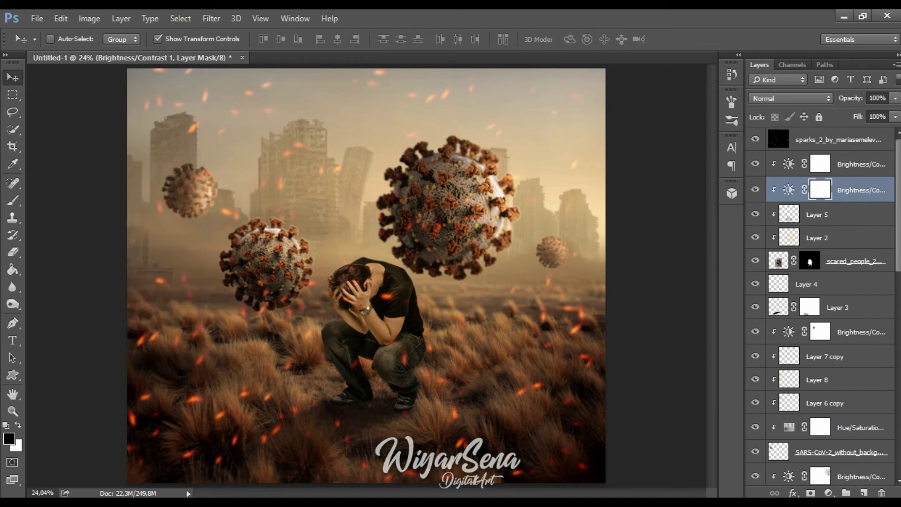
Add a Brightness/Contrast adjustment above the sparks layer with brightness 20 and contrast 10.
{"action": "left_click", "coordinate": [855, 140]}
{"action": "left_click", "coordinate": [829, 492]}
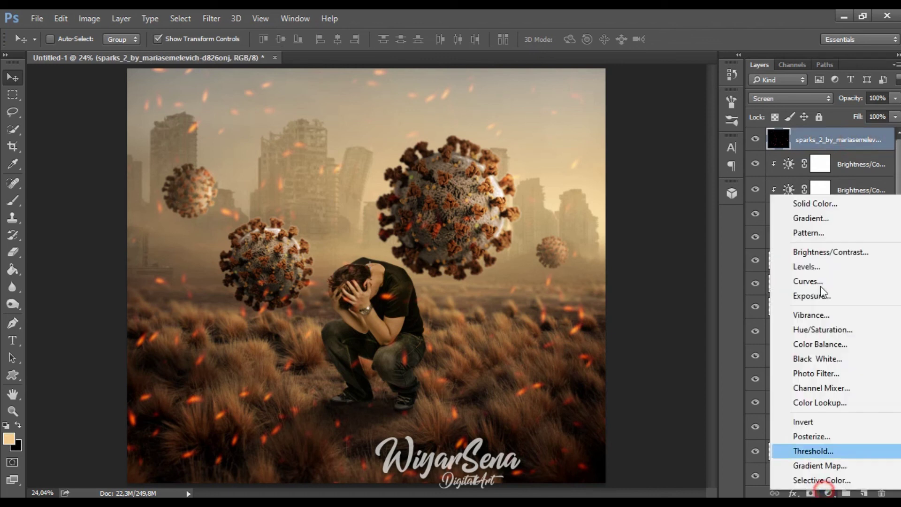
{"action": "left_click", "coordinate": [798, 253]}
{"action": "left_click_drag", "start_coordinate": [151, 202], "coordinate": [161, 234]}
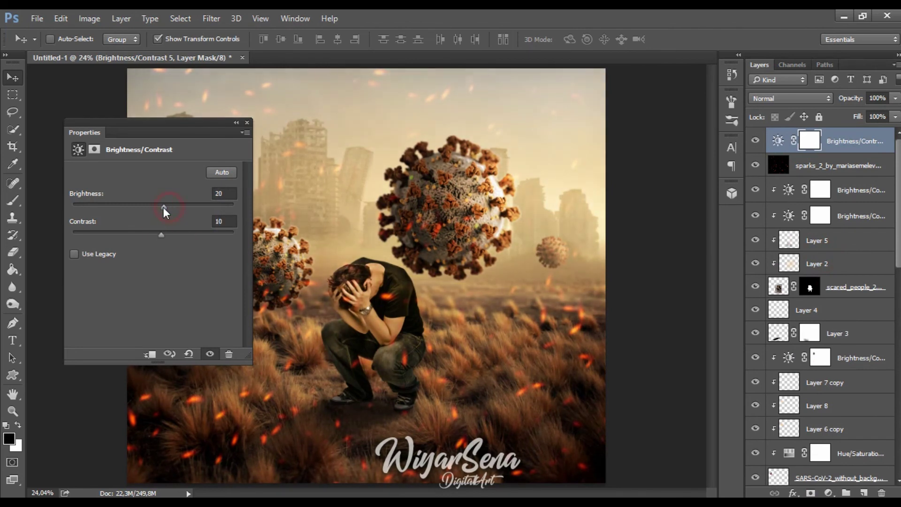
{"action": "left_click", "coordinate": [247, 122]}
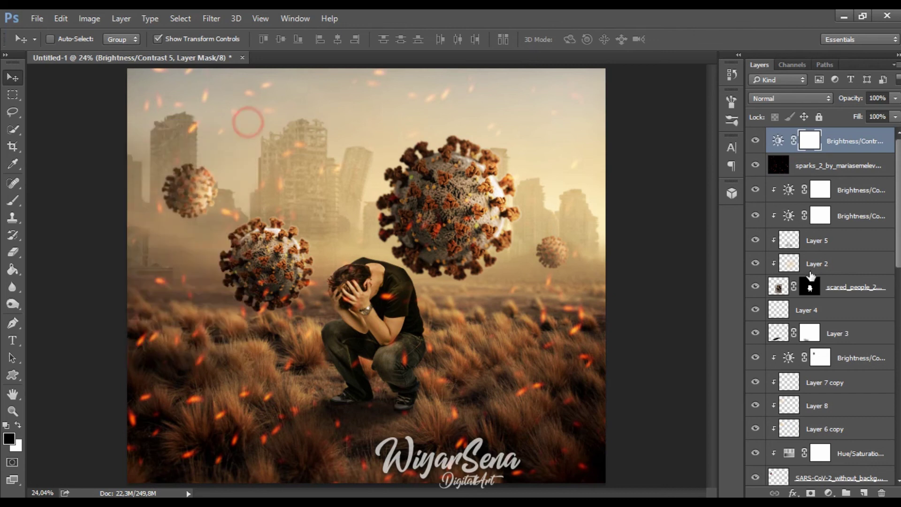
Add a Brightness/Contrast adjustment above Color Balance 1, clipped to the ruined city, with brightness -66 and contrast 76.
{"action": "scroll", "coordinate": [825, 291], "scroll_direction": "down", "scroll_amount": 3}
{"action": "scroll", "coordinate": [826, 291], "scroll_direction": "down", "scroll_amount": 10}
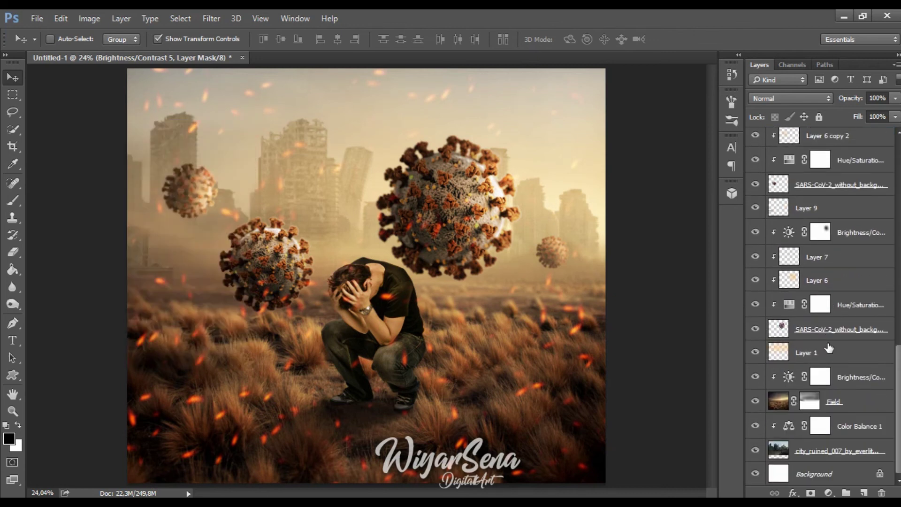
{"action": "left_click", "coordinate": [852, 428]}
{"action": "left_click", "coordinate": [827, 492]}
{"action": "left_click", "coordinate": [805, 252]}
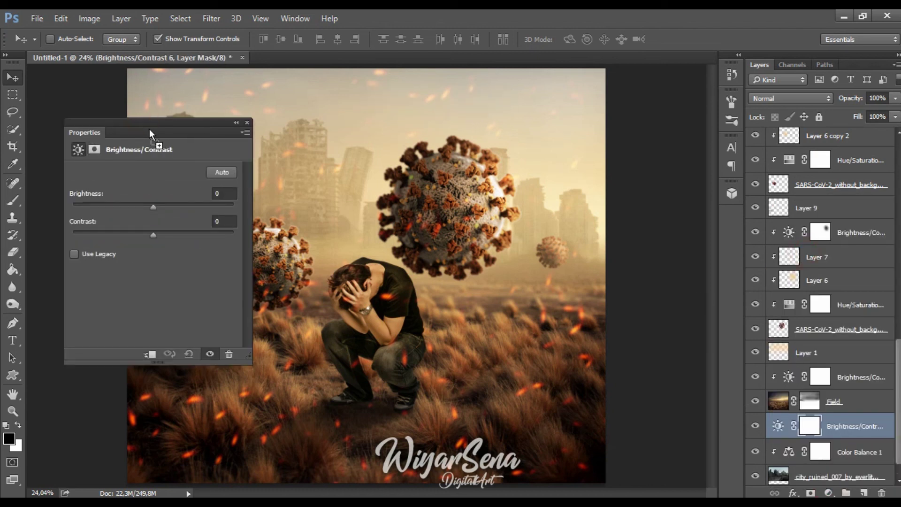
{"action": "left_click_drag", "start_coordinate": [154, 123], "coordinate": [585, 129]}
{"action": "left_click", "coordinate": [583, 359]}
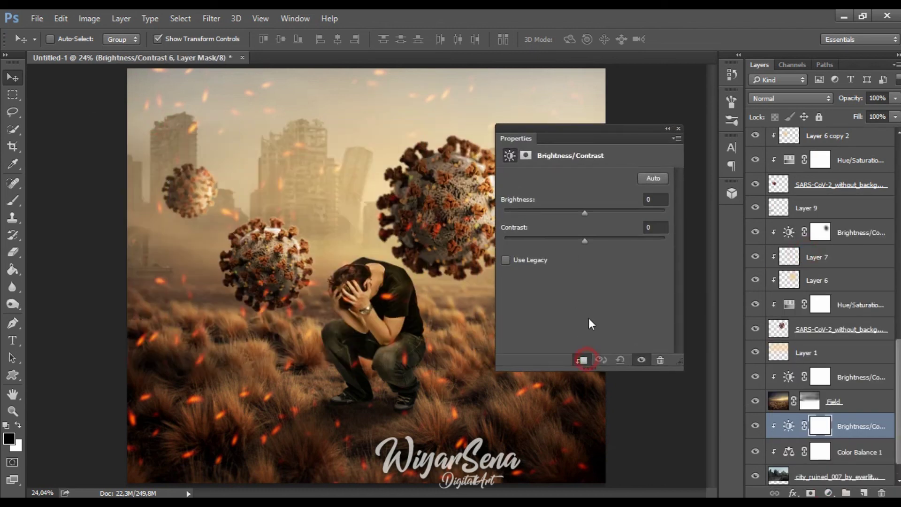
{"action": "left_click_drag", "start_coordinate": [584, 214], "coordinate": [550, 211]}
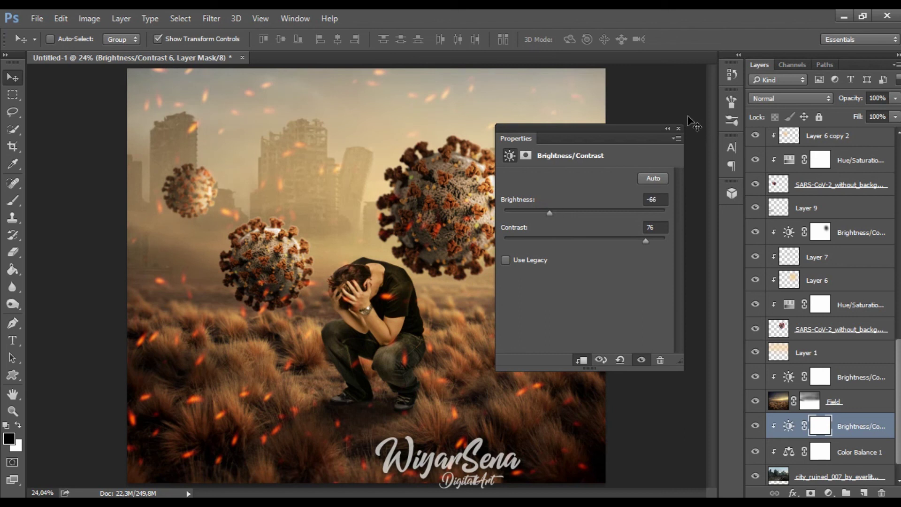
{"action": "left_click", "coordinate": [679, 128]}
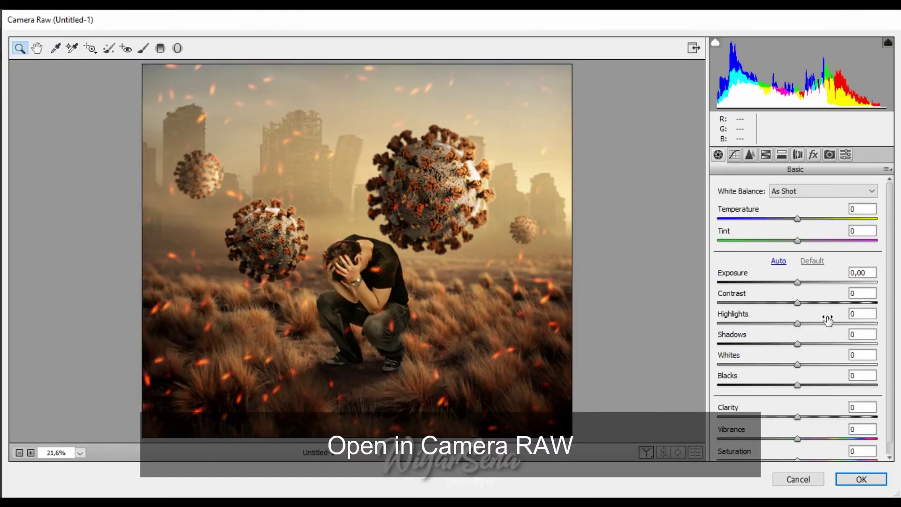
In Camera Raw, set temperature and tint to -33, contrast +28, highlights -2, shadows -13, whites -18 and blacks +21.
{"action": "left_click_drag", "start_coordinate": [798, 219], "coordinate": [770, 239]}
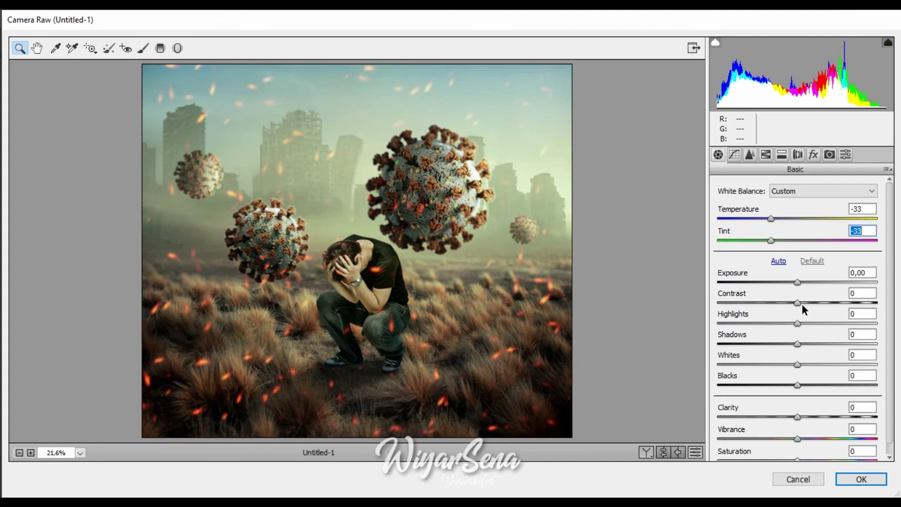
{"action": "left_click_drag", "start_coordinate": [799, 301], "coordinate": [797, 319]}
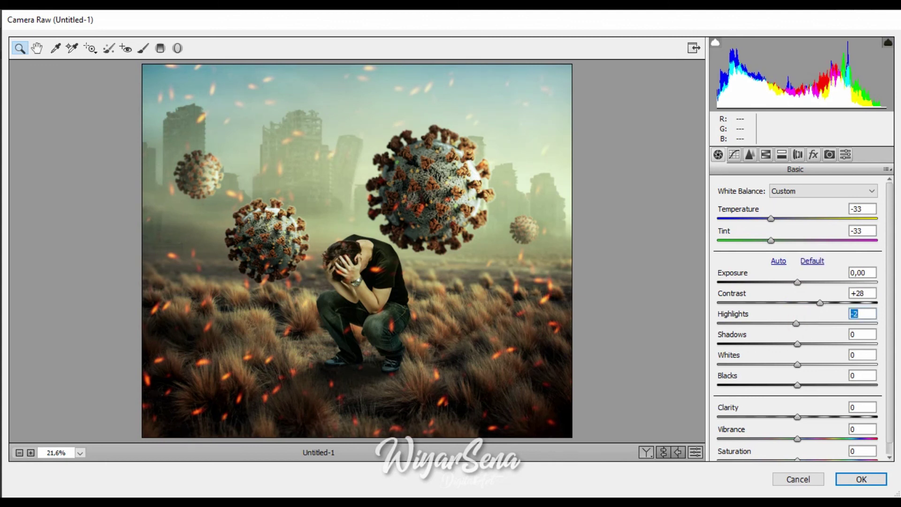
{"action": "left_click_drag", "start_coordinate": [799, 343], "coordinate": [815, 384]}
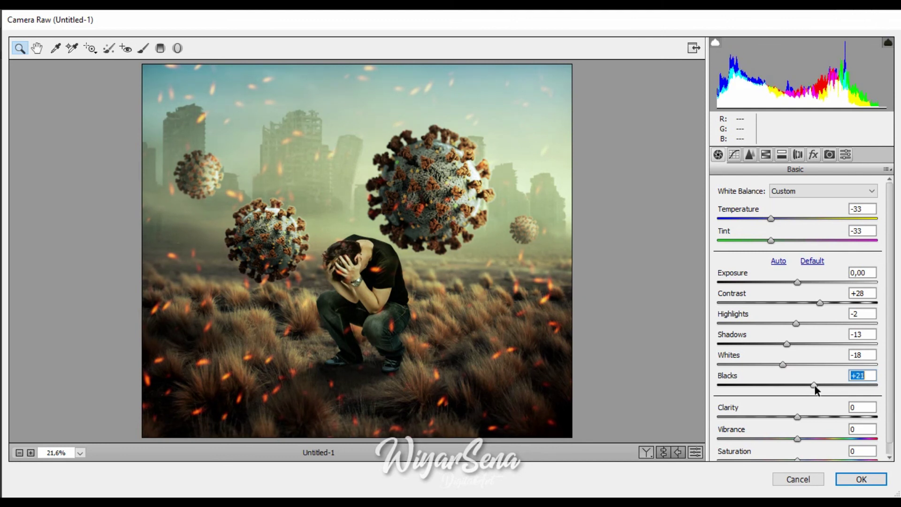
Set the clarity to +35 and the vibrance to +23 in the basic corrections.
{"action": "scroll", "coordinate": [814, 385], "scroll_direction": "down", "scroll_amount": 1}
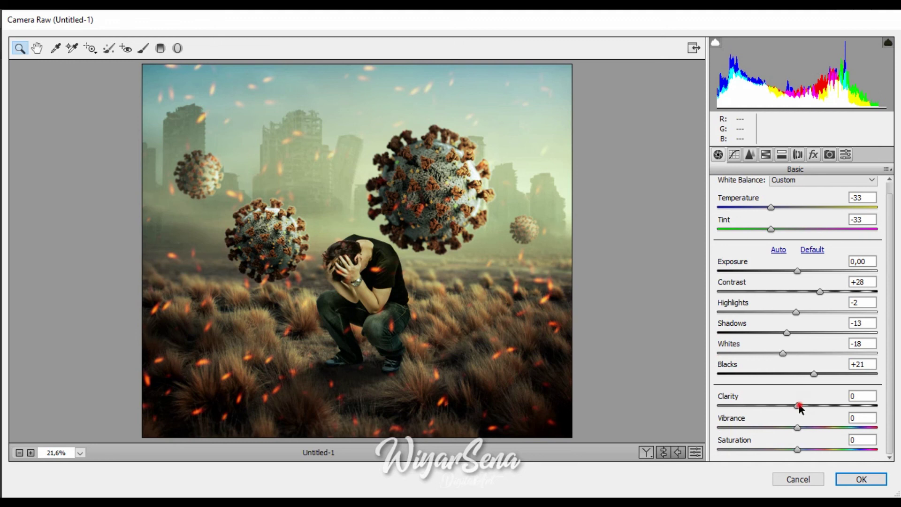
{"action": "left_click_drag", "start_coordinate": [798, 405], "coordinate": [818, 427]}
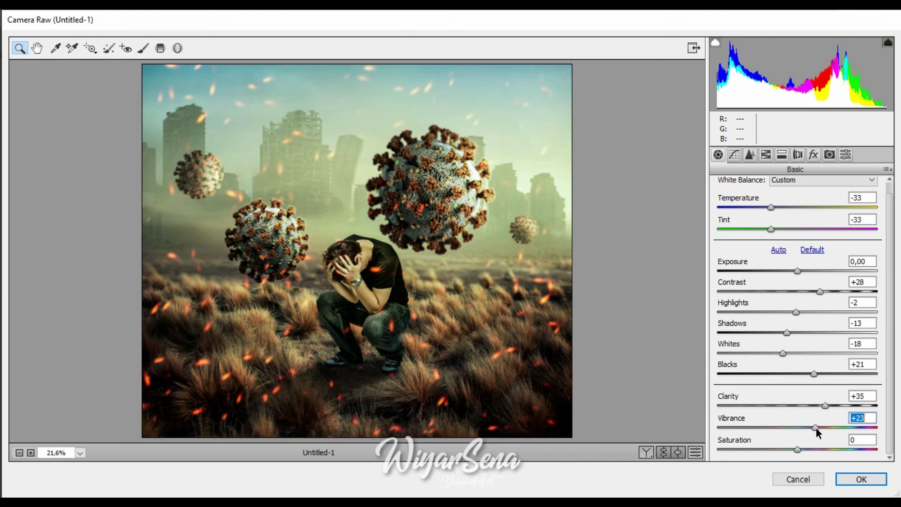
Reshape the shadow end of the RGB point tone curve to lift the deepest blacks.
{"action": "left_click", "coordinate": [735, 154]}
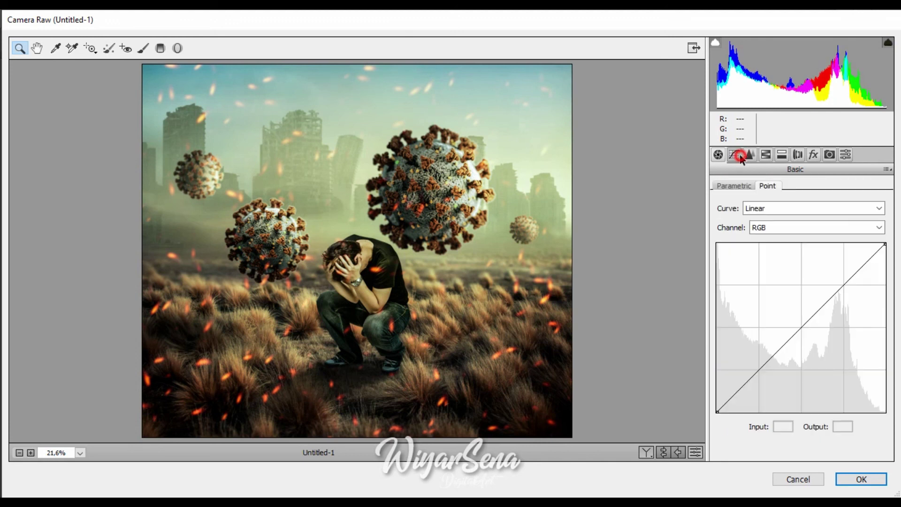
{"action": "left_click_drag", "start_coordinate": [719, 409], "coordinate": [736, 392]}
Sharpen the image with a sharpening amount of about 50.
{"action": "left_click", "coordinate": [750, 155]}
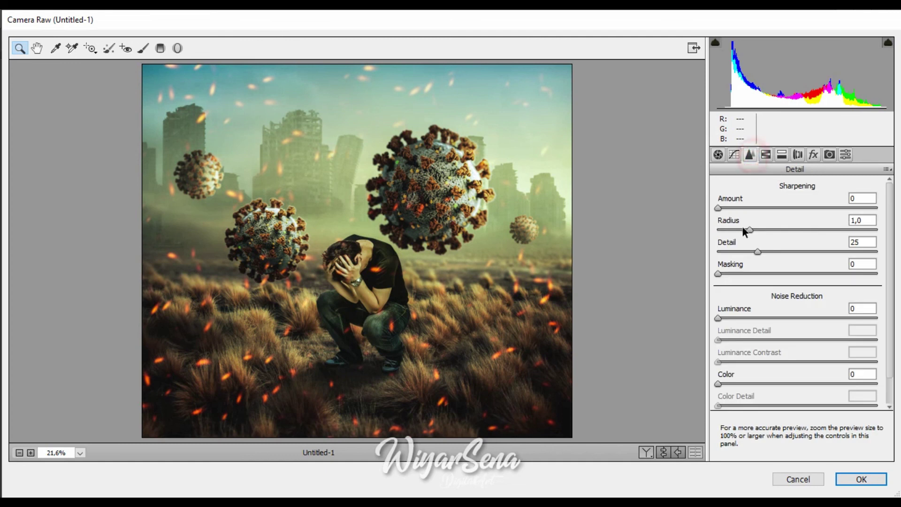
{"action": "left_click", "coordinate": [720, 207]}
{"action": "left_click_drag", "start_coordinate": [754, 214], "coordinate": [770, 214]}
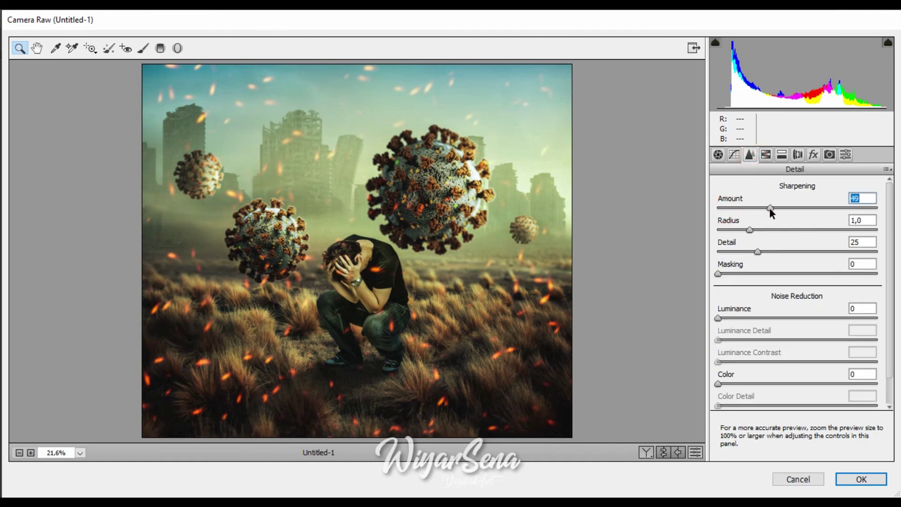
{"action": "key", "text": "Up"}
Set the saturation of the blues to -80 in the HSL adjustments, leaving their hue at 0.
{"action": "left_click", "coordinate": [768, 154]}
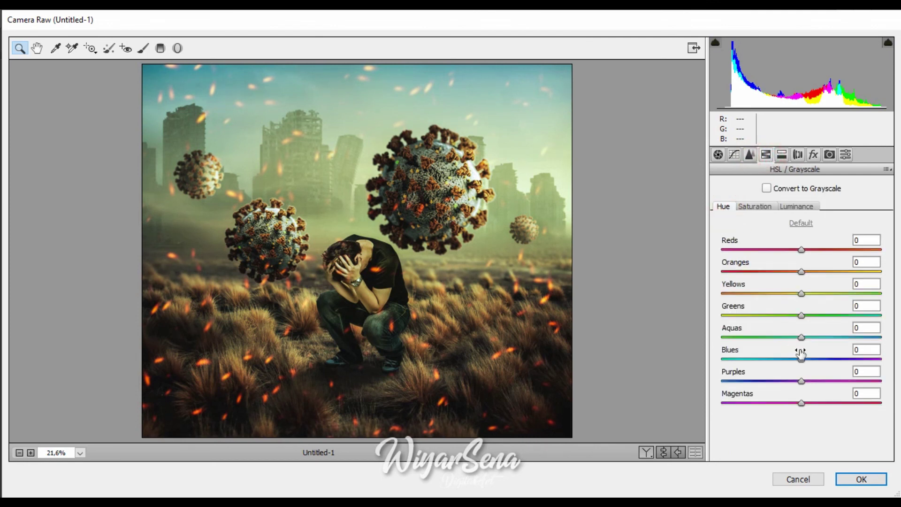
{"action": "left_click_drag", "start_coordinate": [830, 365], "coordinate": [780, 385]}
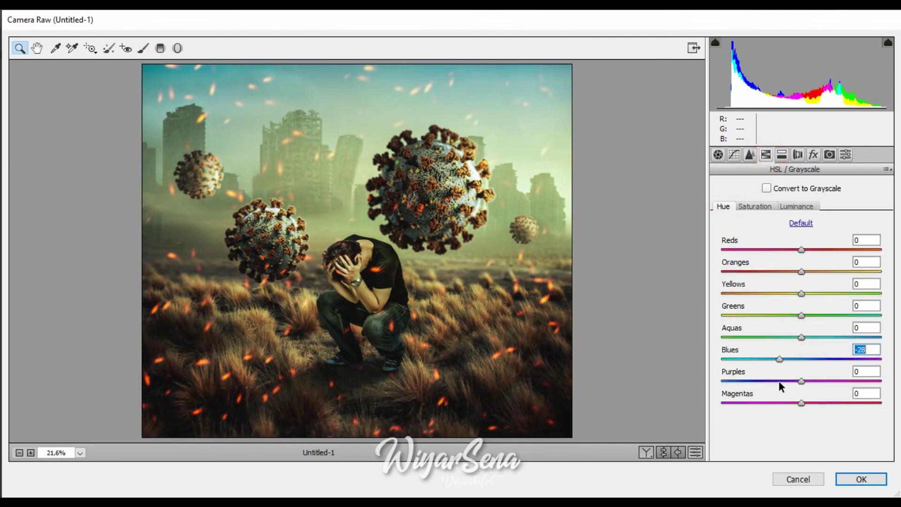
{"action": "key", "text": "ctrl+z"}
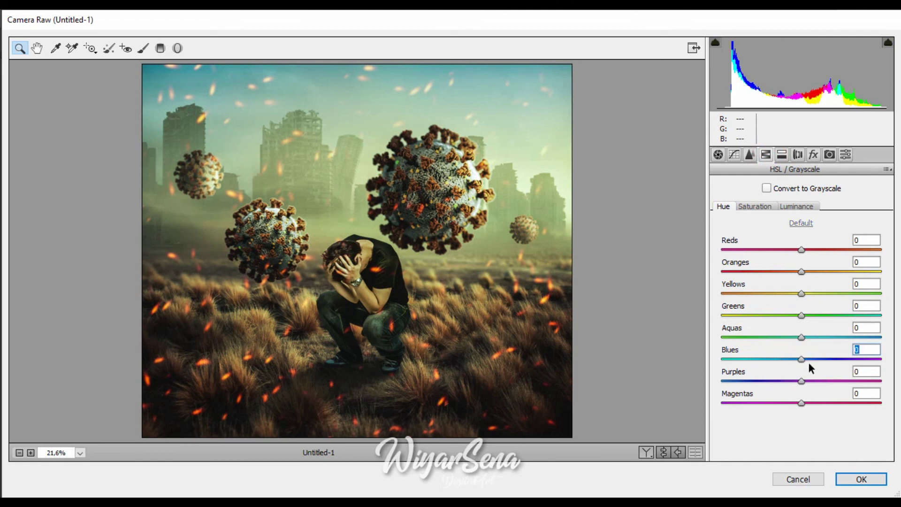
{"action": "left_click", "coordinate": [745, 208]}
{"action": "left_click_drag", "start_coordinate": [800, 360], "coordinate": [738, 368]}
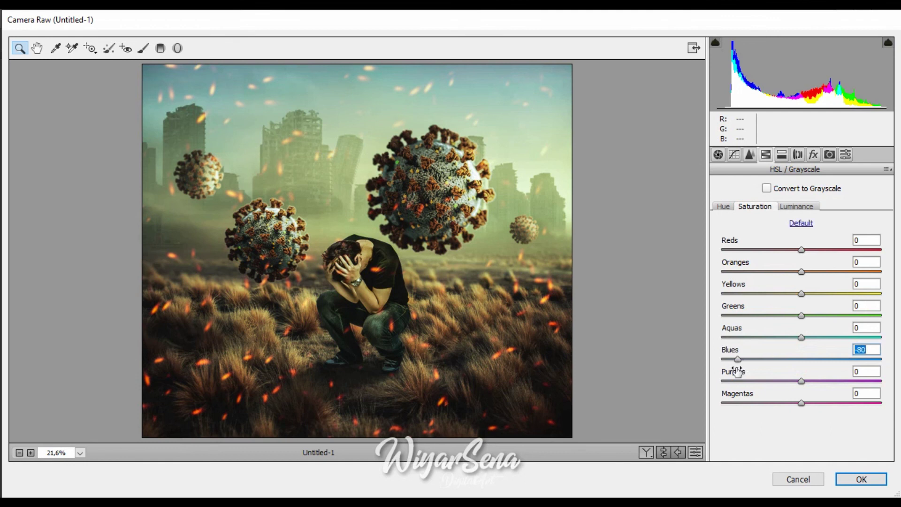
Tint the highlights green in Split Toning with hue 114 and saturation 23.
{"action": "left_click", "coordinate": [782, 154]}
{"action": "left_click", "coordinate": [724, 208]}
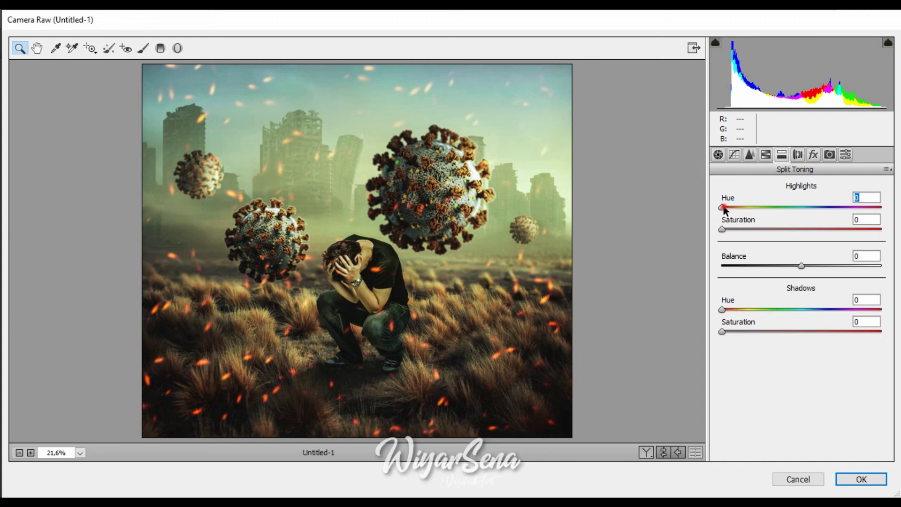
{"action": "left_click_drag", "start_coordinate": [725, 208], "coordinate": [774, 210]}
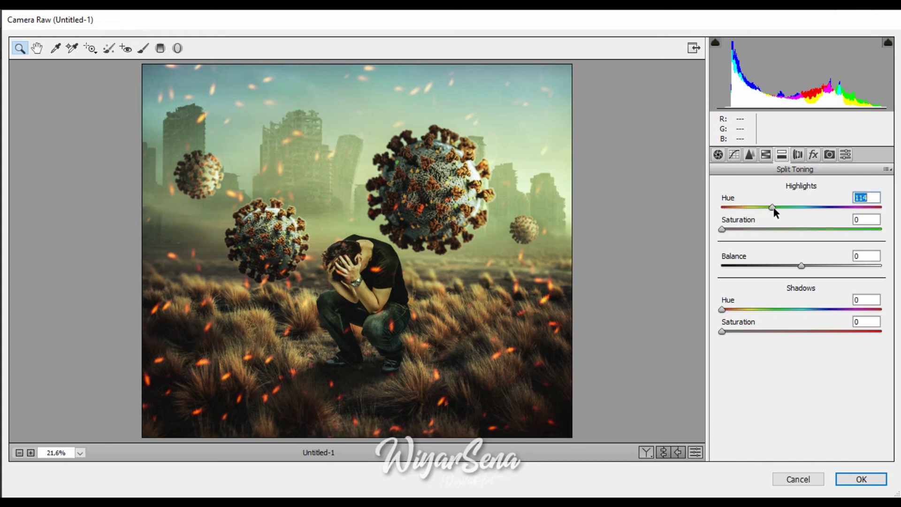
{"action": "left_click_drag", "start_coordinate": [723, 230], "coordinate": [760, 230]}
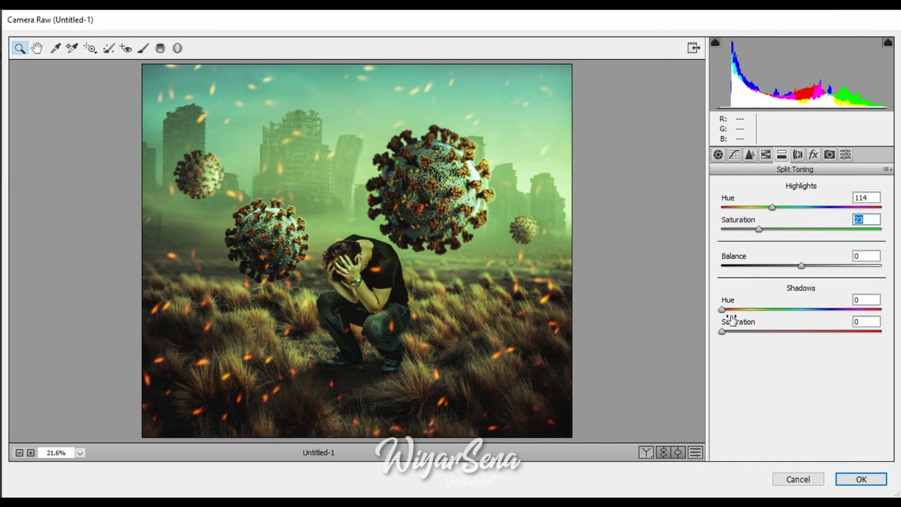
Shift the hue of the green primary to +96 in Camera Calibration, leaving its saturation at 0.
{"action": "left_click", "coordinate": [722, 308]}
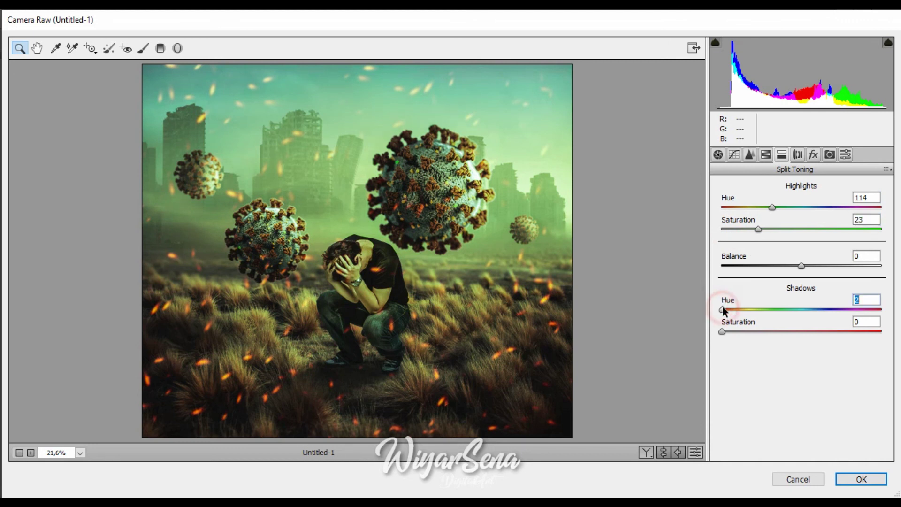
{"action": "left_click", "coordinate": [799, 154]}
{"action": "left_click", "coordinate": [810, 156]}
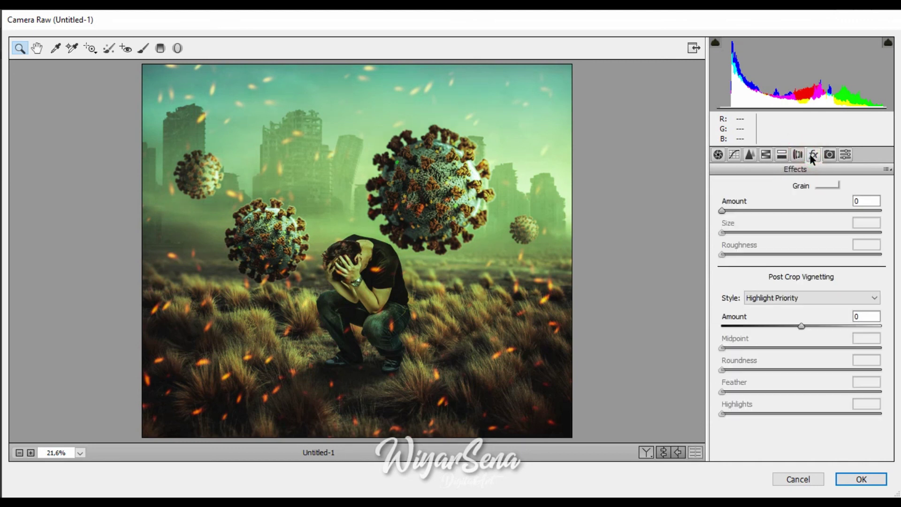
{"action": "left_click", "coordinate": [829, 155]}
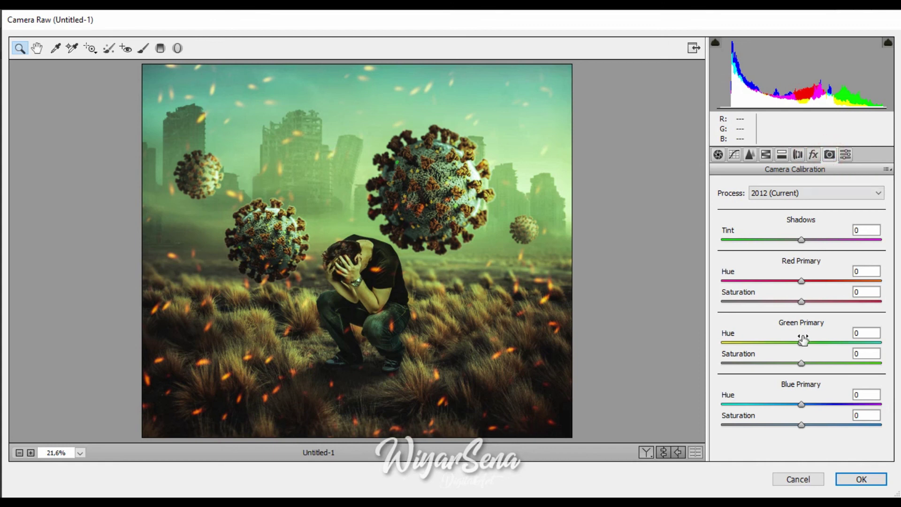
{"action": "left_click_drag", "start_coordinate": [801, 343], "coordinate": [882, 347]}
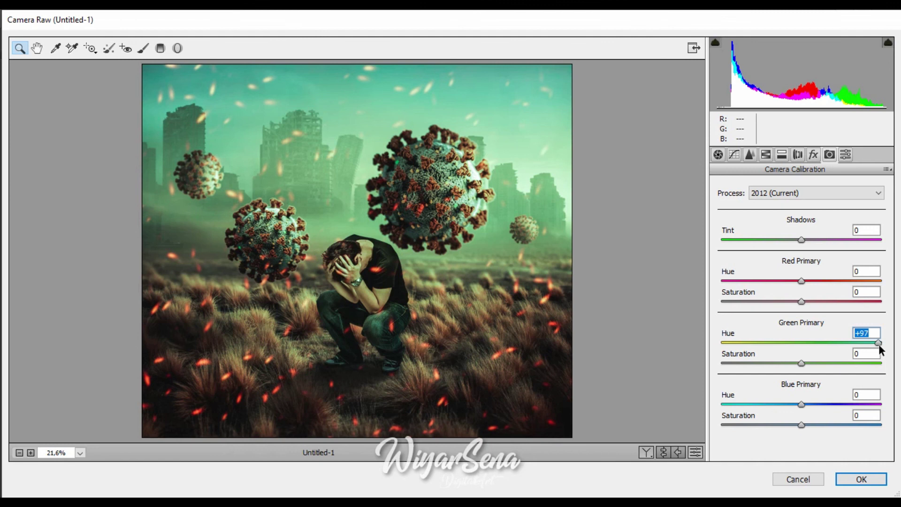
{"action": "left_click", "coordinate": [878, 344]}
{"action": "left_click_drag", "start_coordinate": [878, 344], "coordinate": [875, 344]}
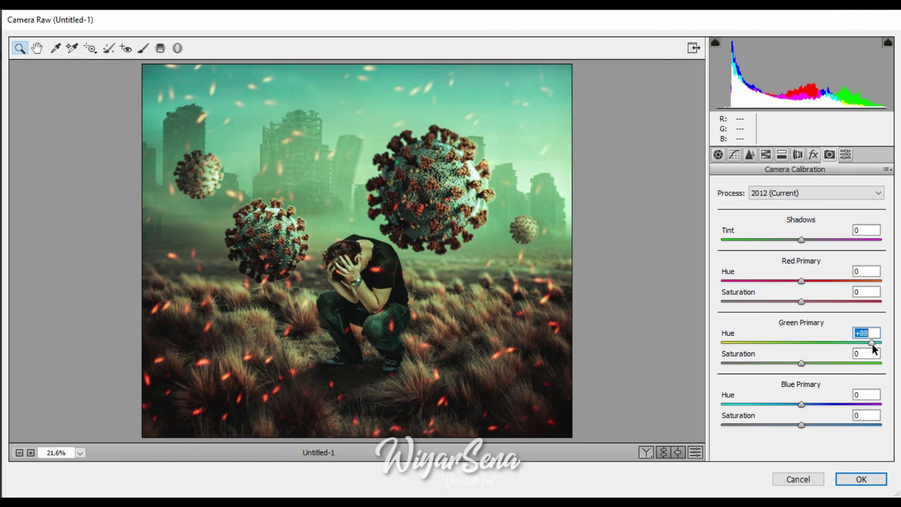
{"action": "left_click_drag", "start_coordinate": [872, 345], "coordinate": [878, 345]}
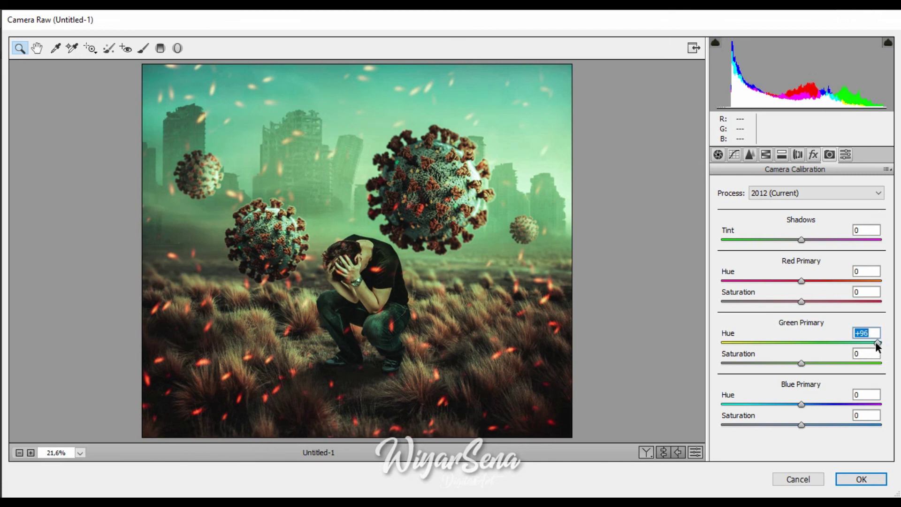
Set the white balance tint to +33 and the shadows to -8 in the Basic adjustments.
{"action": "left_click", "coordinate": [718, 155]}
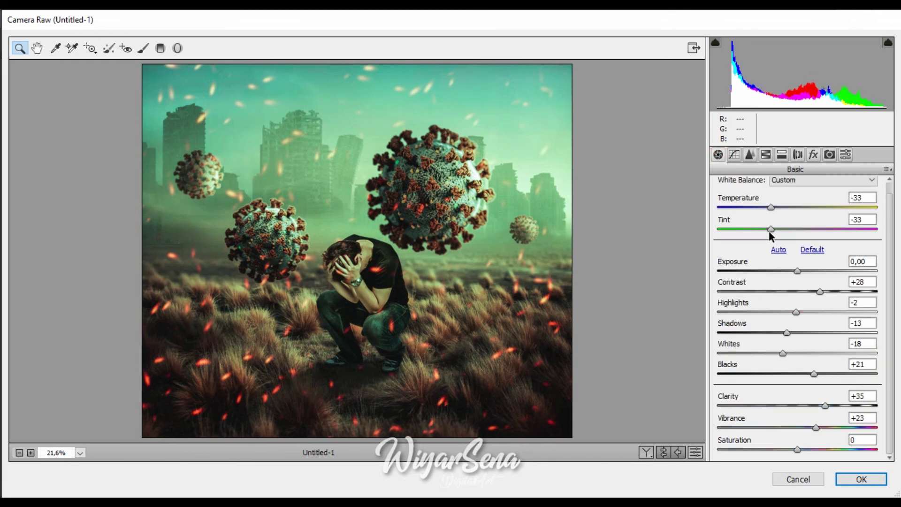
{"action": "left_click_drag", "start_coordinate": [775, 230], "coordinate": [824, 229]}
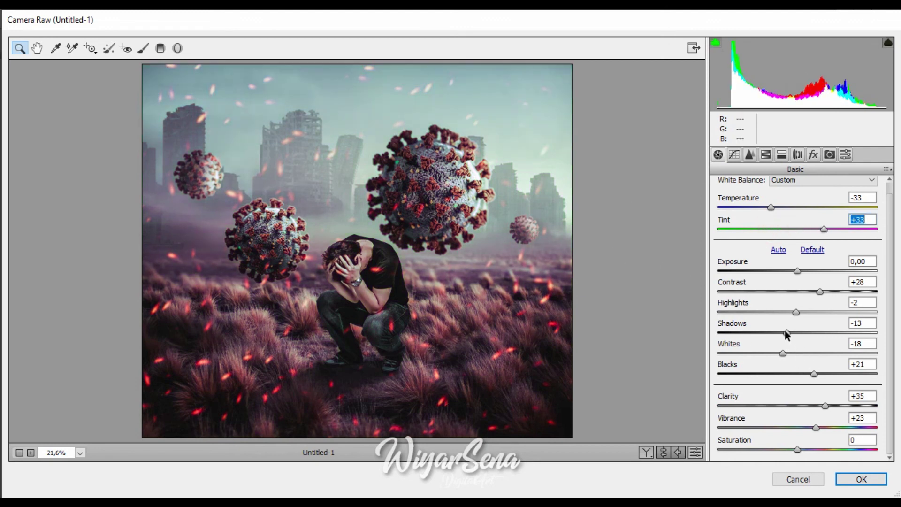
{"action": "mouse_move", "coordinate": [787, 333]}
{"action": "left_mouse_down"}
{"action": "mouse_move", "coordinate": [800, 334]}
{"action": "mouse_move", "coordinate": [790, 331]}
{"action": "left_mouse_up"}
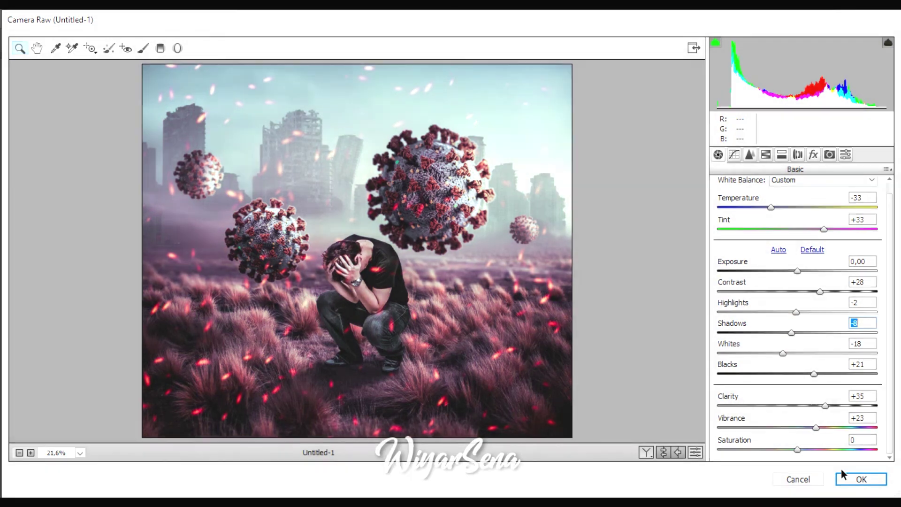